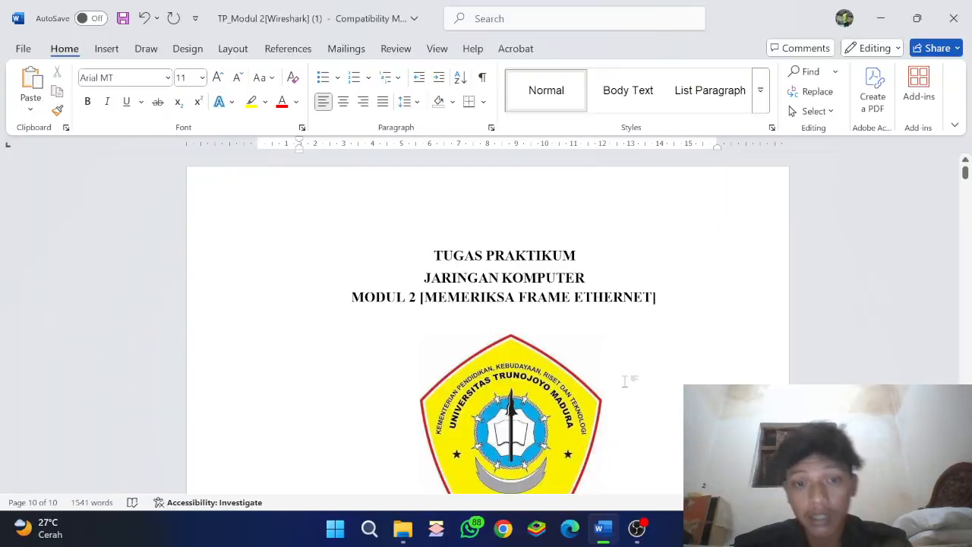
Review the module's introduction, the Ethernet II header length table in Langkah 1 and the network configuration instructions in Langkah 2.
scroll(625, 382, down, 3)
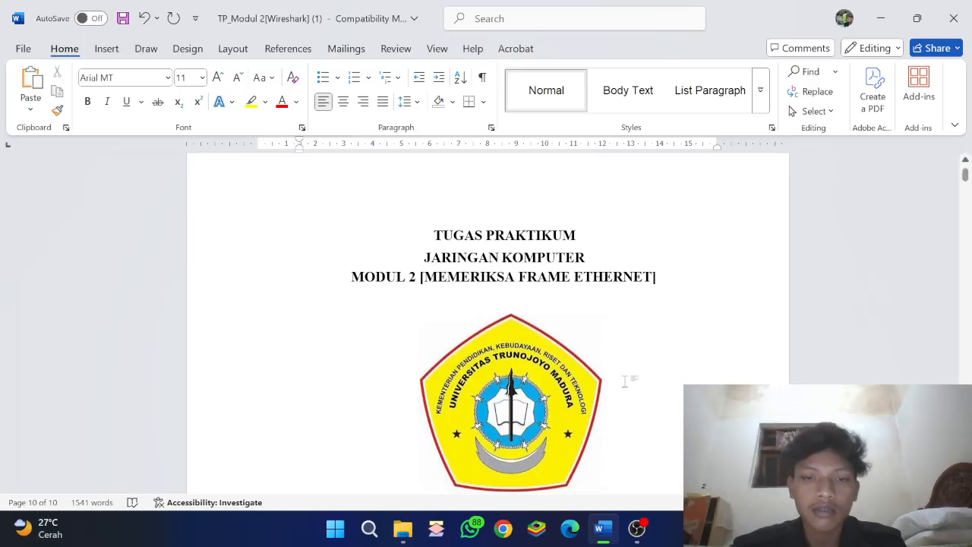
scroll(625, 381, down, 20)
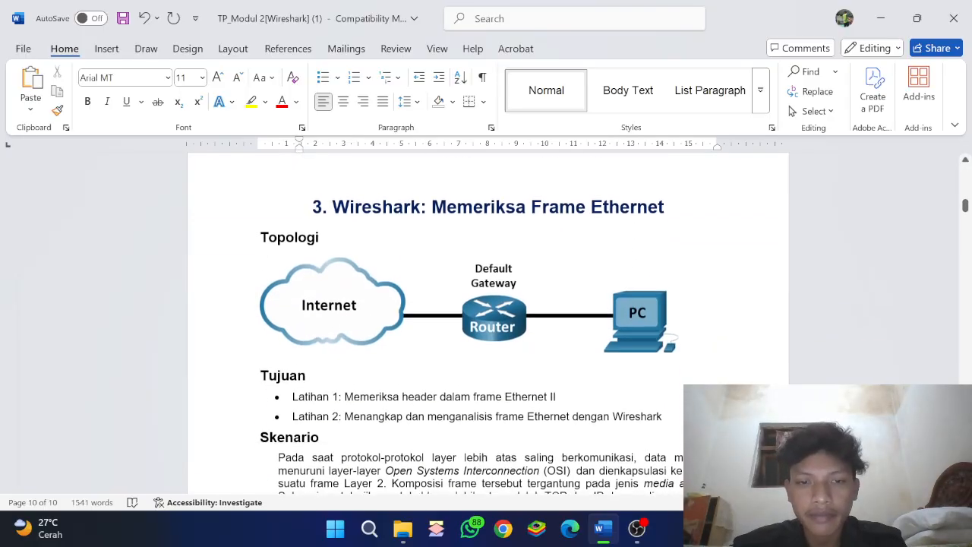
scroll(266, 282, down, 9)
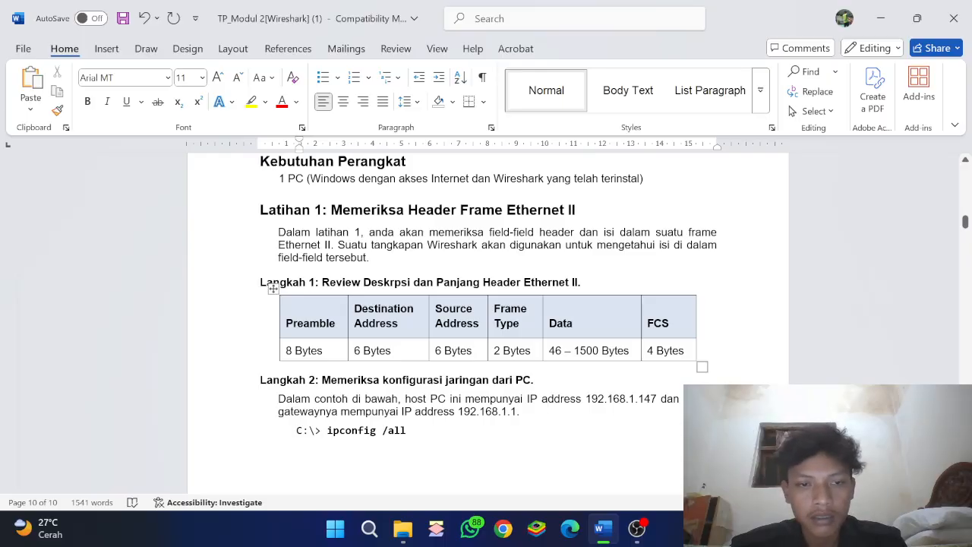
click(313, 323)
double_click(314, 323)
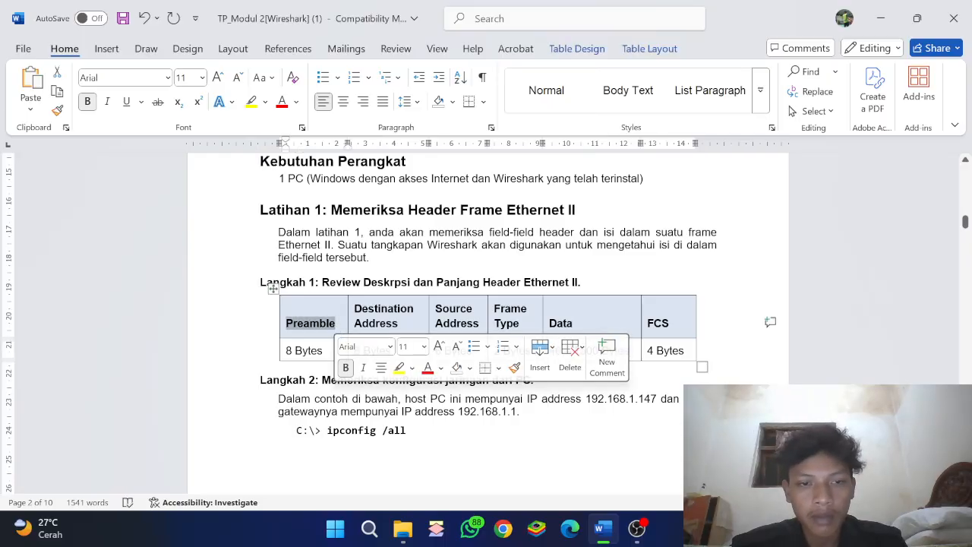
click(293, 351)
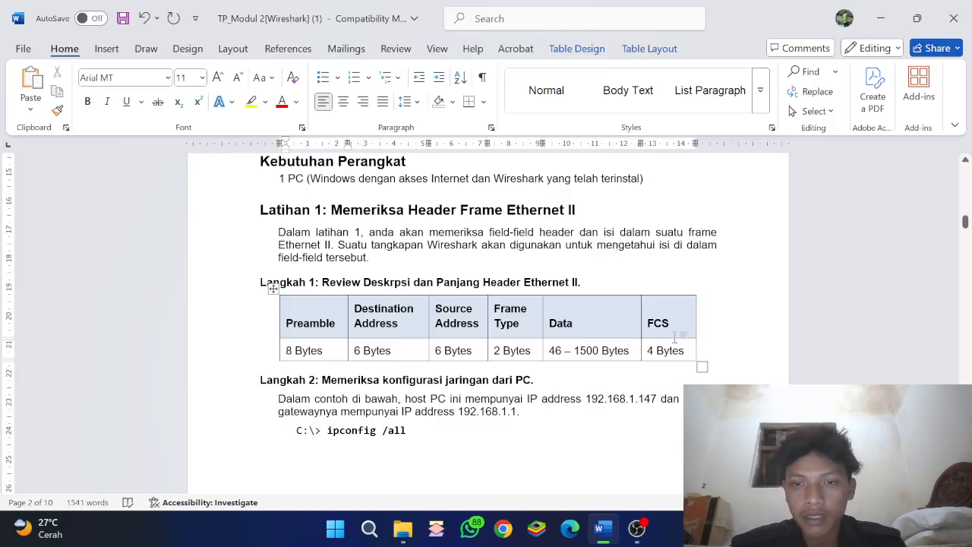
scroll(638, 351, down, 6)
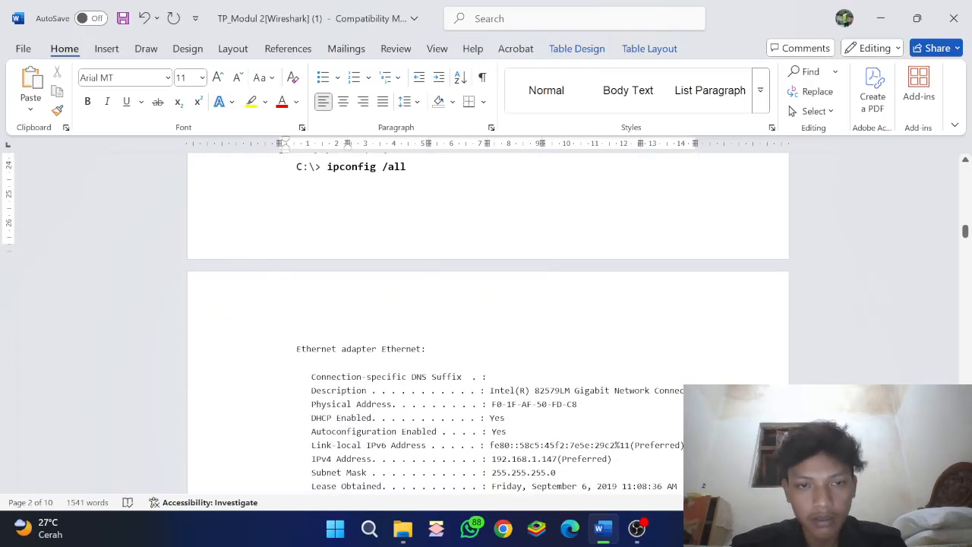
scroll(639, 352, up, 2)
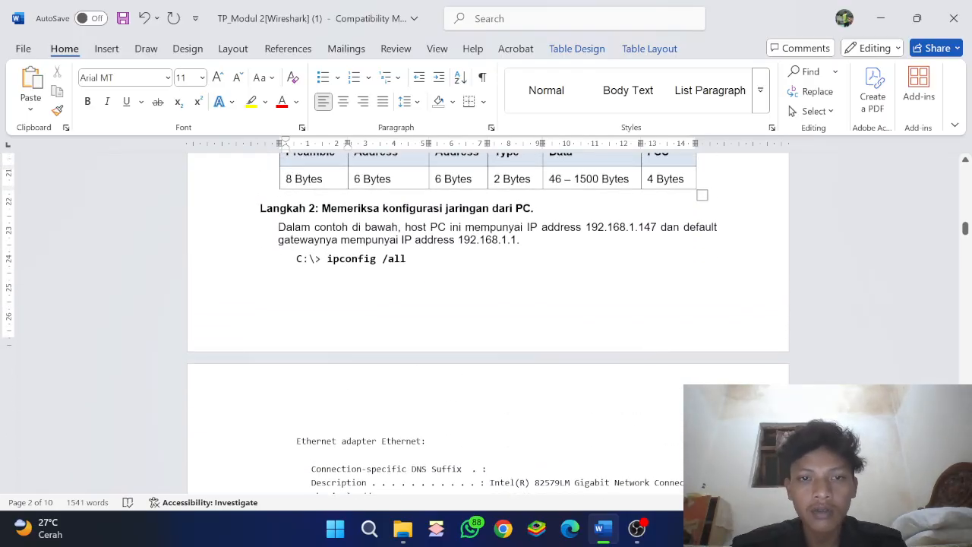
scroll(488, 323, down, 1)
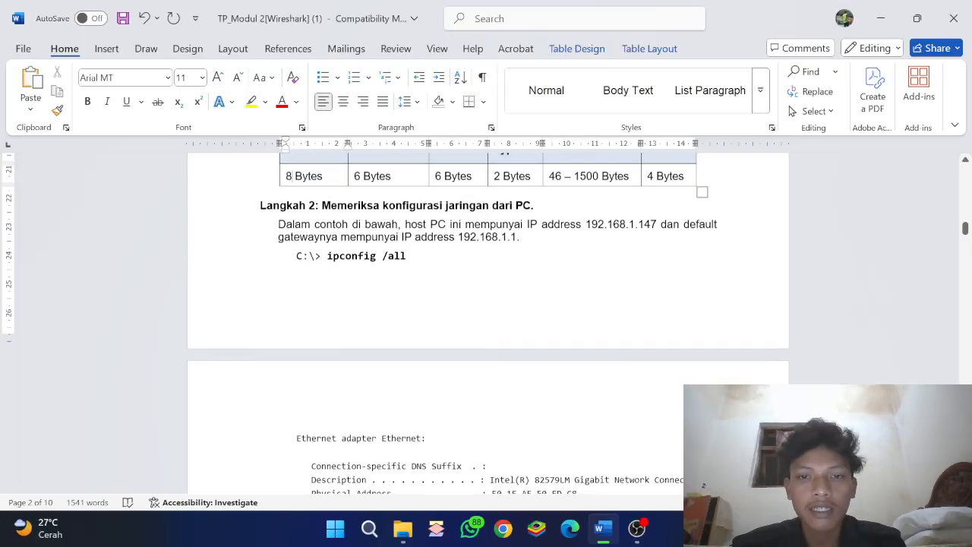
scroll(488, 323, down, 1)
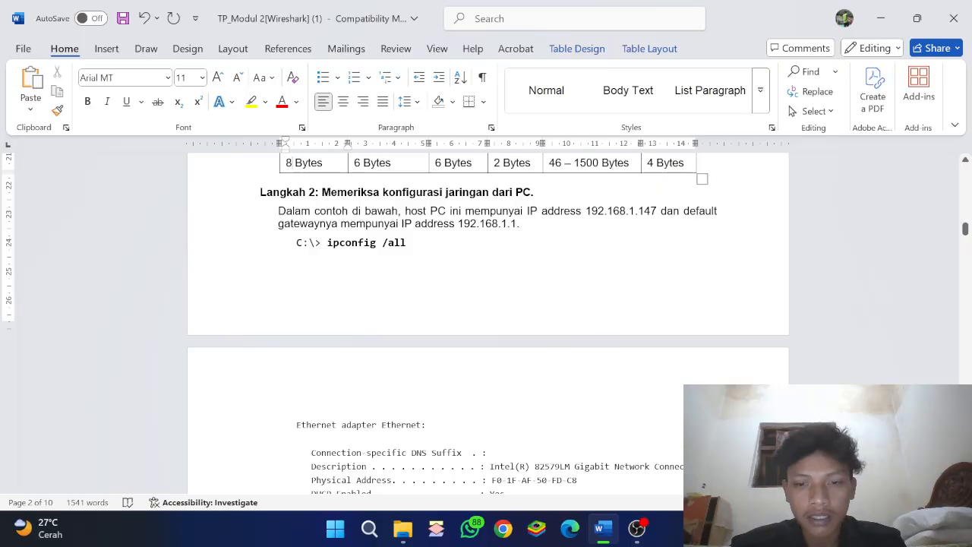
Open Command Prompt and run ipconfig /all to list the PC's network configuration.
click(379, 529)
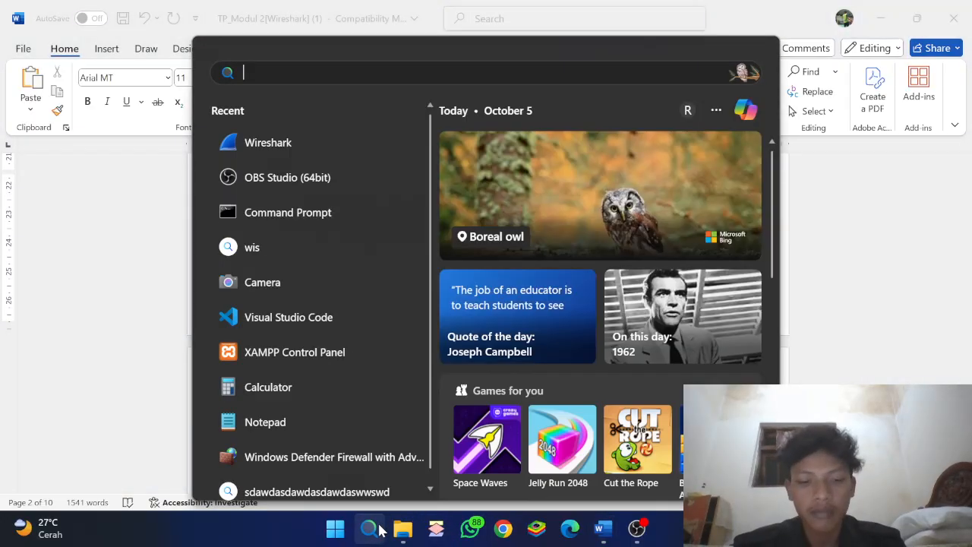
text(c)
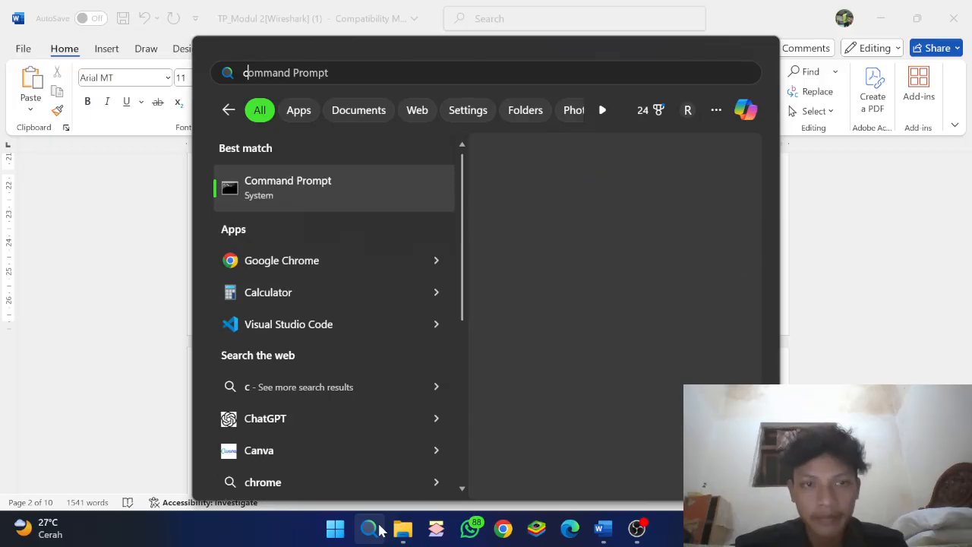
key(Return)
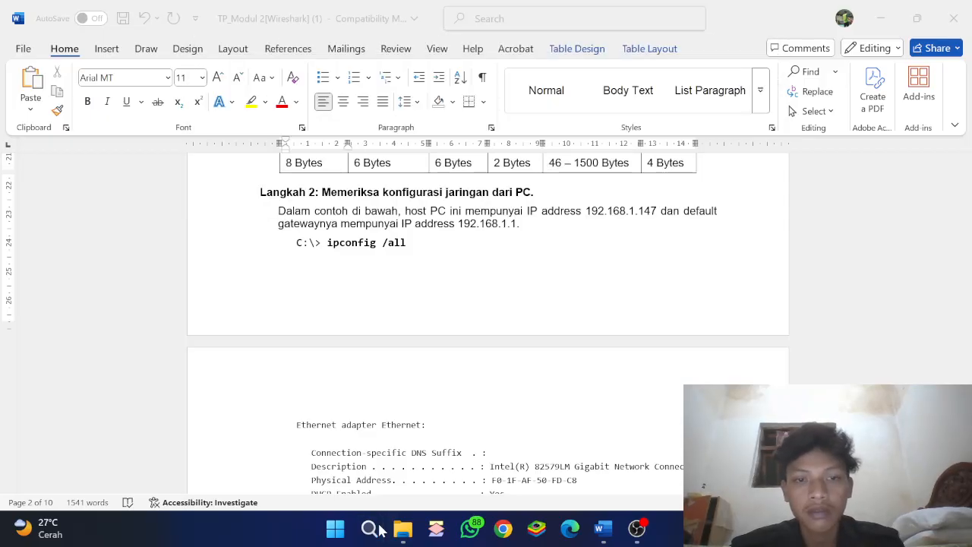
text(ipcon)
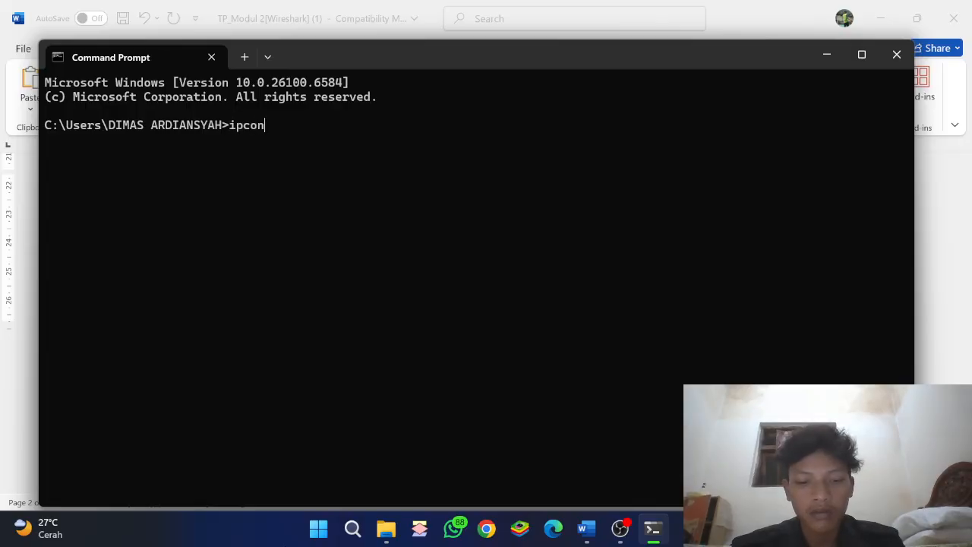
text(fig /)
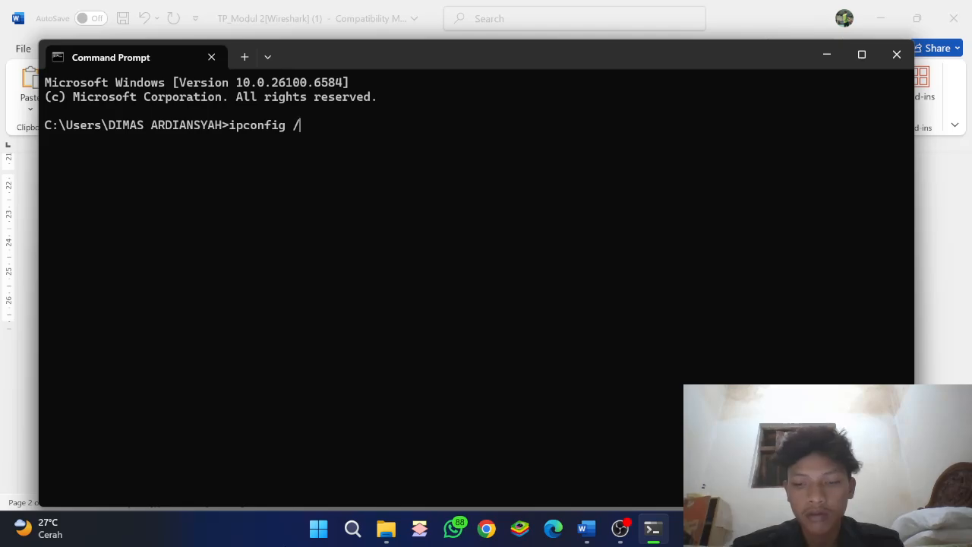
text(aa)
key(BackSpace)
text(ll)
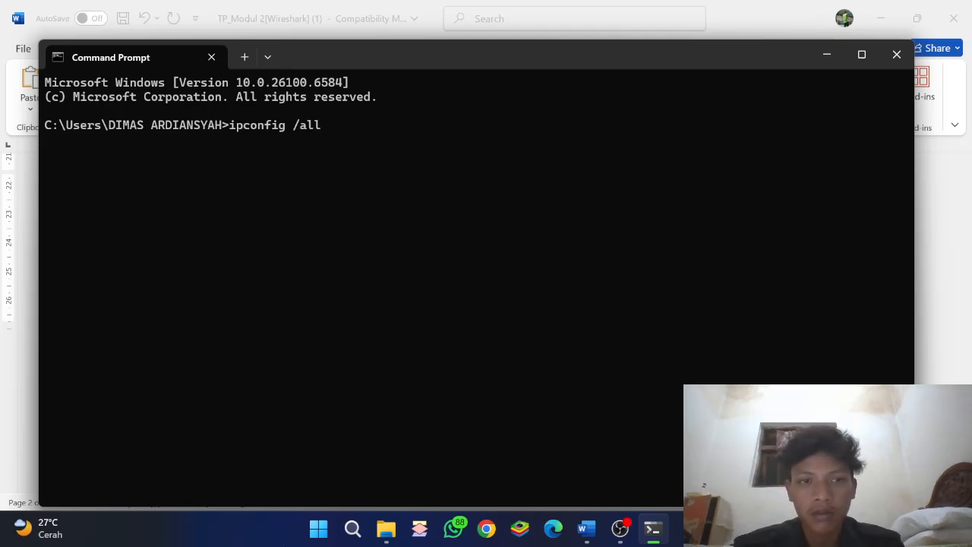
key(Return)
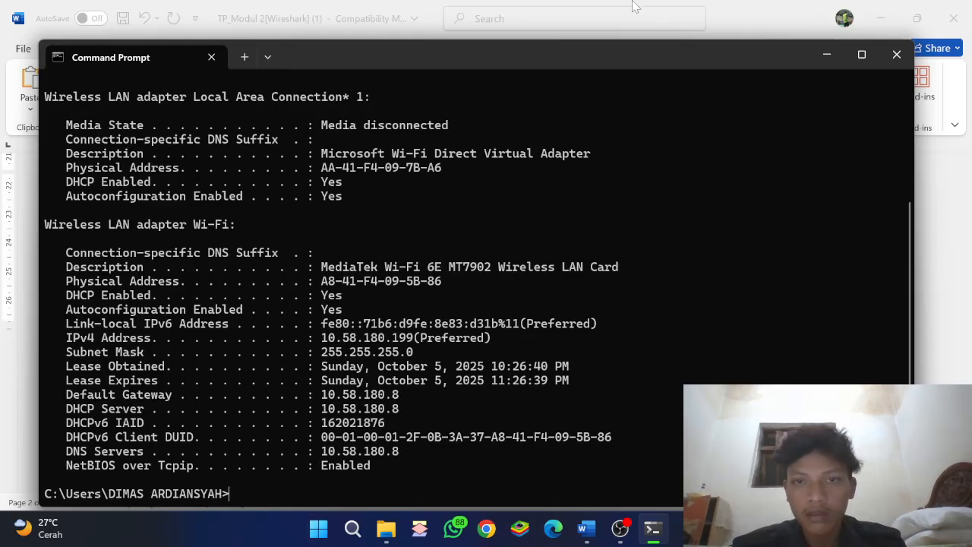
Highlight the IPv4 address and the default gateway of the Wi-Fi adapter in the ipconfig output.
drag(612, 67, 629, 34)
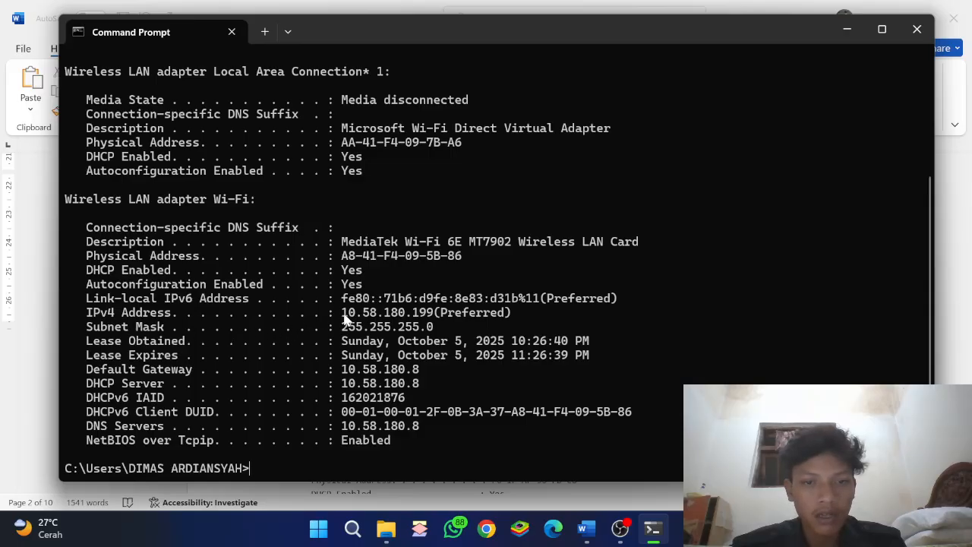
drag(342, 315, 435, 322)
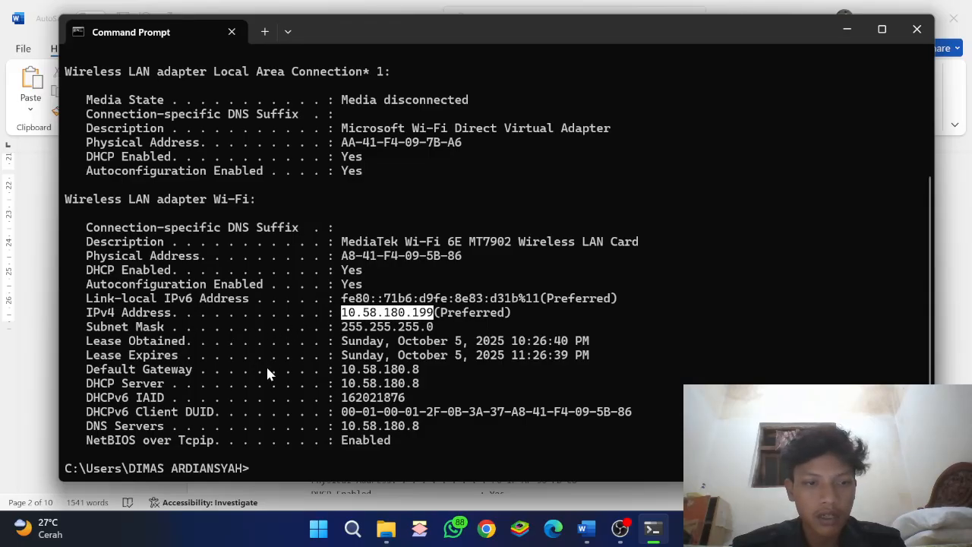
drag(343, 370, 448, 373)
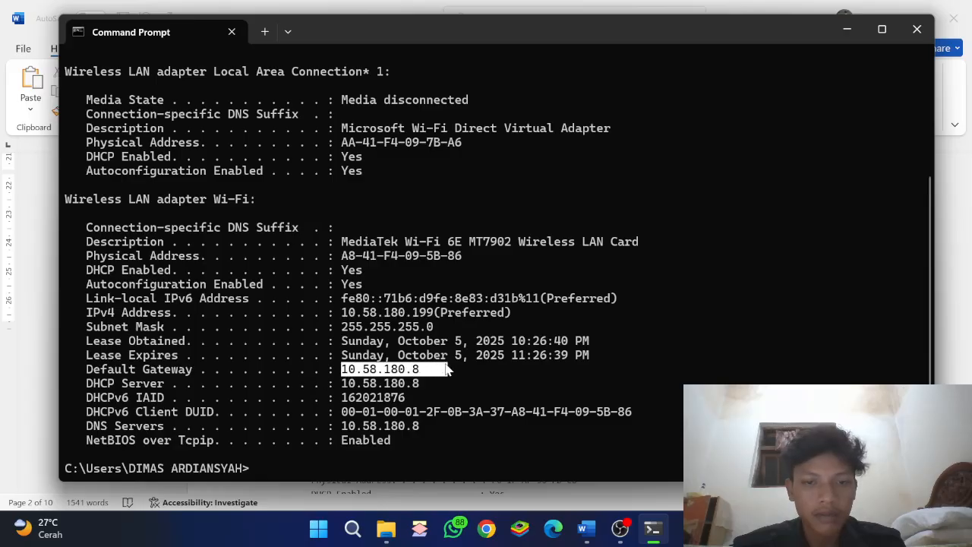
Consult Langkah 3 in the Word document, open Wireshark and start a live capture on the Wi-Fi interface.
key(alt+Tab)
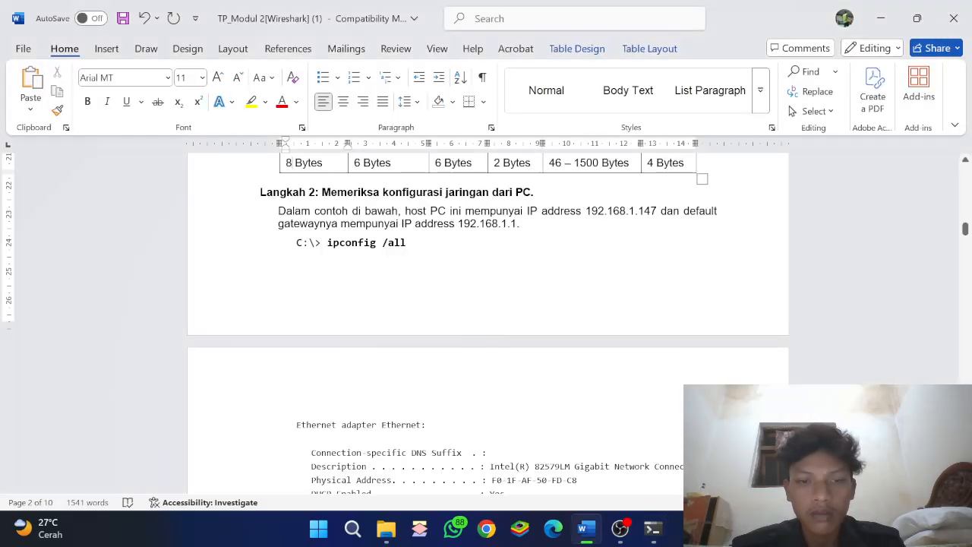
scroll(534, 326, down, 10)
scroll(534, 327, up, 2)
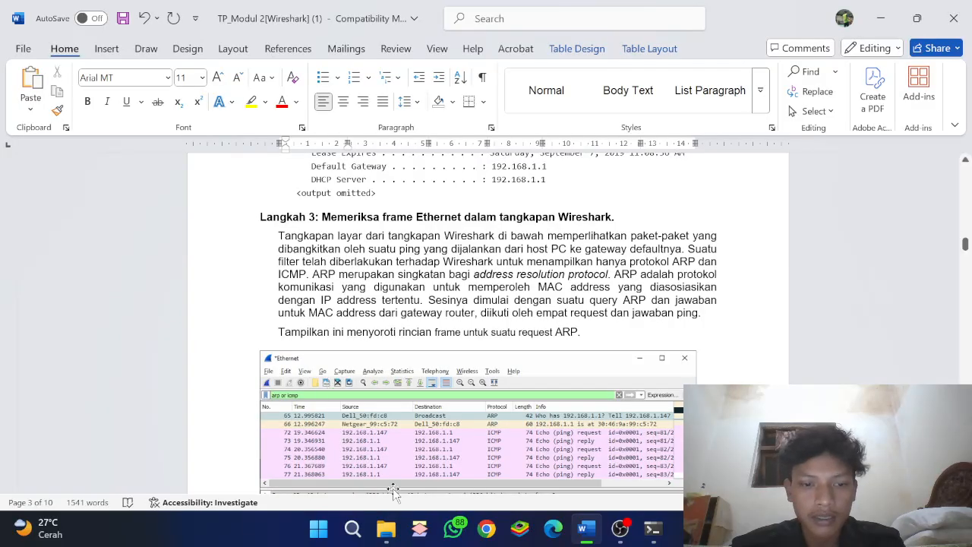
click(351, 527)
text(wireshark)
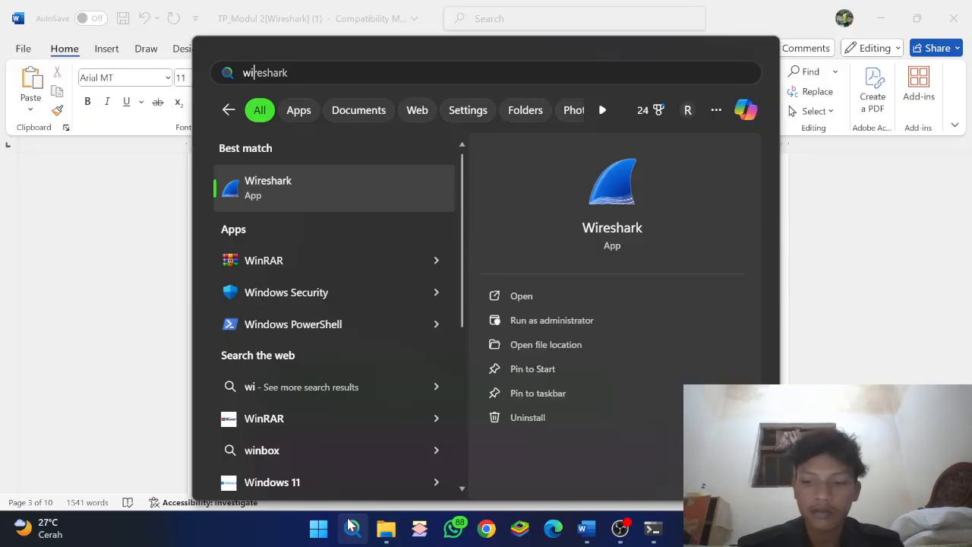
key(Return)
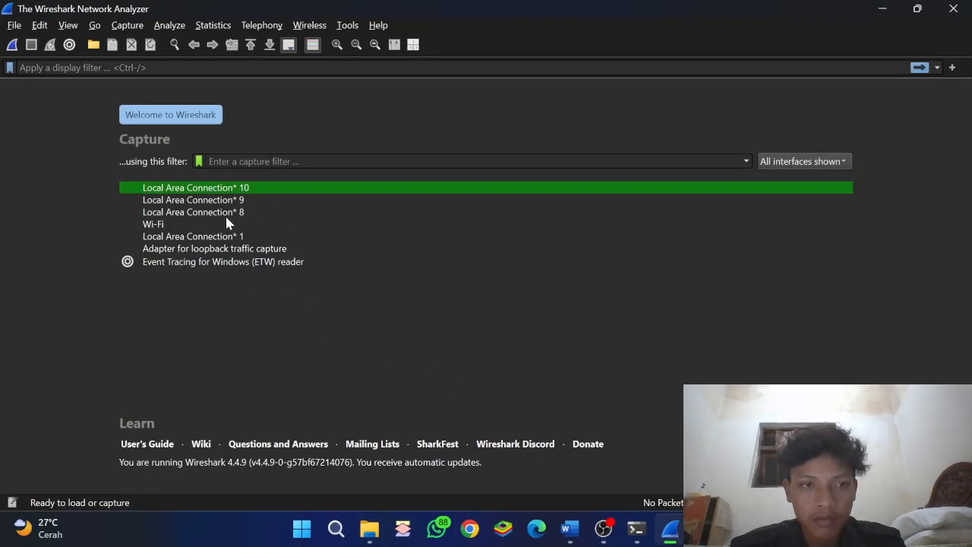
click(225, 228)
double_click(243, 188)
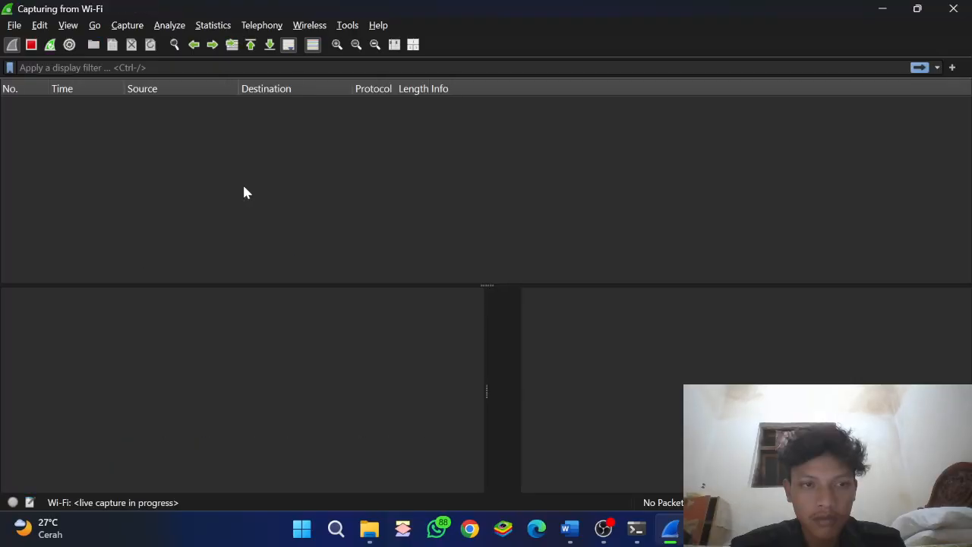
Check the example capture in Word's Langkah 3 and apply the display filter "arp or icmp" to the Wireshark capture.
key(alt+Tab)
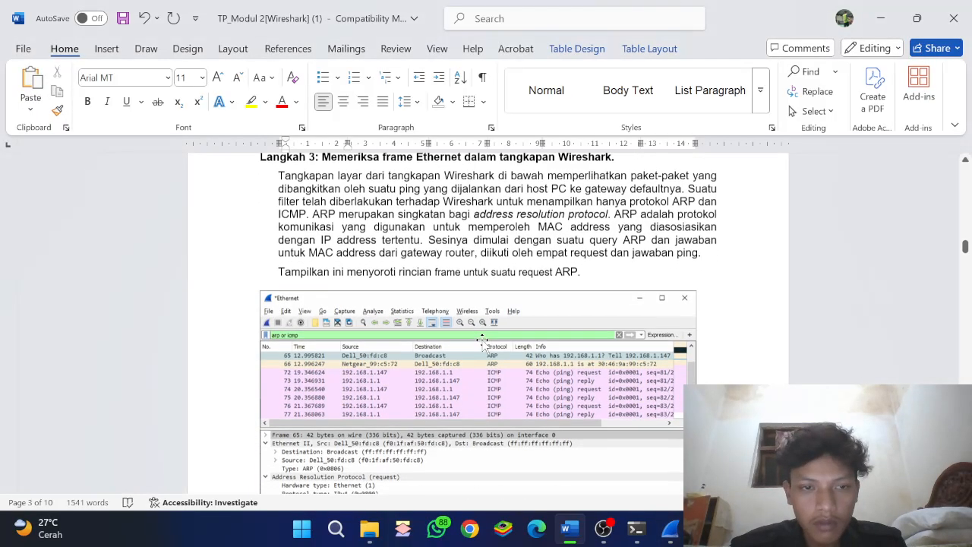
scroll(363, 296, down, 4)
scroll(363, 296, up, 2)
key(alt+Tab)
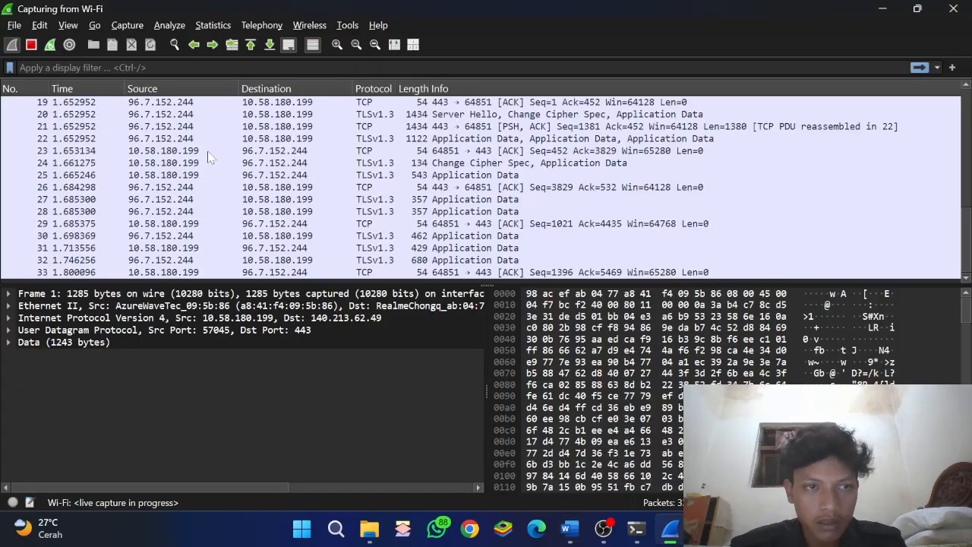
click(230, 67)
text(a)
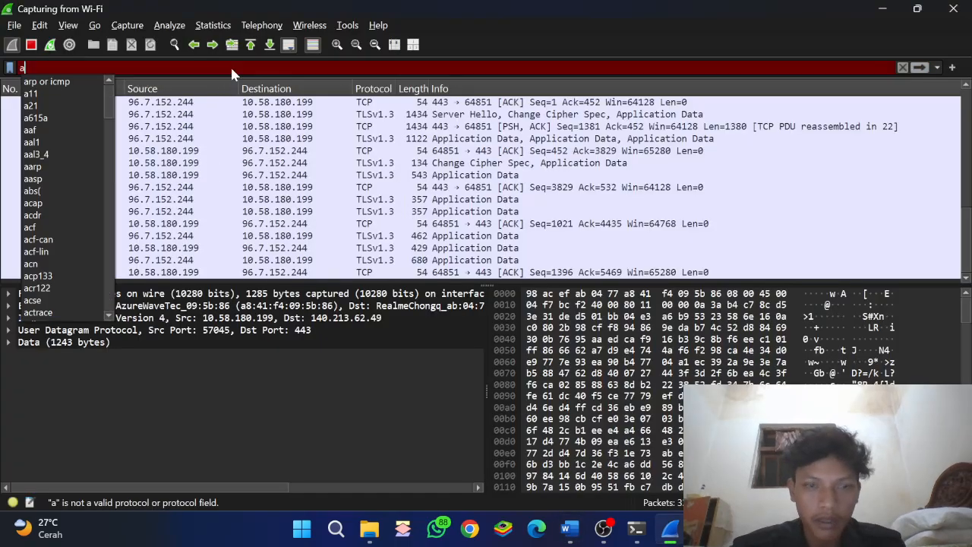
text(rp)
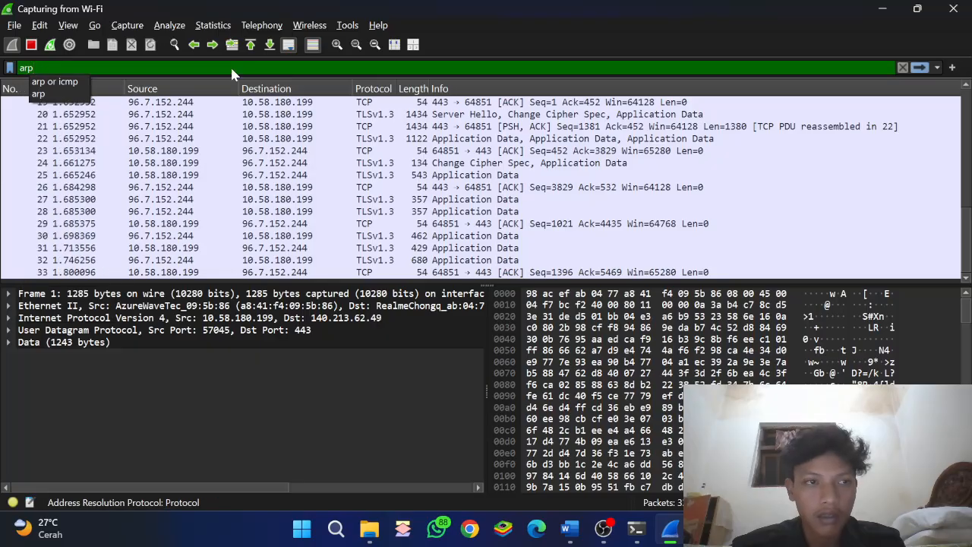
key(Down)
key(Return)
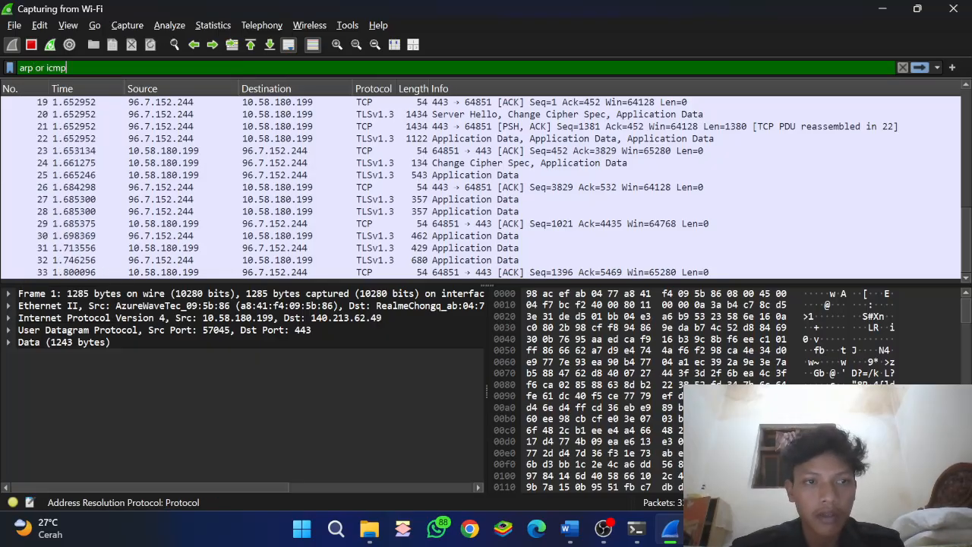
key(Return)
Compare the filtered Wireshark capture with the example ARP frames in the Word document and look over the Langkah 4 header table.
key(alt+Tab)
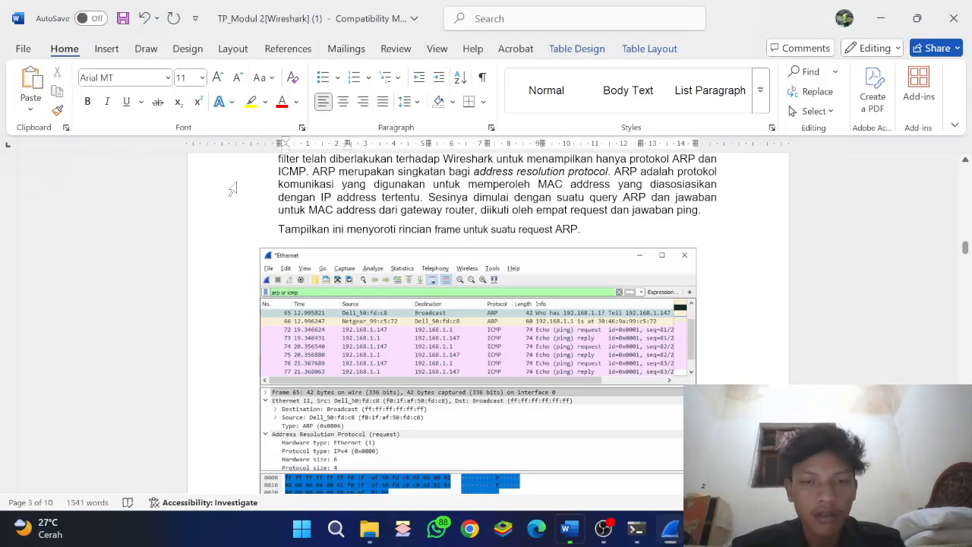
scroll(417, 334, down, 1)
key(alt+Tab)
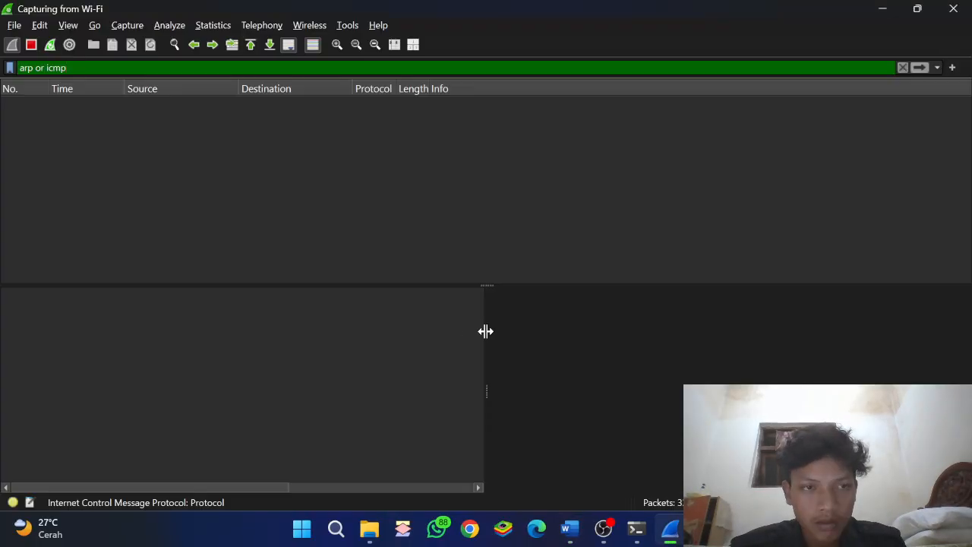
key(alt+Tab)
scroll(485, 332, down, 10)
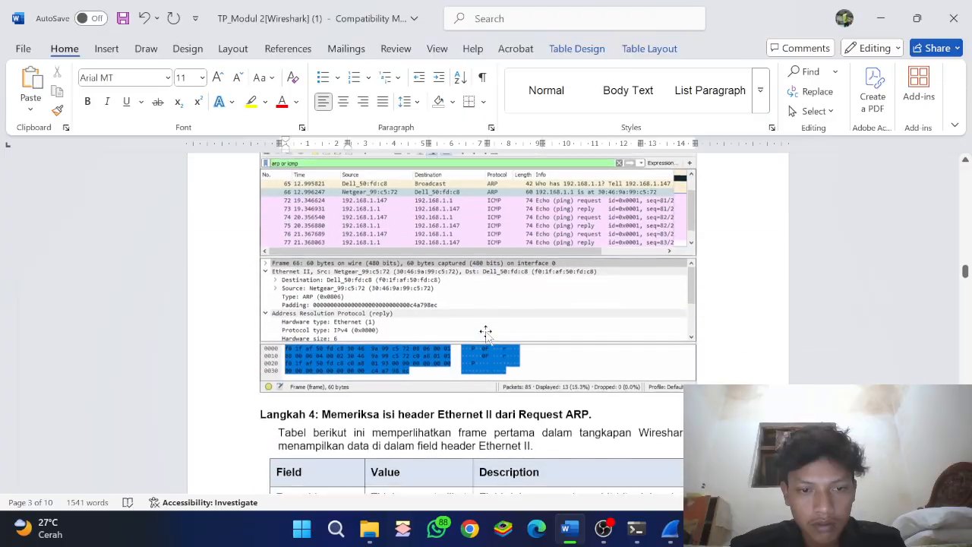
scroll(486, 332, down, 5)
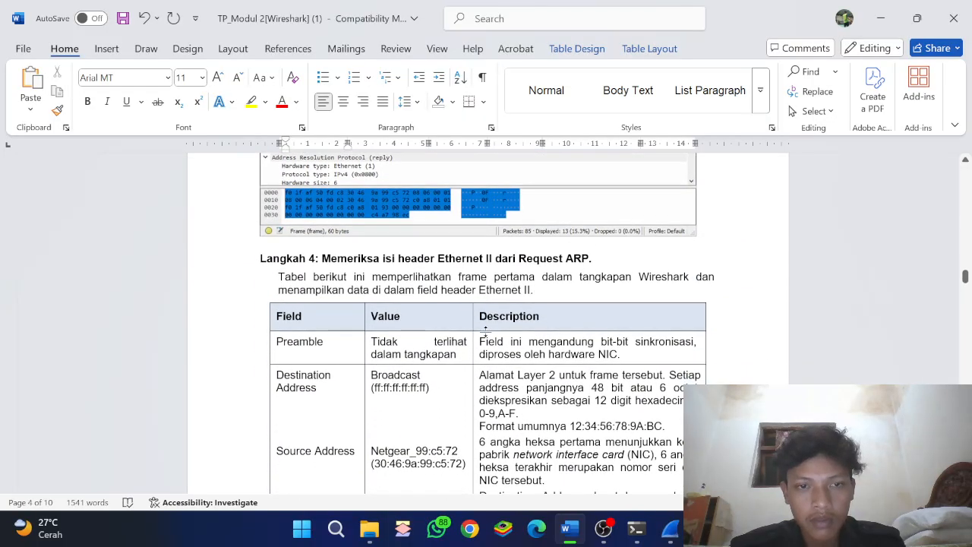
scroll(485, 332, up, 6)
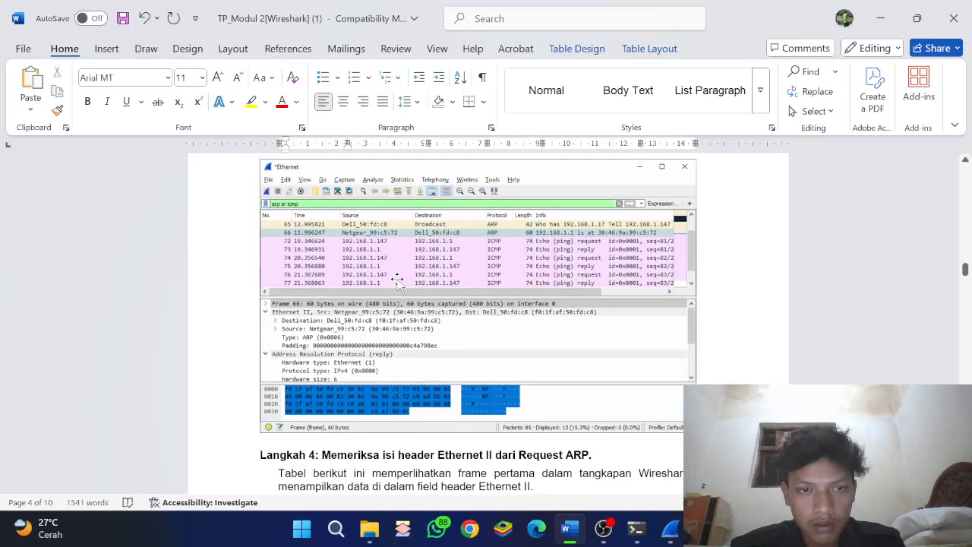
scroll(397, 281, up, 3)
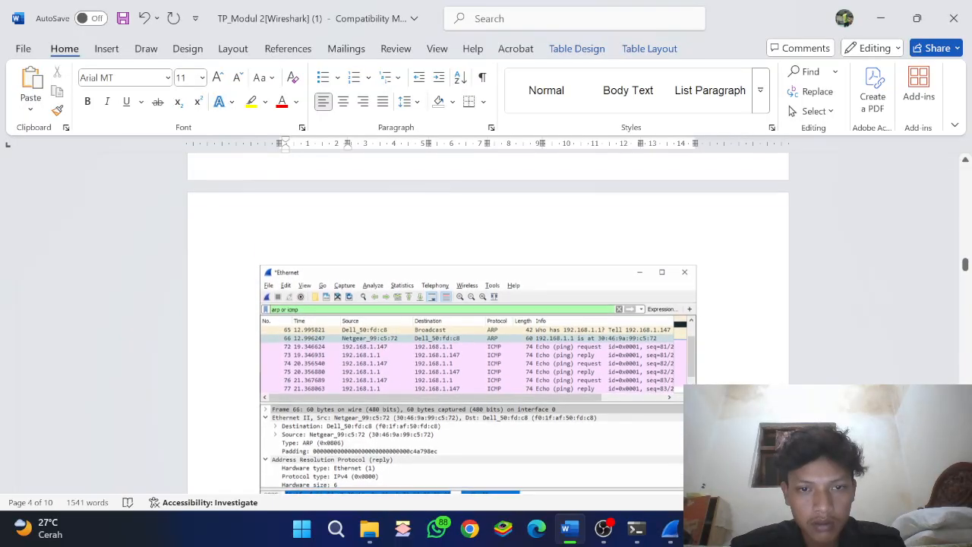
Recheck the Langkah 3 instructions in the Word document, then copy the Wi-Fi adapter's default gateway address from the Command Prompt output.
scroll(408, 284, up, 15)
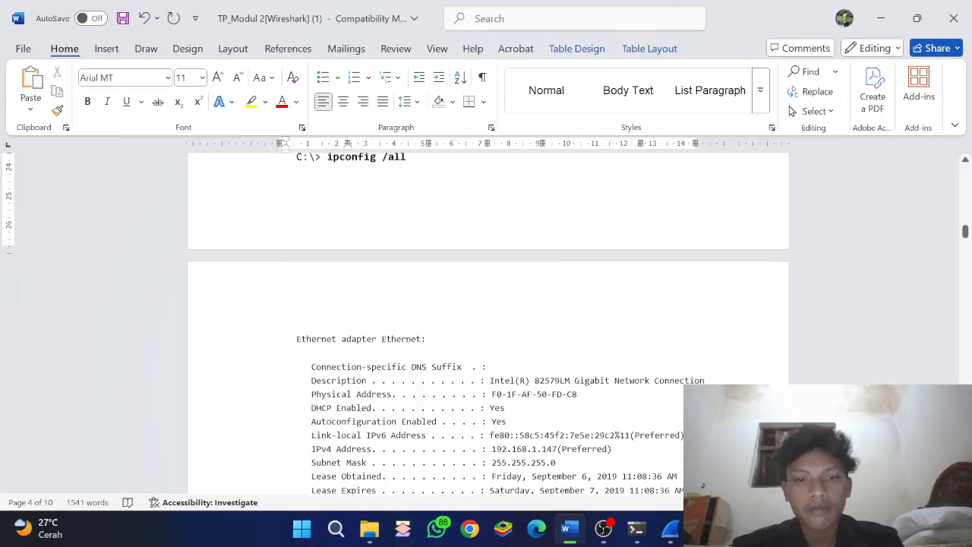
scroll(486, 320, up, 8)
scroll(486, 319, down, 15)
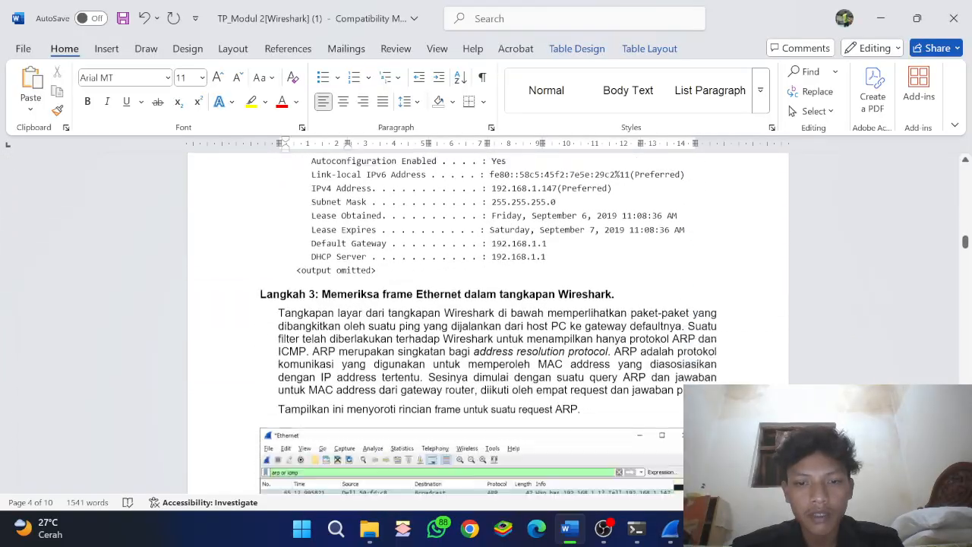
scroll(486, 319, down, 1)
click(638, 535)
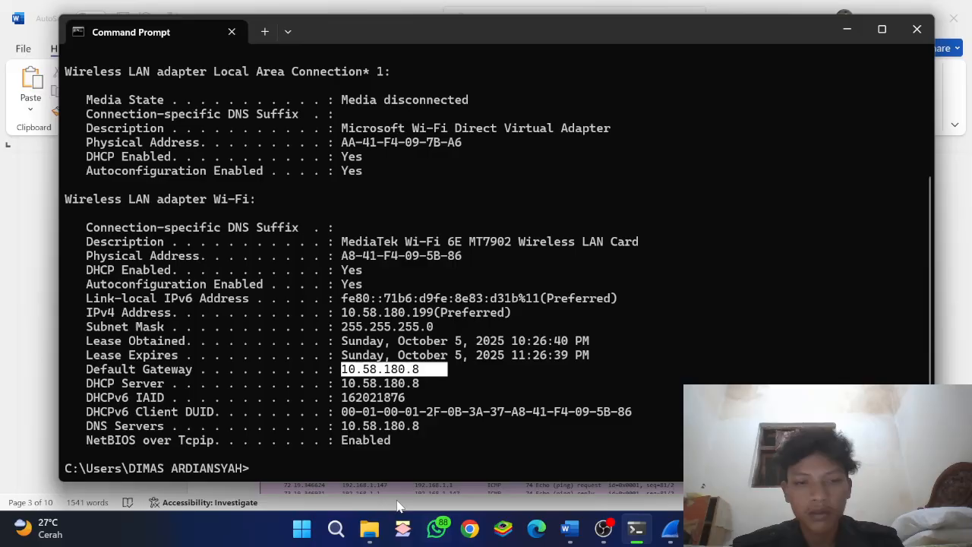
click(351, 363)
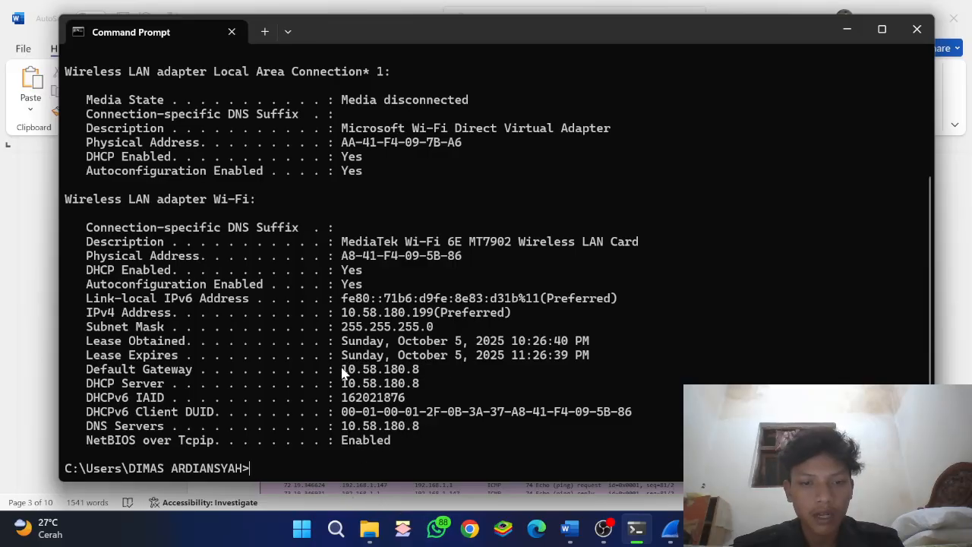
drag(342, 369, 419, 370)
key(ctrl+c)
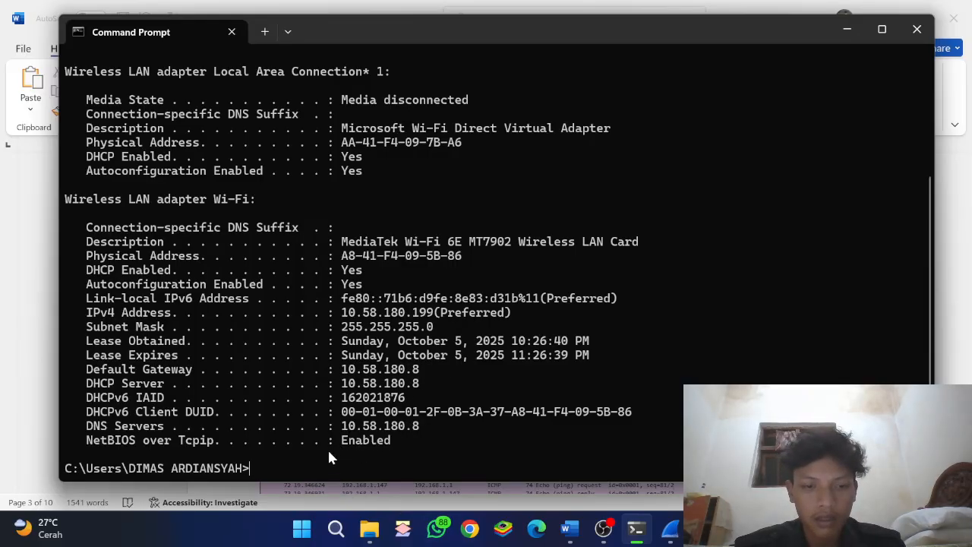
Ping the default gateway at 10.58.180.8.
text(pi)
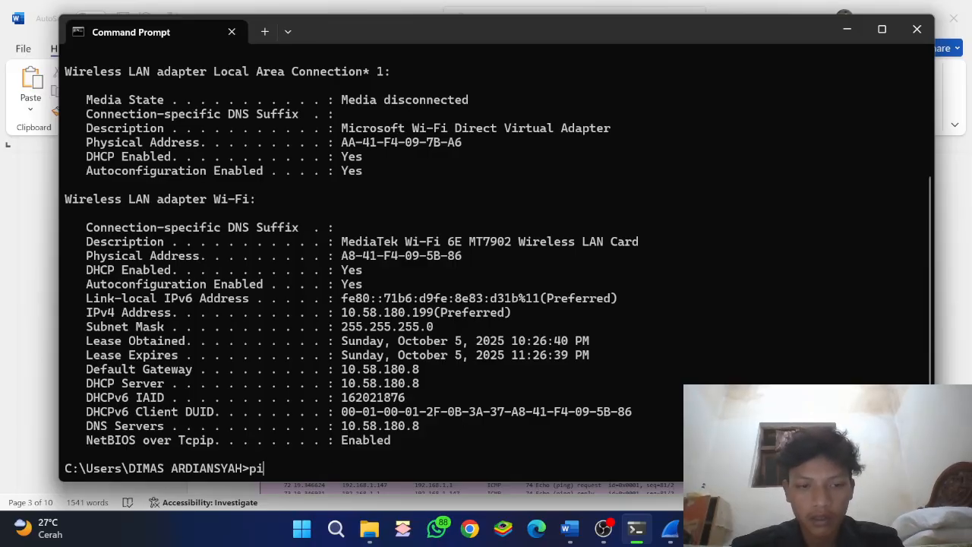
text(n)
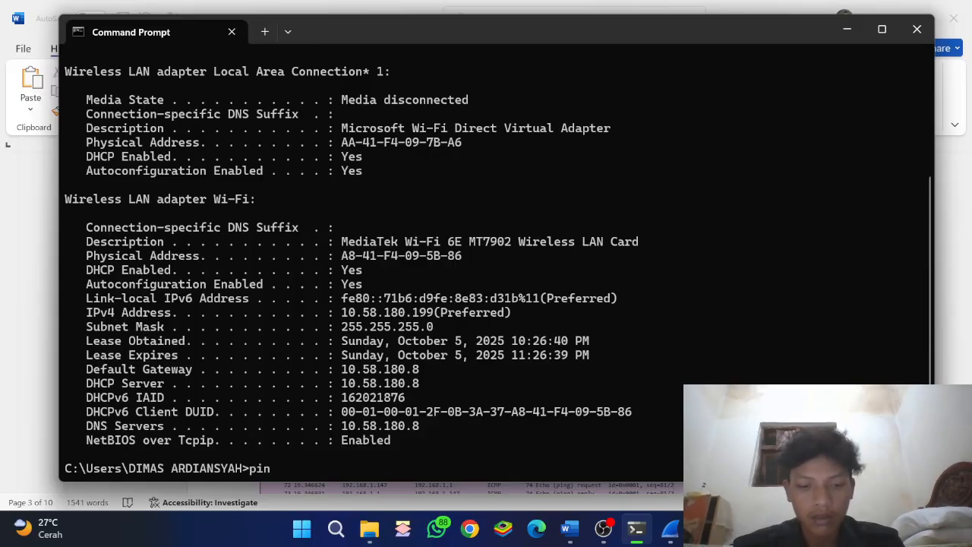
text(g)
key(ctrl+v)
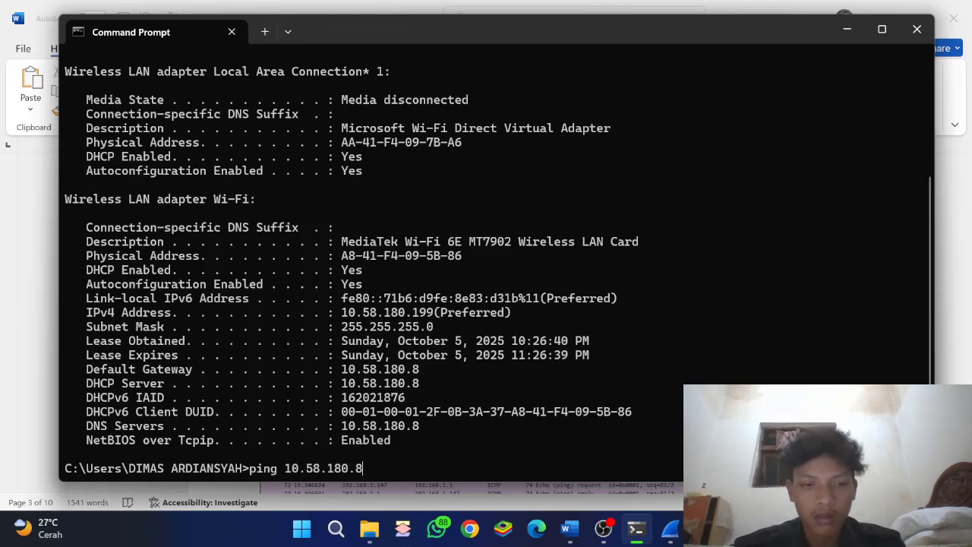
key(Return)
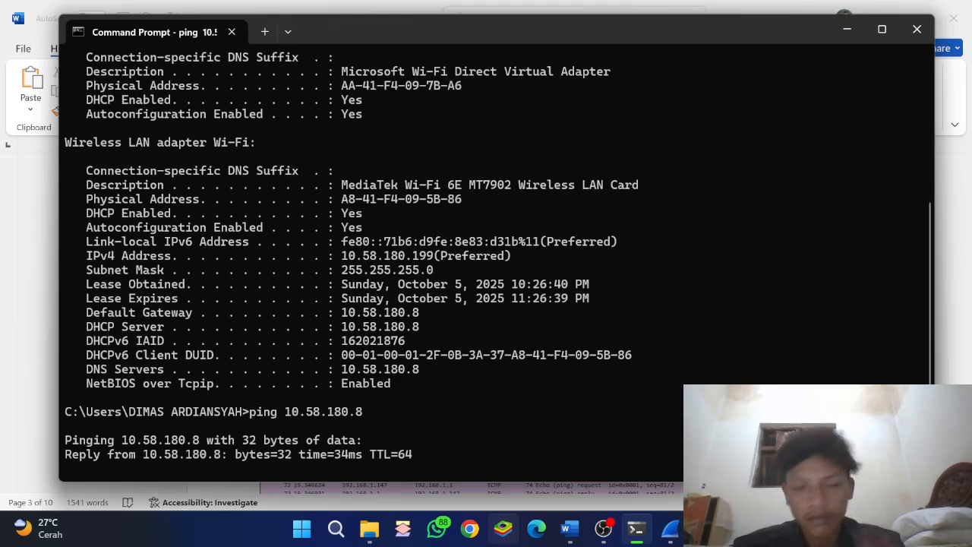
Switch to Wireshark, select ICMP echo request frame 45 and expand its Ethernet II header.
key(alt+Tab)
key(alt+Tab)
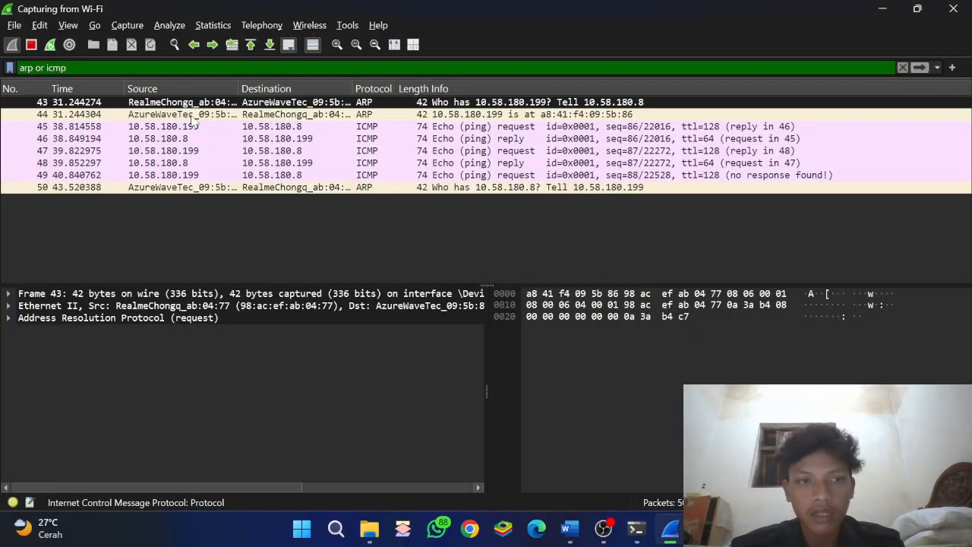
click(187, 127)
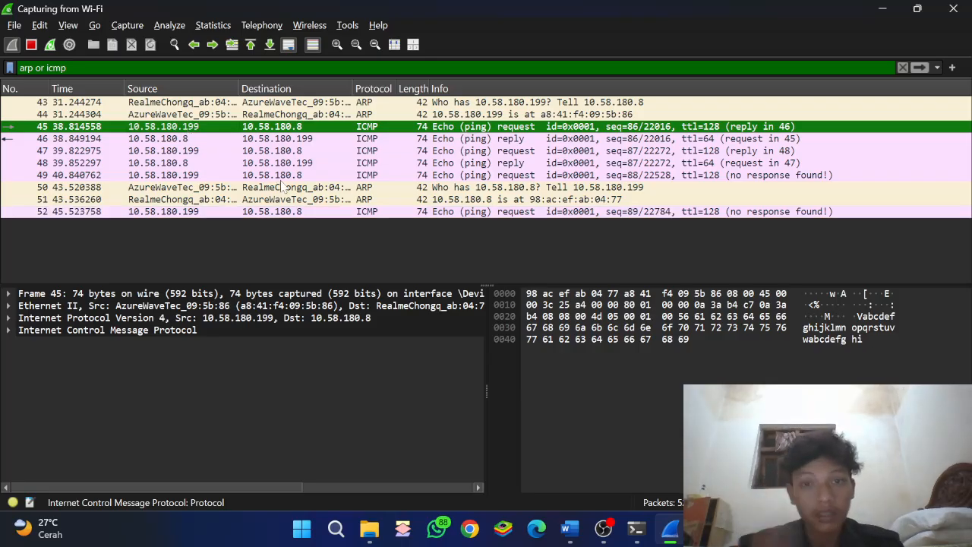
click(8, 306)
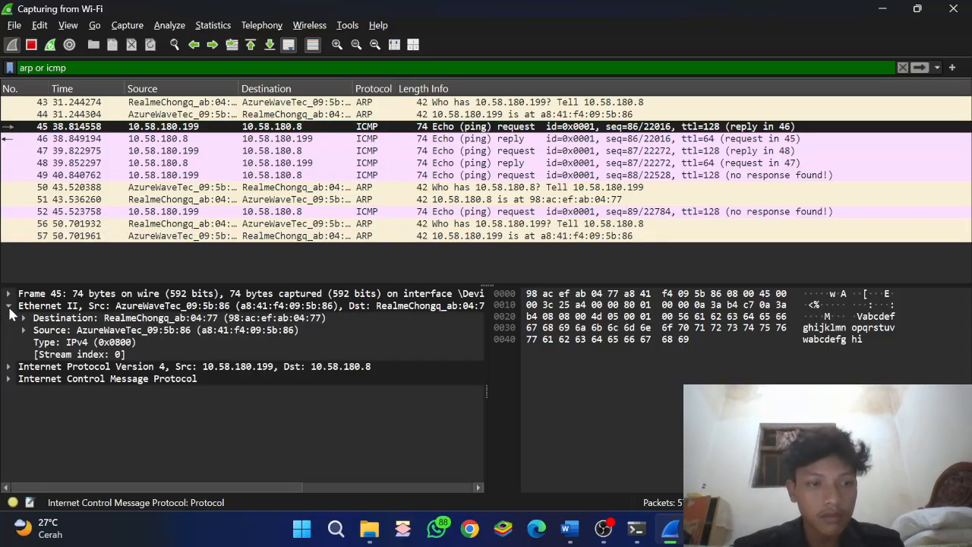
Check the ping output in Command Prompt and read the Langkah 4 Ethernet II header table in the Word document.
key(alt+Tab)
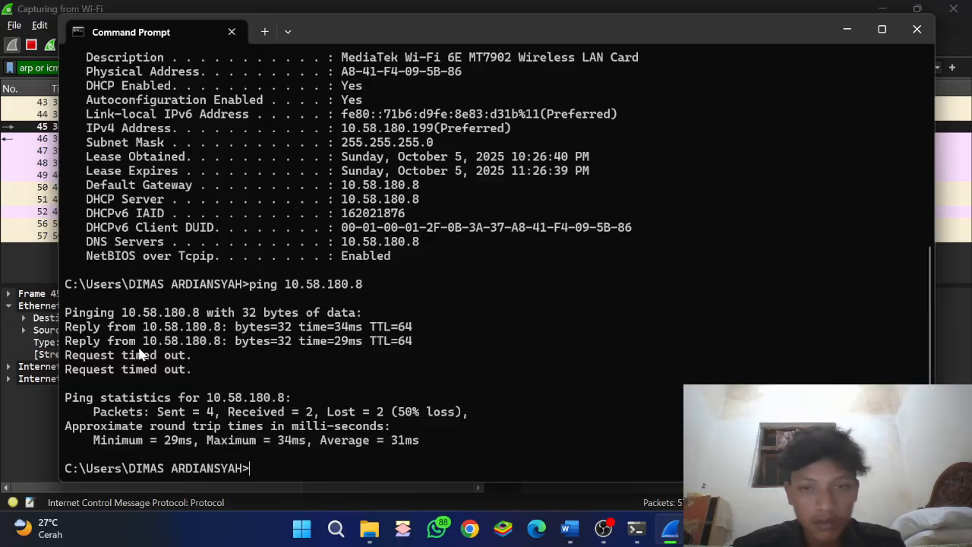
key(alt+Tab)
key(alt+Tab)
scroll(300, 358, down, 15)
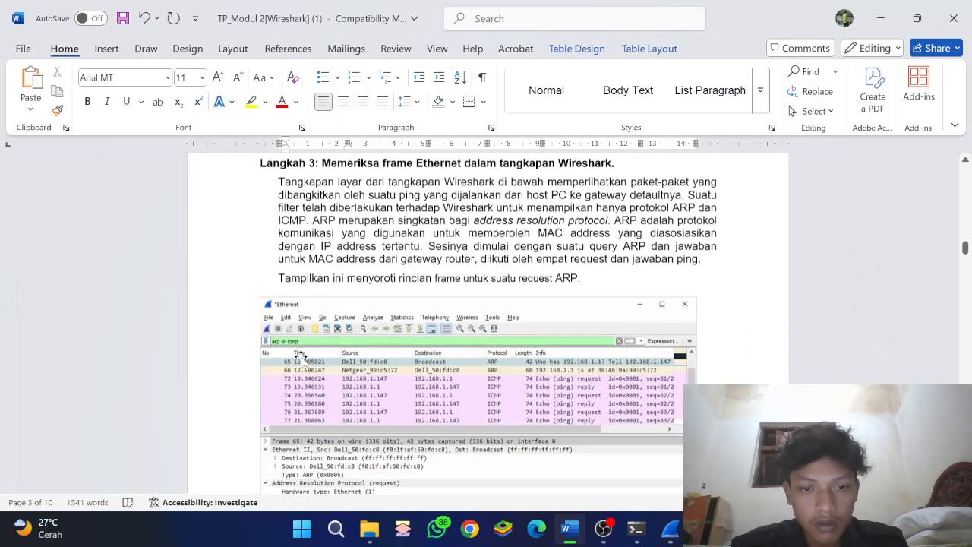
scroll(487, 323, down, 5)
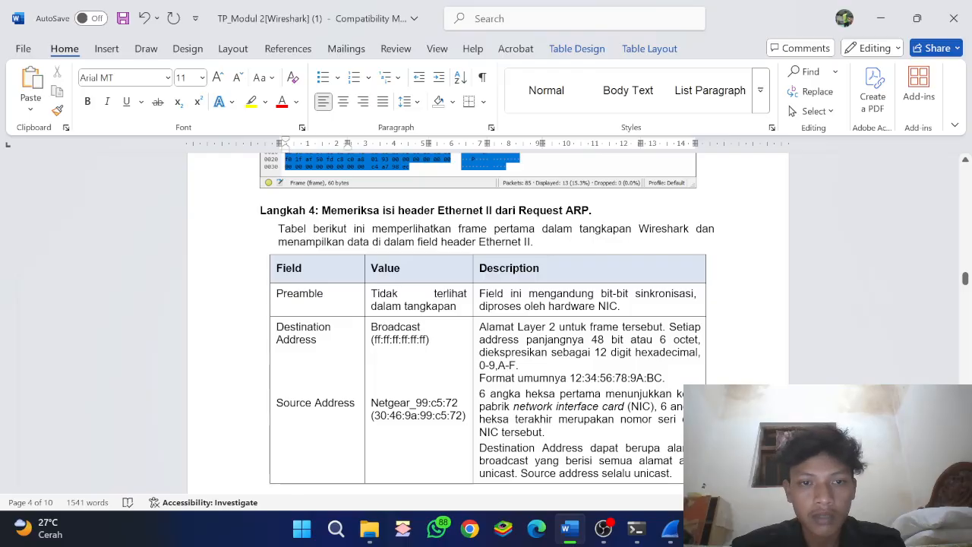
scroll(486, 319, down, 3)
scroll(486, 319, up, 2)
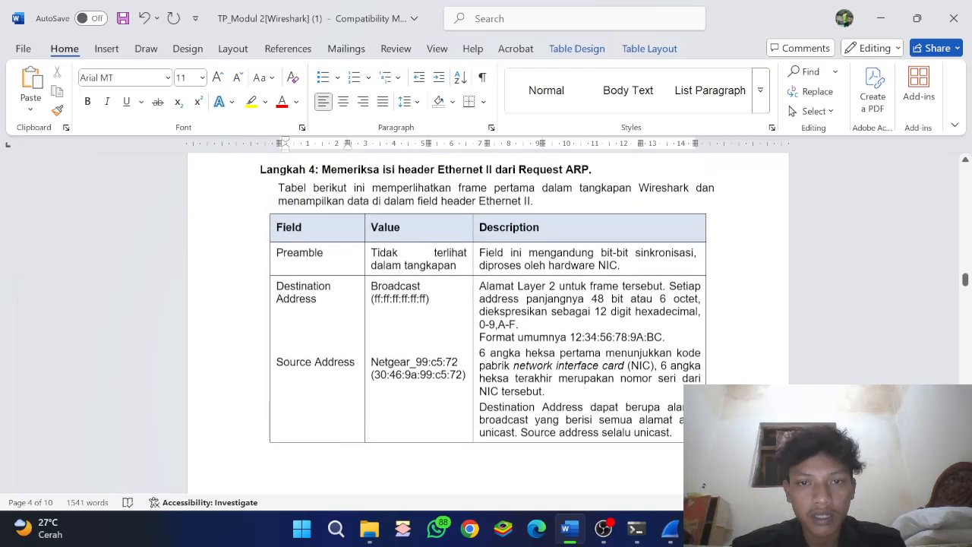
scroll(486, 304, down, 2)
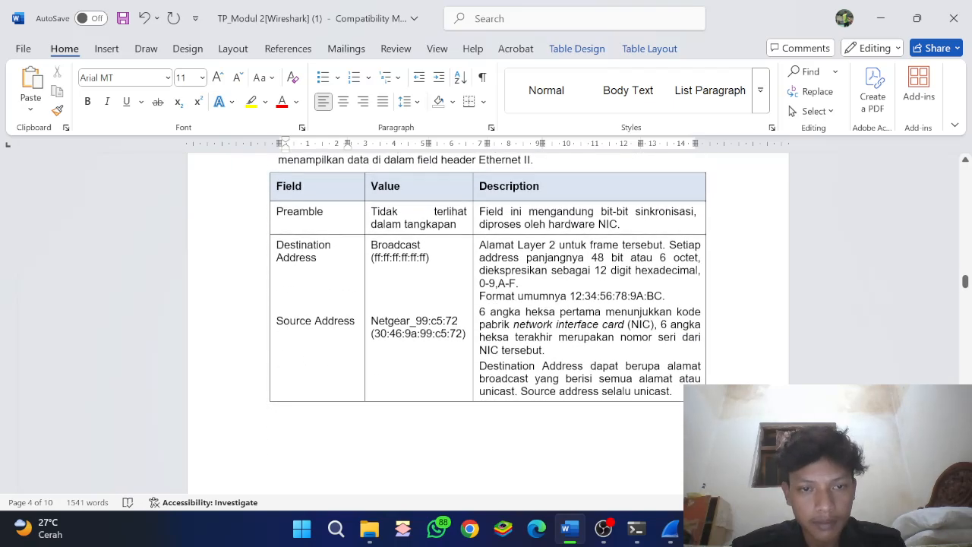
scroll(486, 278, down, 1)
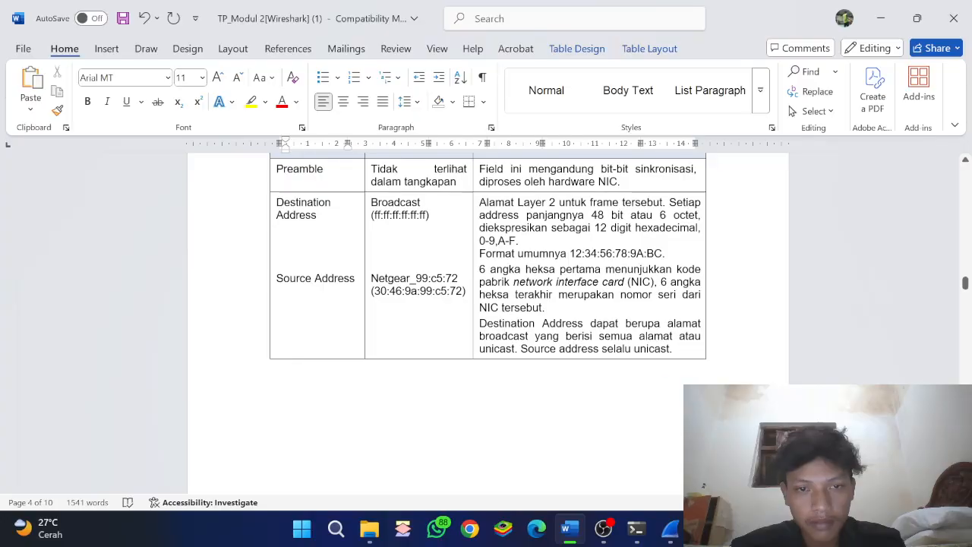
scroll(486, 277, down, 1)
scroll(487, 319, down, 15)
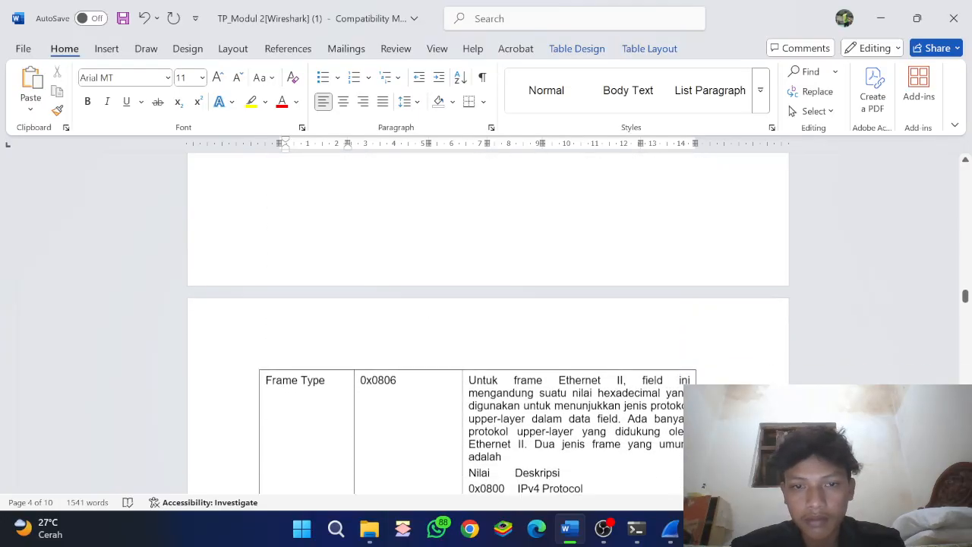
Read the Pertanyaan section's questions 1 to 6 on destination address, ARP broadcast, MAC address, OUI and NIC serial number.
scroll(487, 319, down, 2)
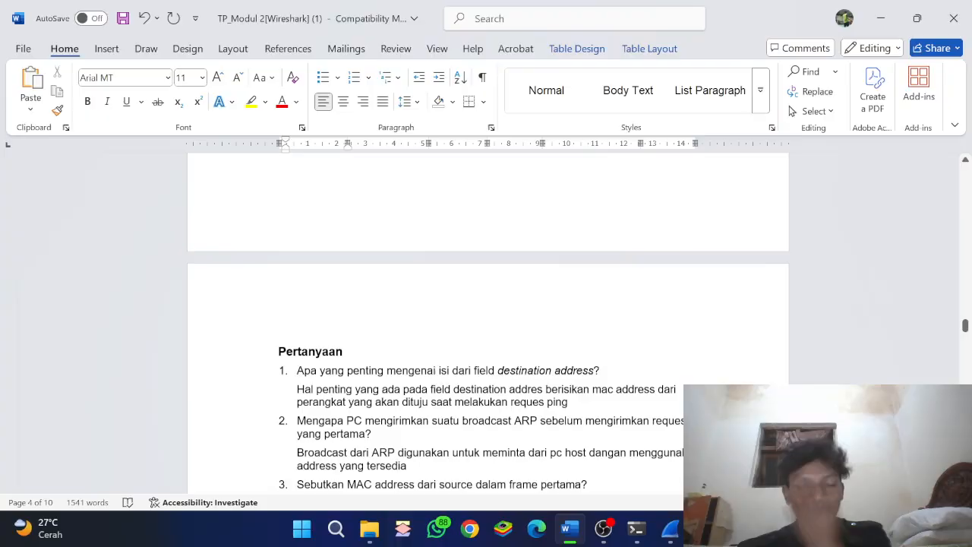
scroll(487, 320, down, 1)
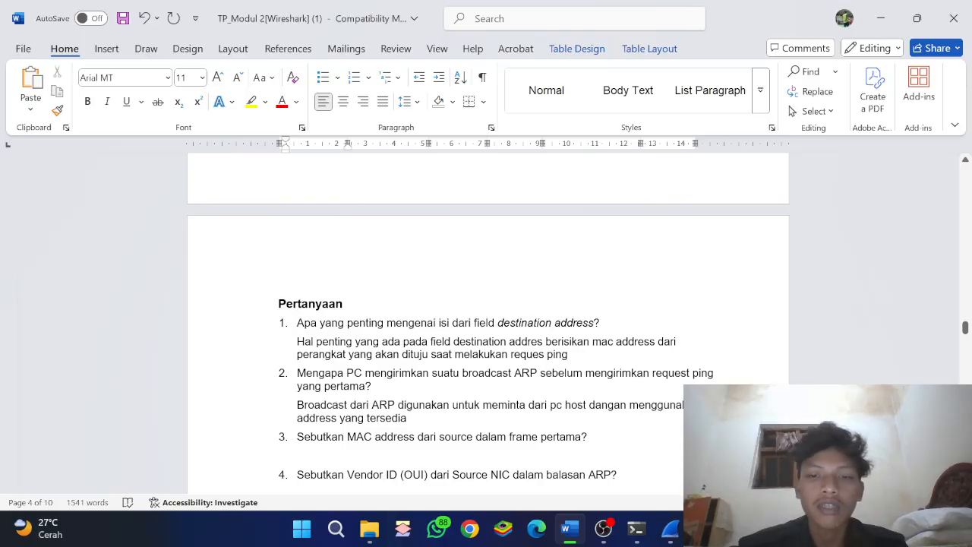
scroll(488, 339, down, 2)
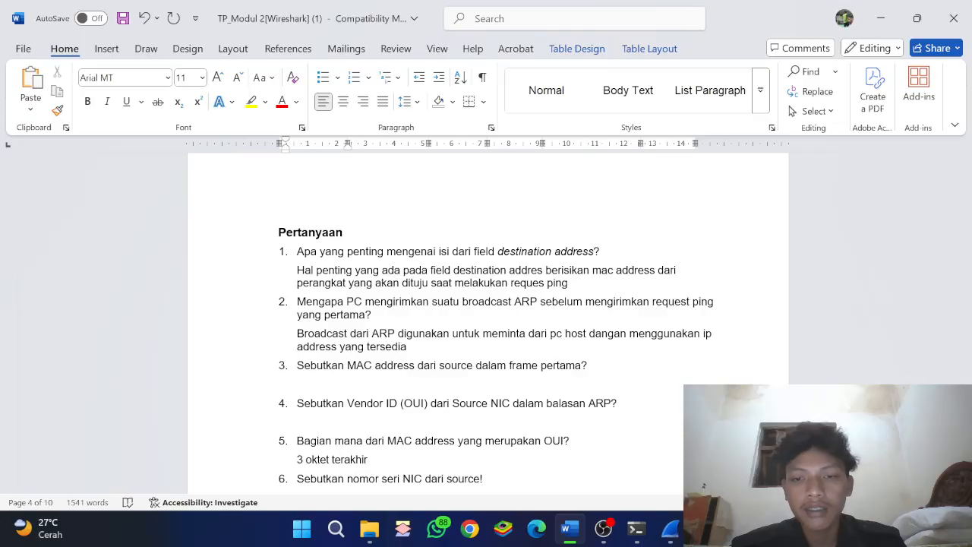
scroll(486, 319, down, 1)
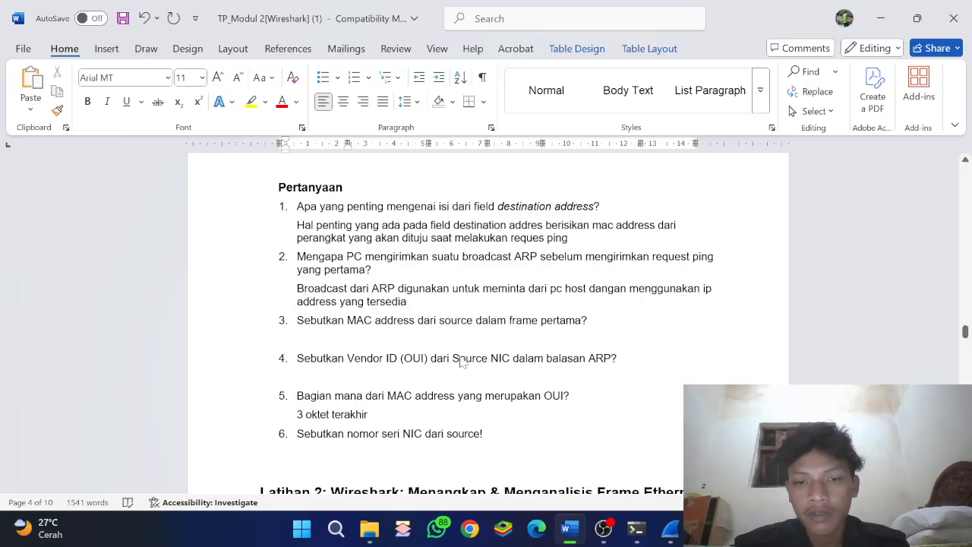
Select the Destination field in frame 45's Ethernet II header in Wireshark, checking it against question 3 in the Word document.
key(alt+Tab)
key(alt+Tab)
key(alt+Tab)
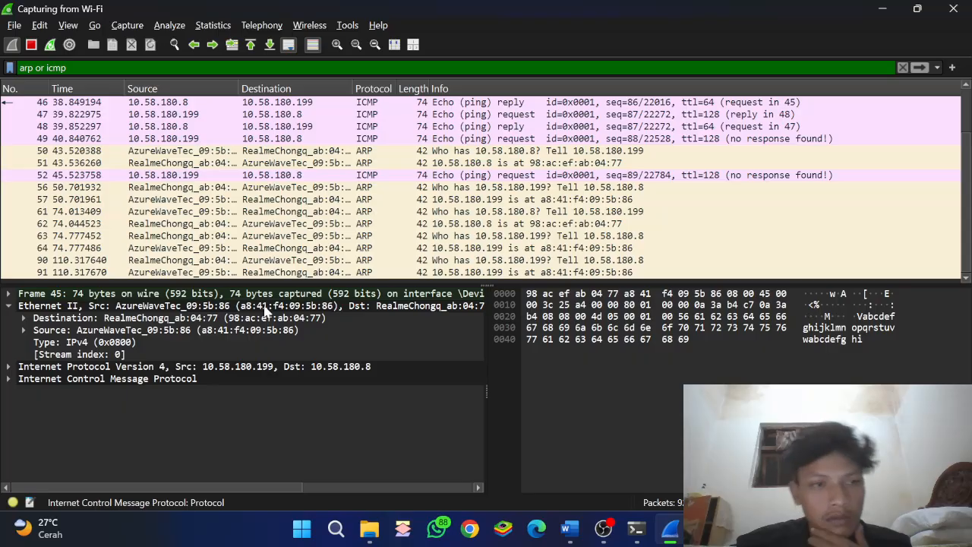
scroll(274, 236, up, 1)
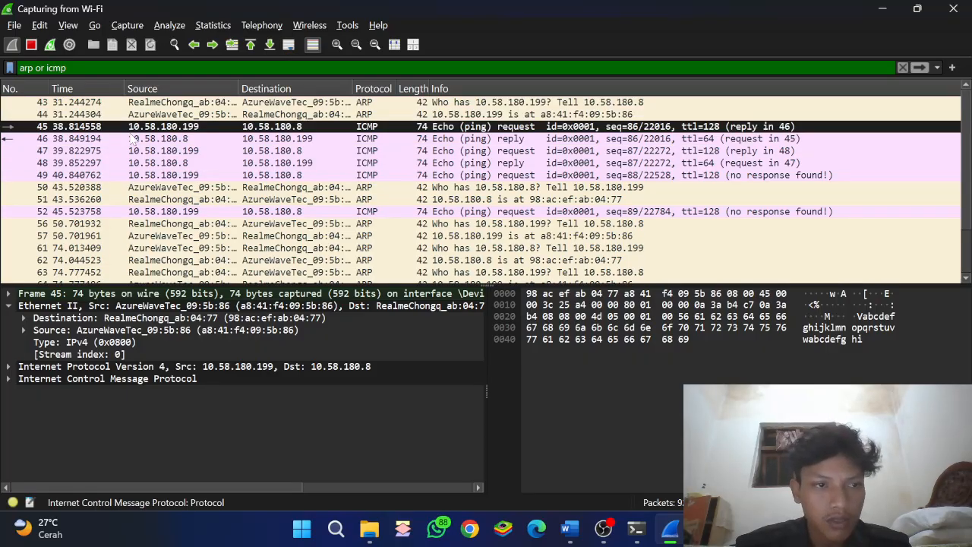
click(185, 129)
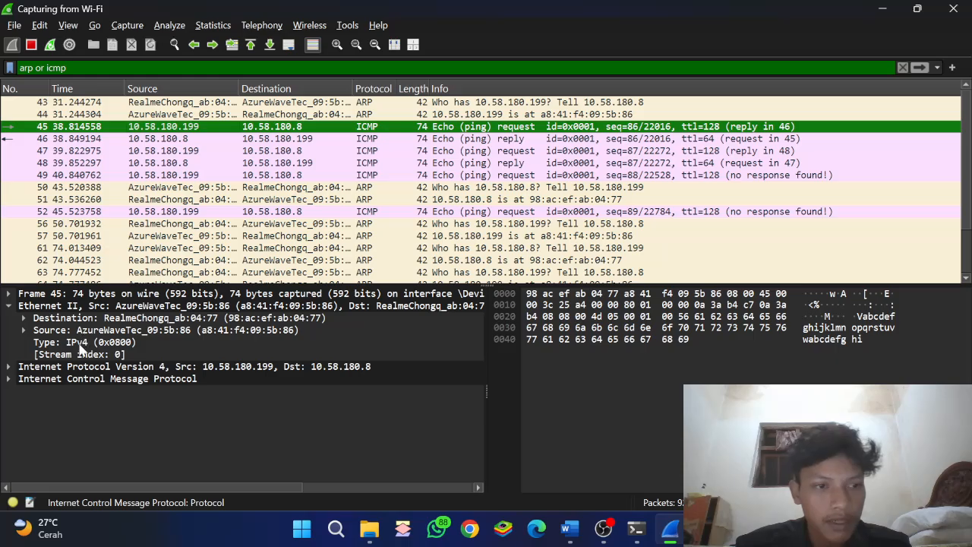
click(226, 319)
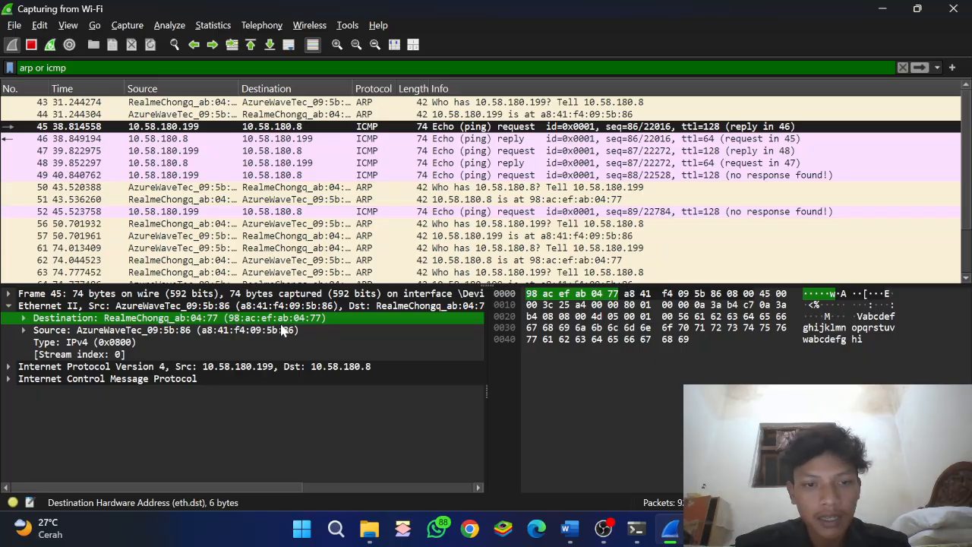
key(alt+Tab)
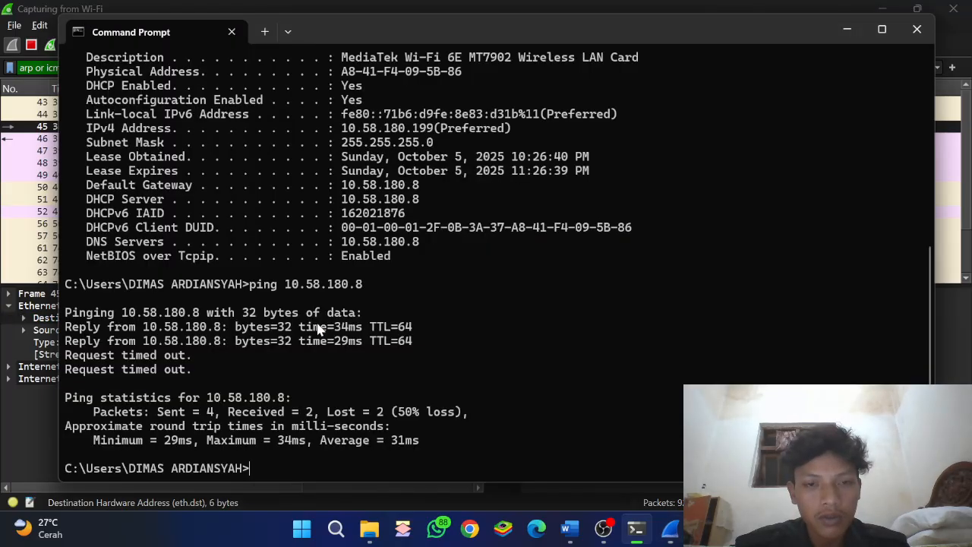
key(alt+Tab)
key(Tab)
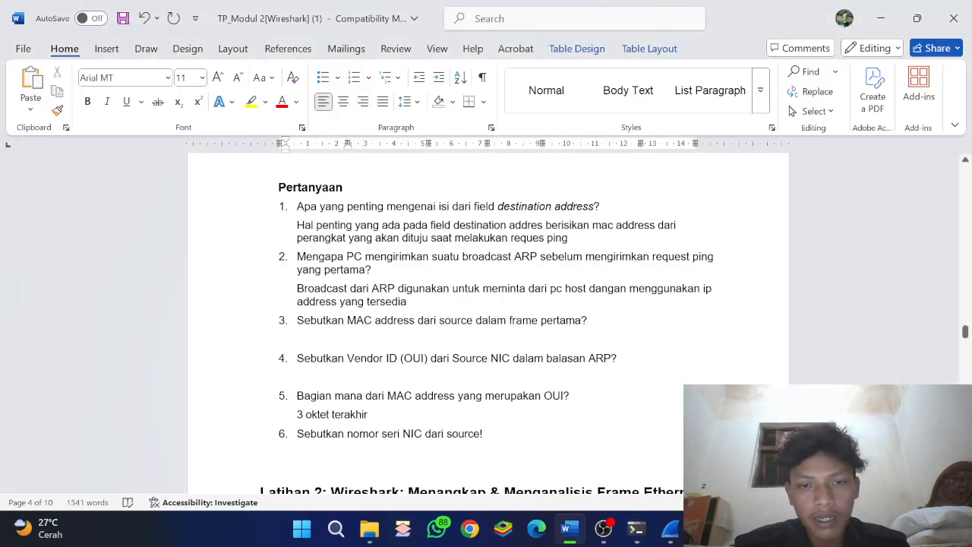
key(alt+Tab)
key(Tab)
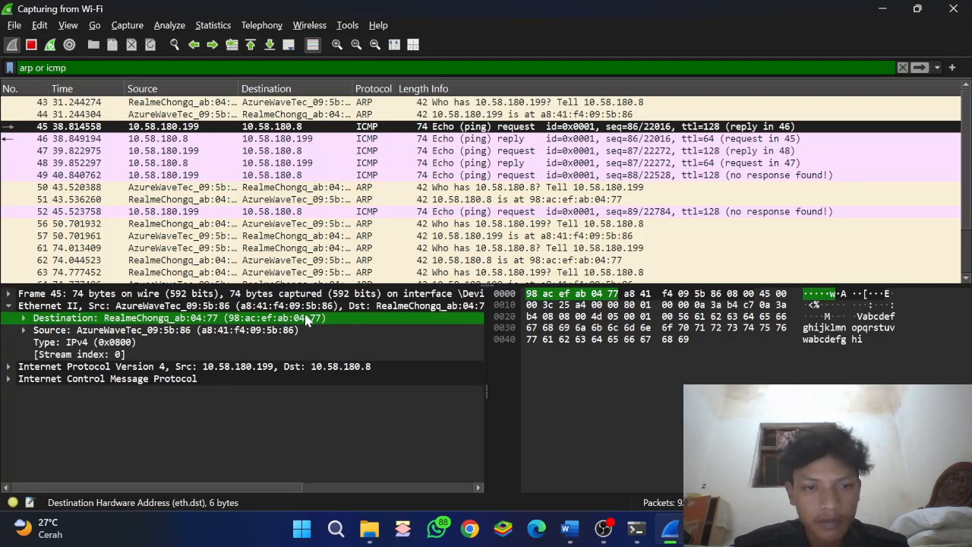
Copy the value of frame 45's Destination field and enter 98:ac:ef:ab:04:77 as the answer to question 3 in the Word document.
right_click(305, 318)
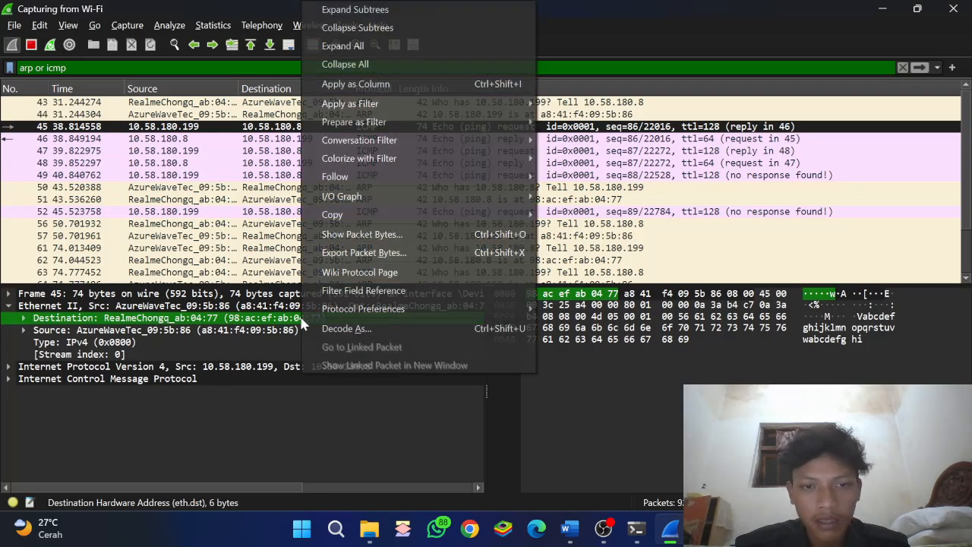
mouse_move(374, 214)
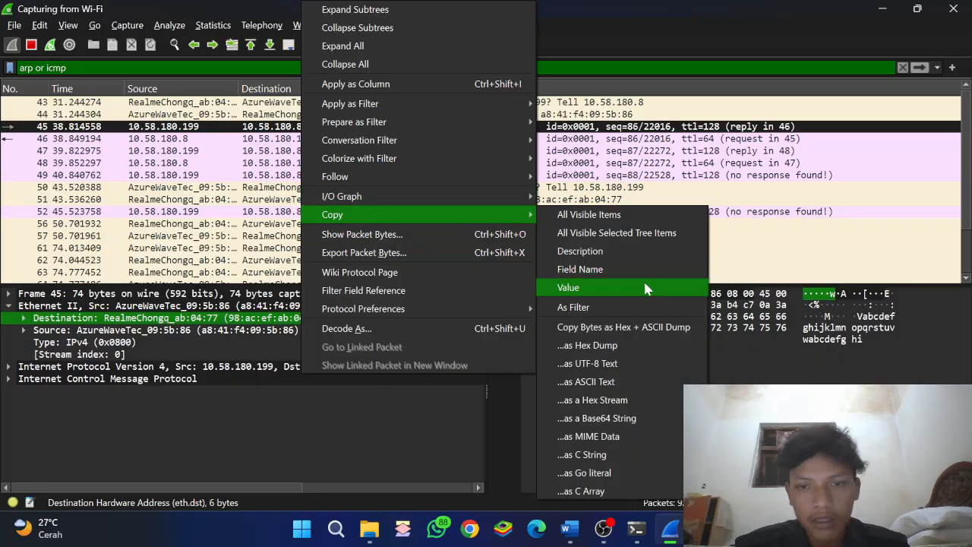
click(578, 287)
key(alt+Tab)
click(527, 335)
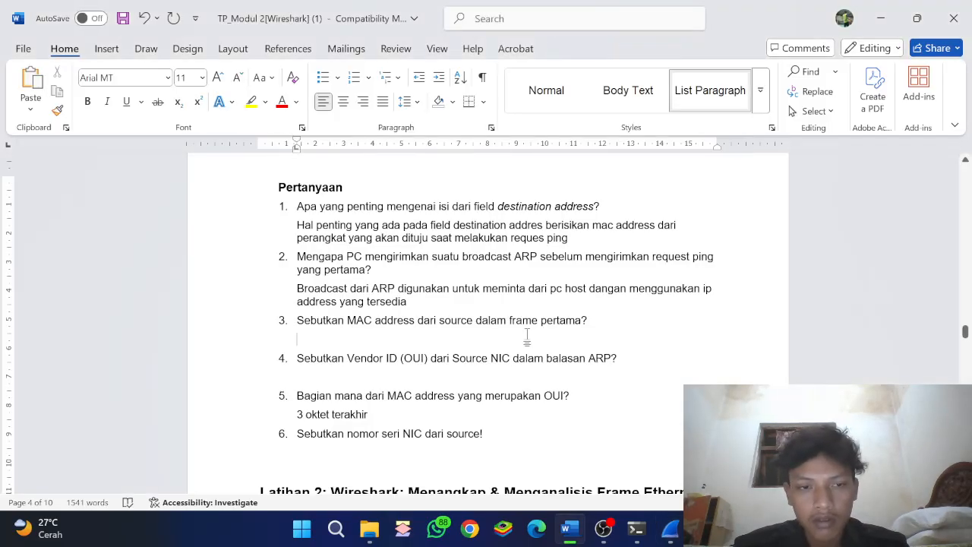
text(98:ac:ef:ab:04:77)
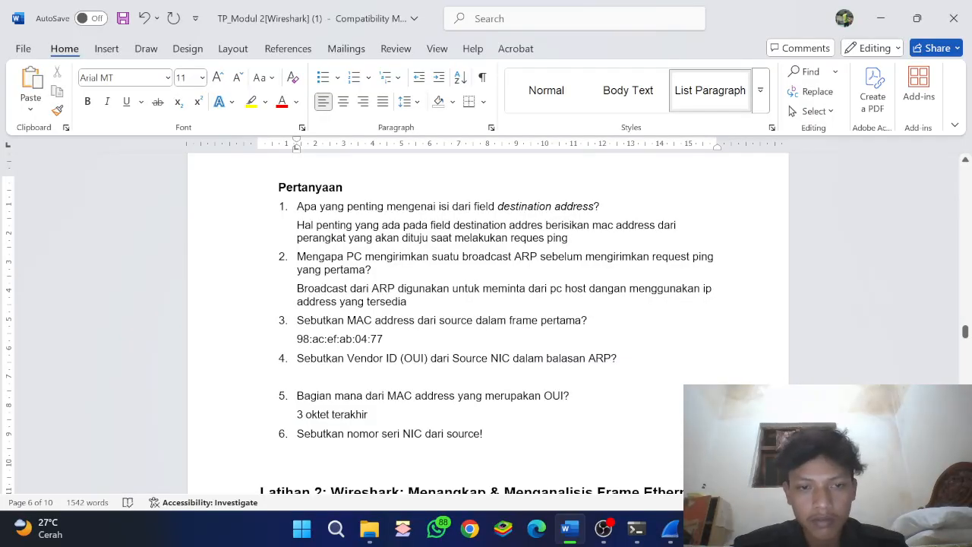
scroll(527, 336, down, 1)
scroll(487, 319, down, 1)
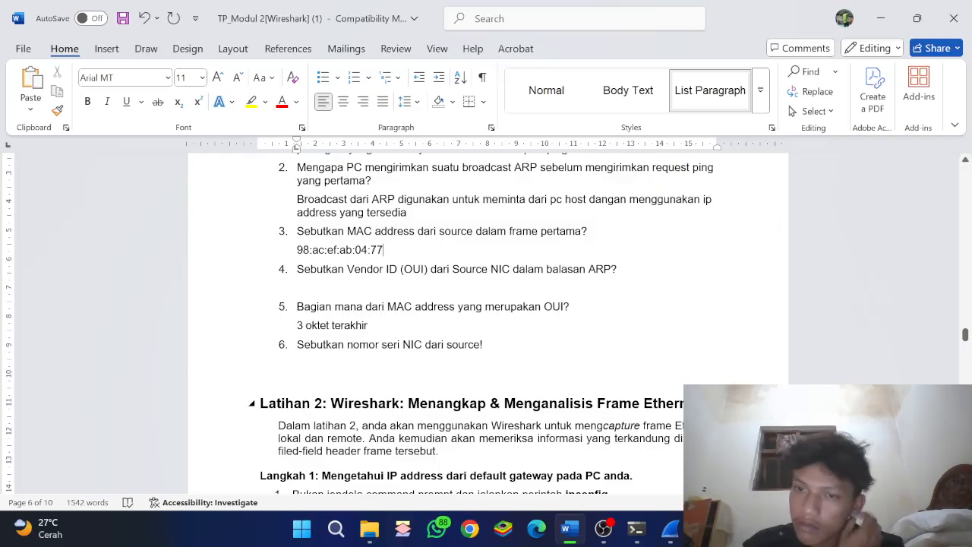
Select the Source field in frame 45's Ethernet II header in Wireshark, checking it against question 4 in the Word document.
key(alt+Tab)
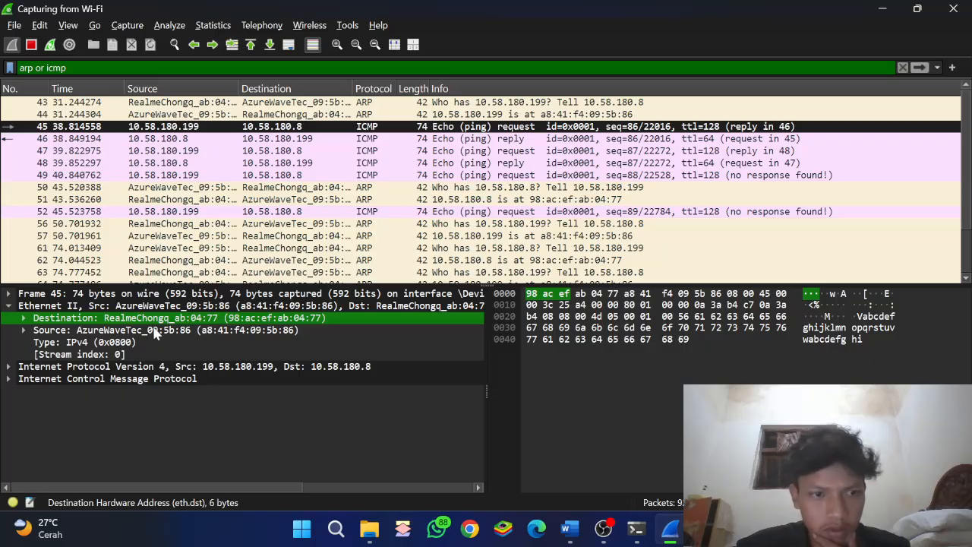
key(alt+Tab)
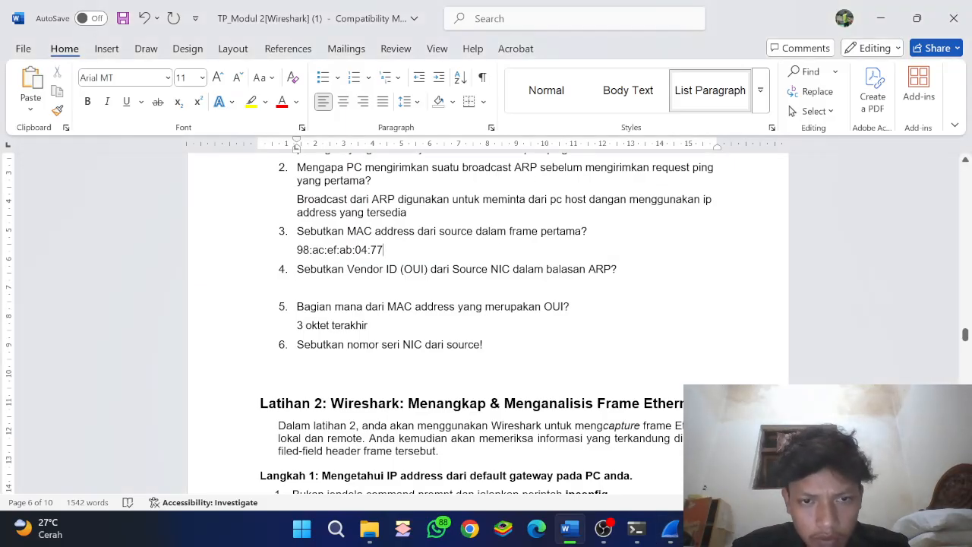
key(alt+Tab)
key(alt+Tab)
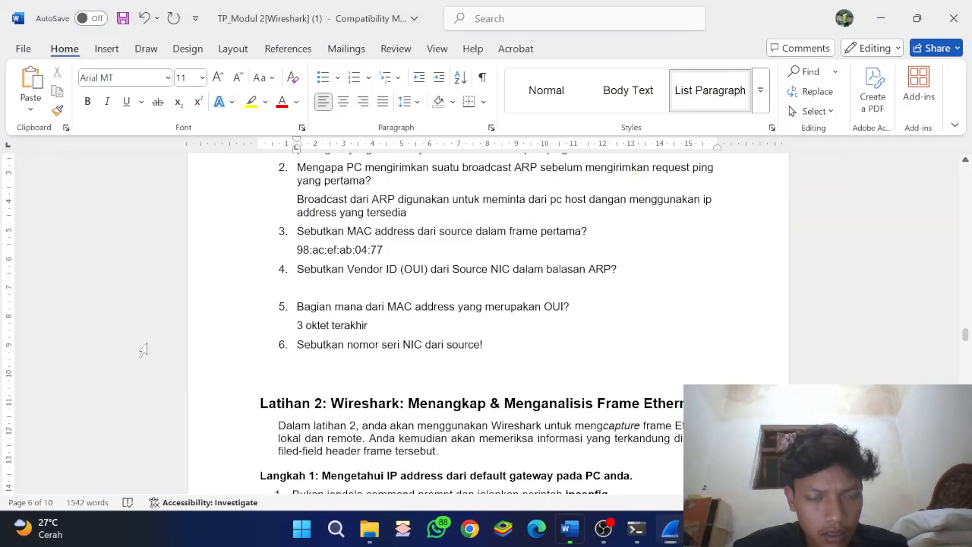
key(alt+Tab)
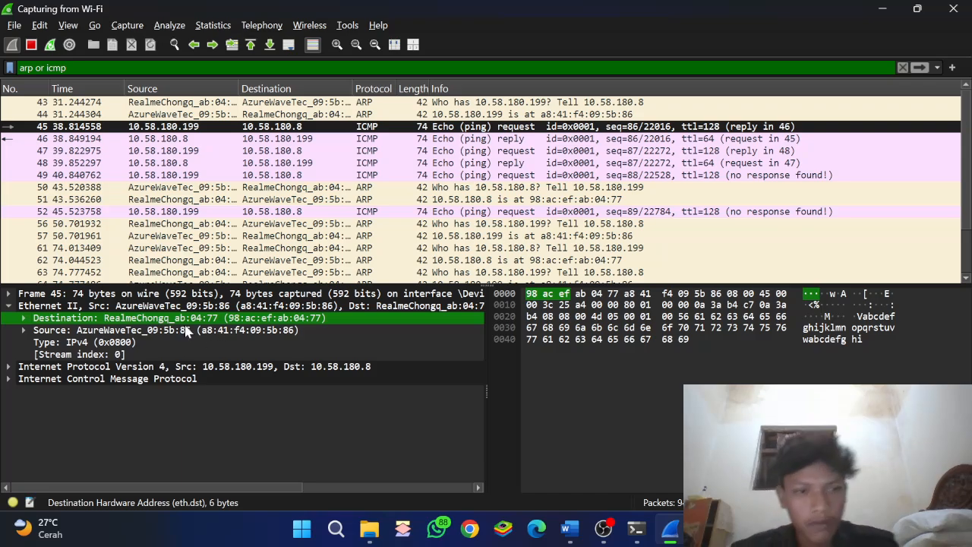
click(101, 332)
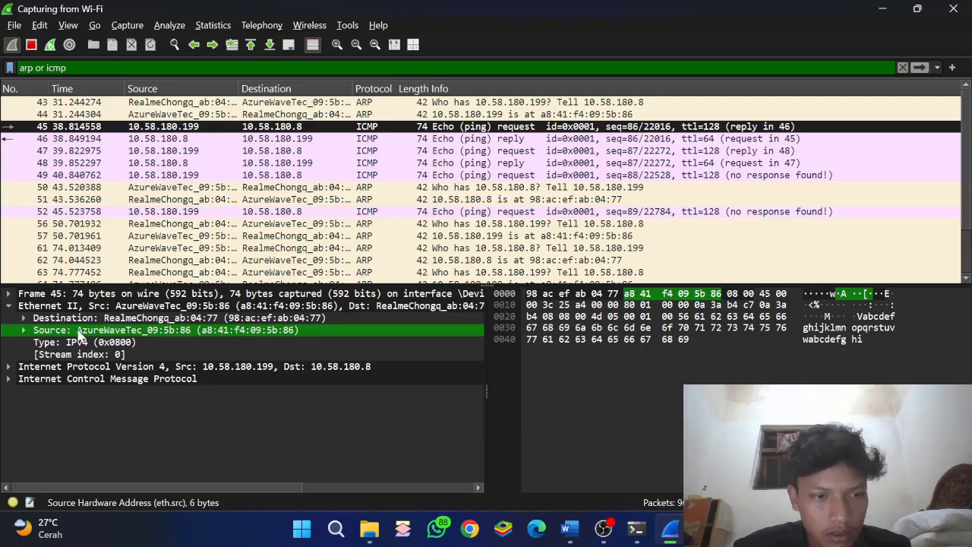
key(alt+Tab)
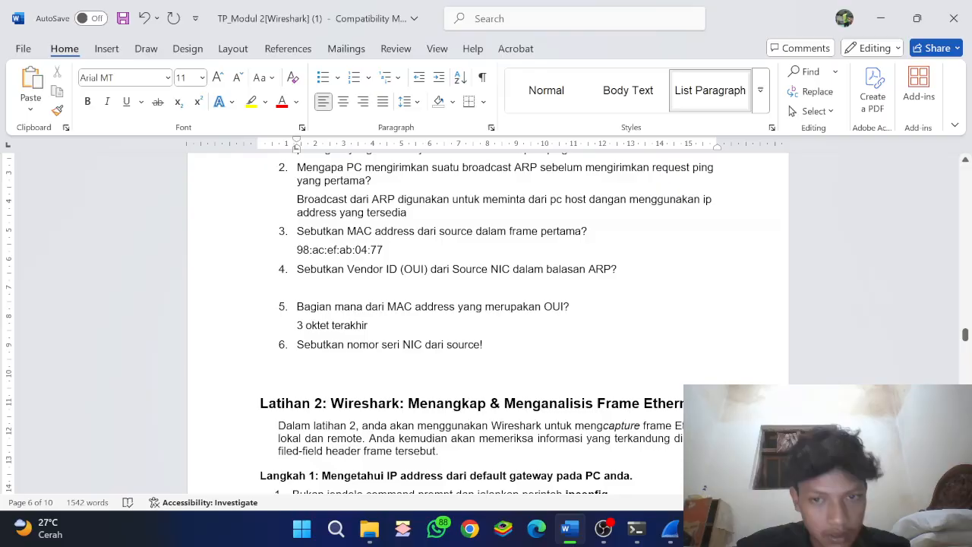
key(alt+Tab)
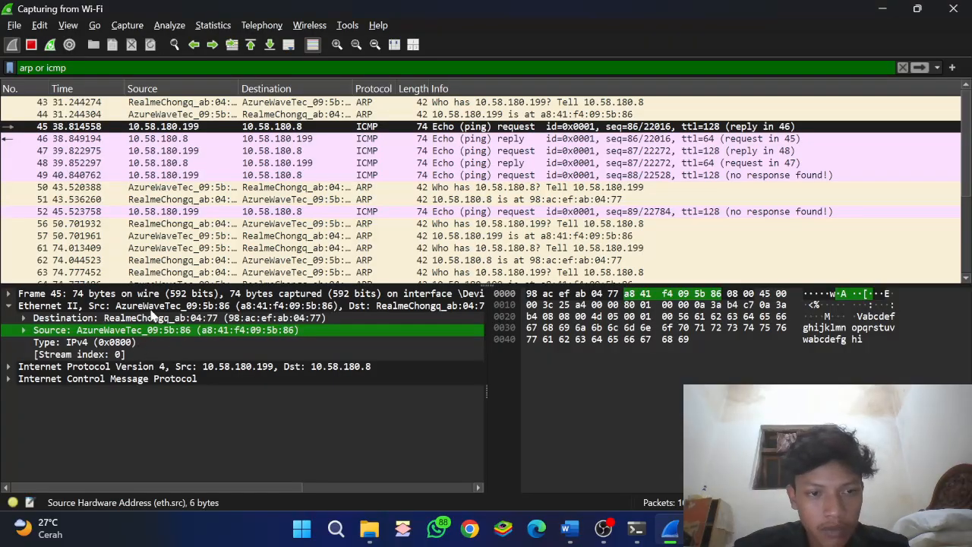
Enter AzureWaveTec as the answer to question 4 about the source NIC's Vendor ID in the Word document.
key(alt+Tab)
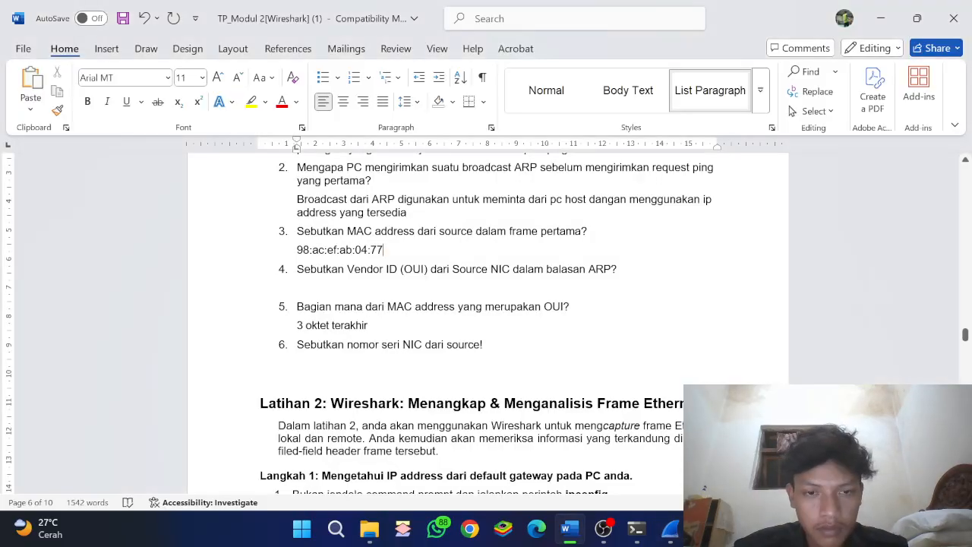
text(Z)
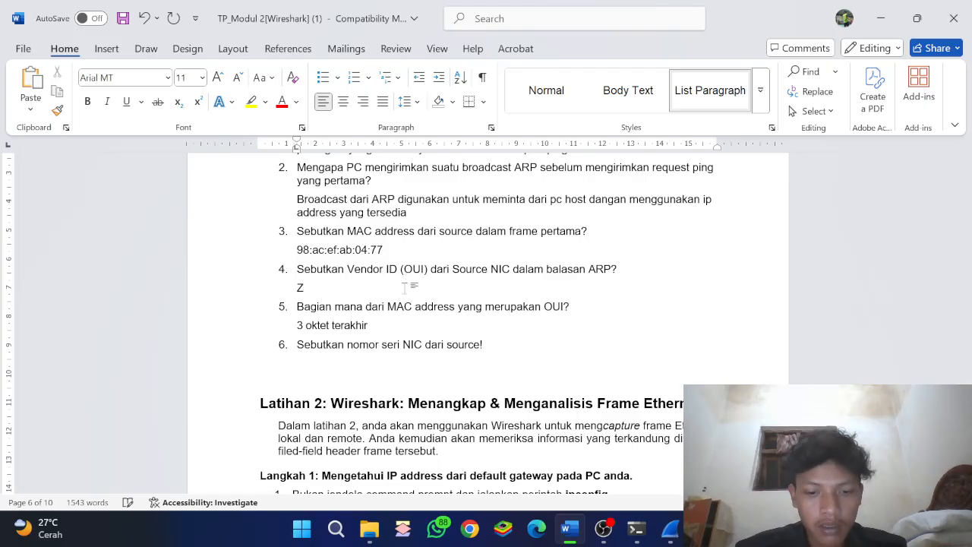
key(BackSpace)
text(Azure)
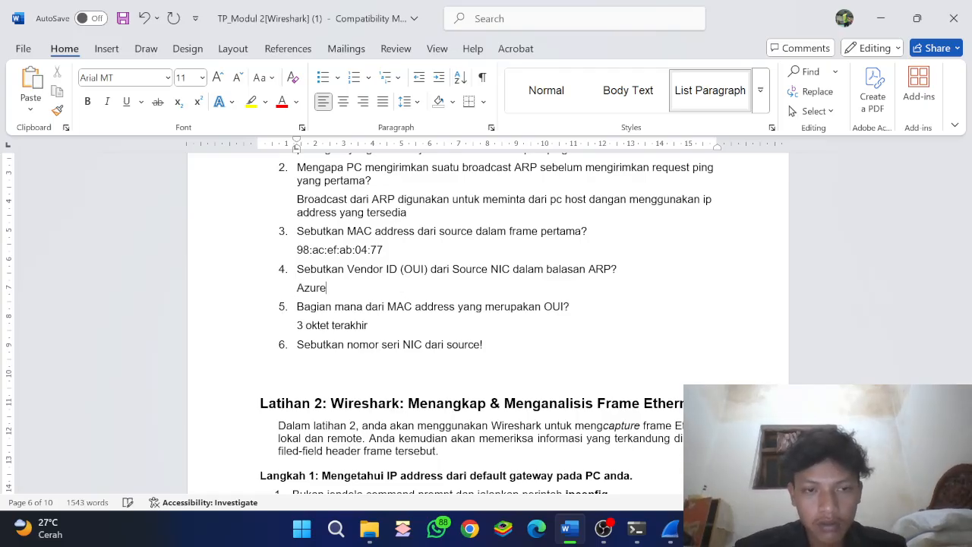
text(WaveTec)
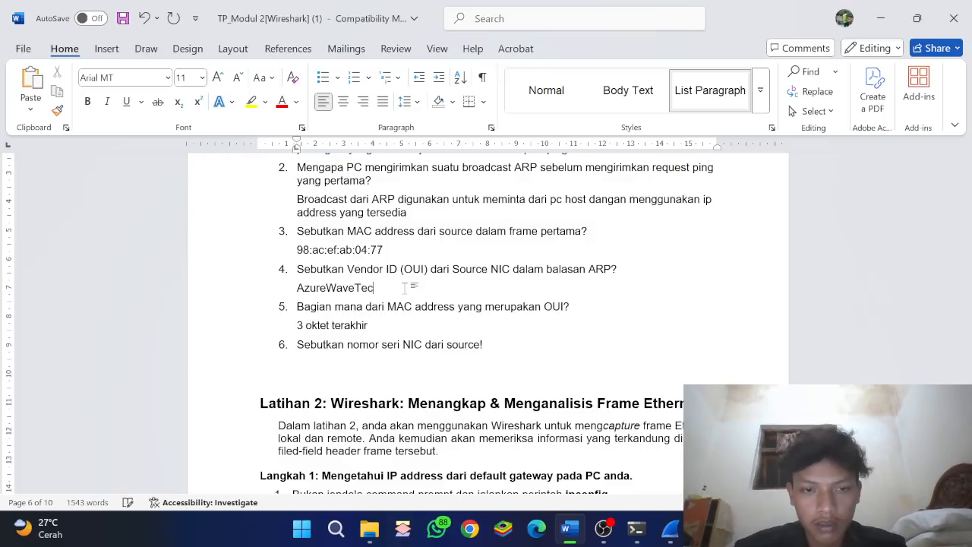
Copy the value of frame 45's Source field and paste a8:41:f4:09:5b:86 after "3 oktet terakhir" in question 5's answer in Word.
key(alt+Tab)
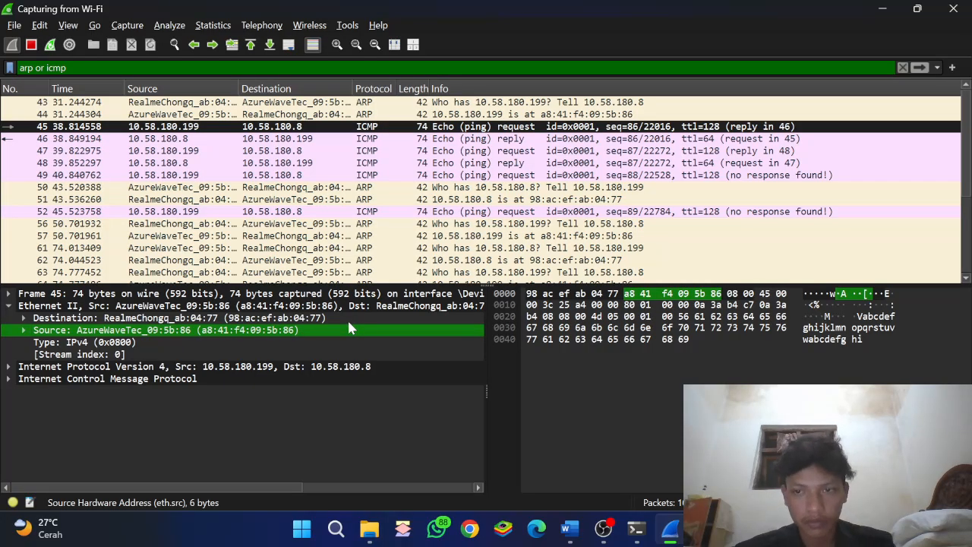
key(alt+Tab)
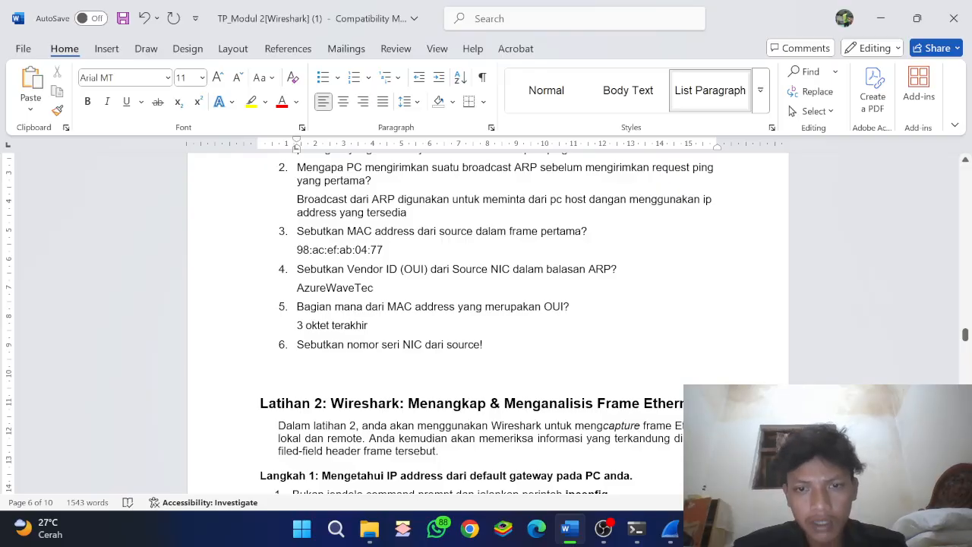
key(alt+Tab)
click(289, 328)
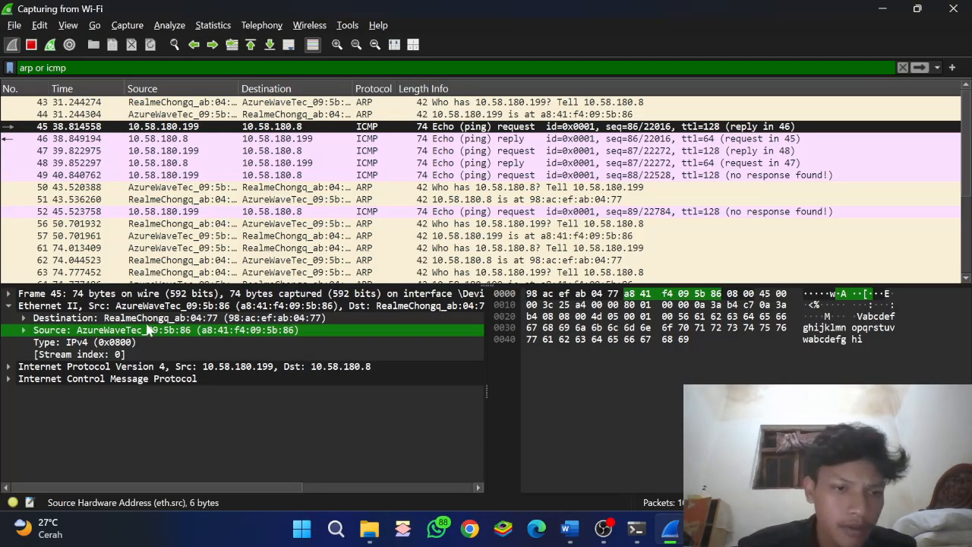
key(alt+Tab)
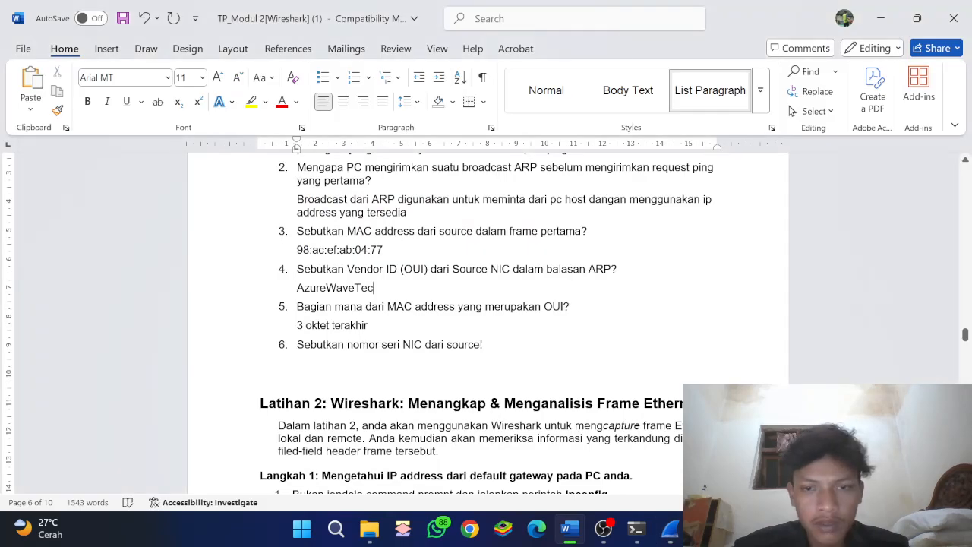
key(alt+Tab)
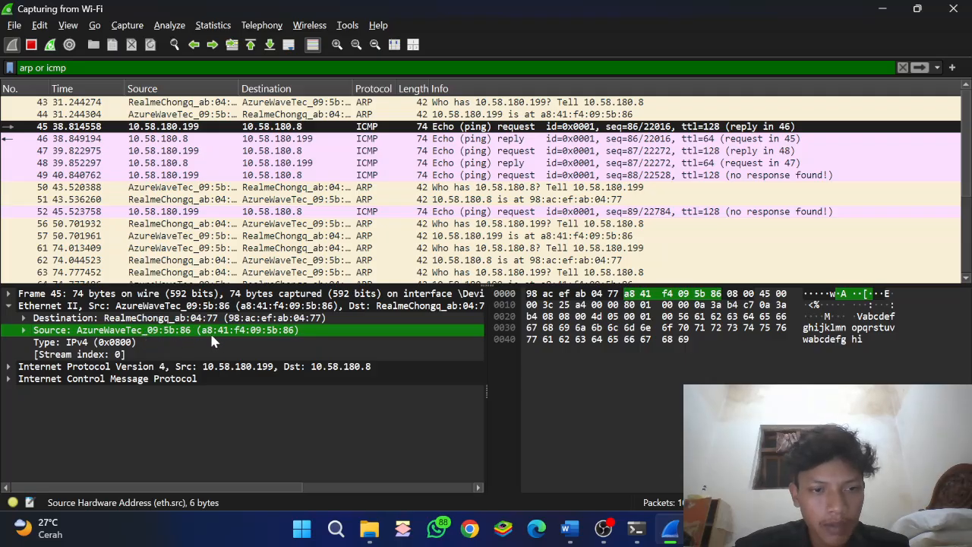
right_click(251, 335)
mouse_move(350, 215)
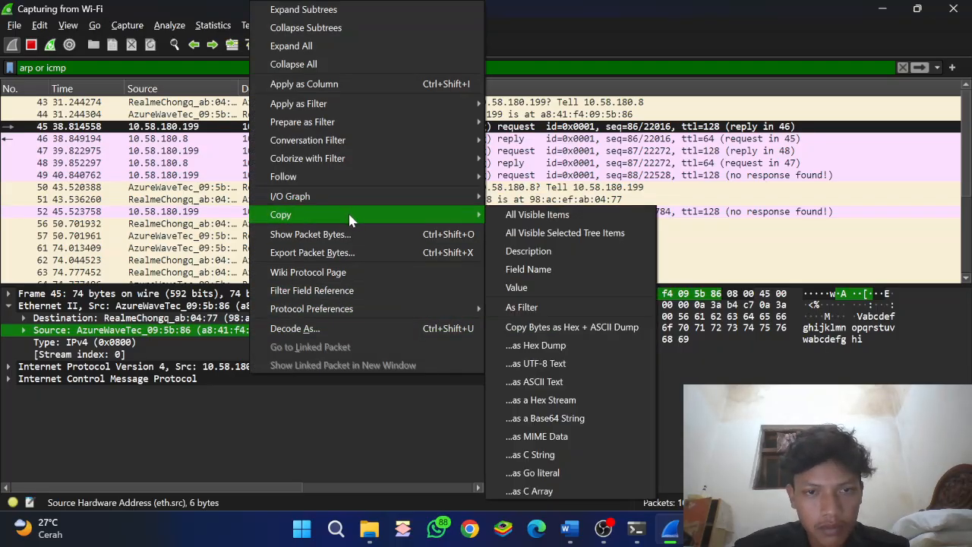
click(593, 288)
key(alt+Tab)
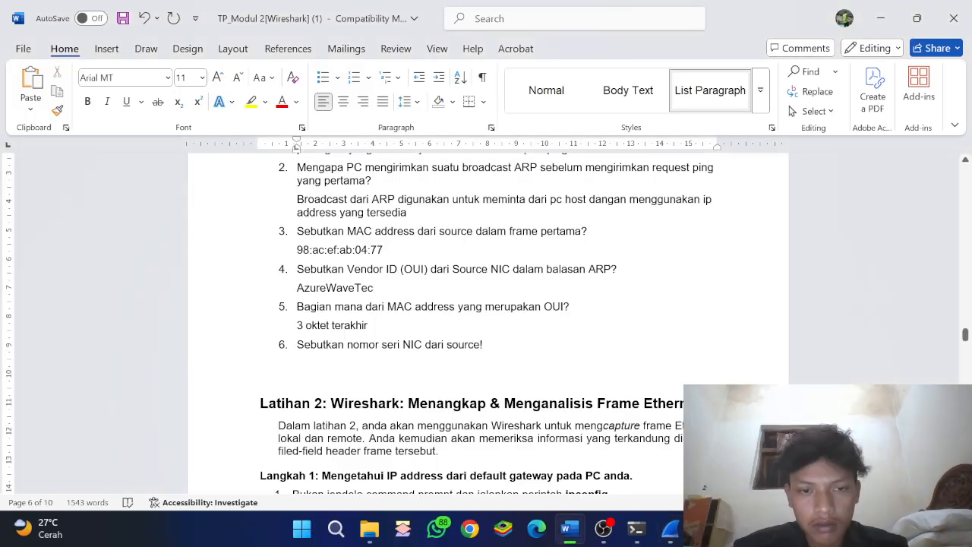
key(ctrl+v)
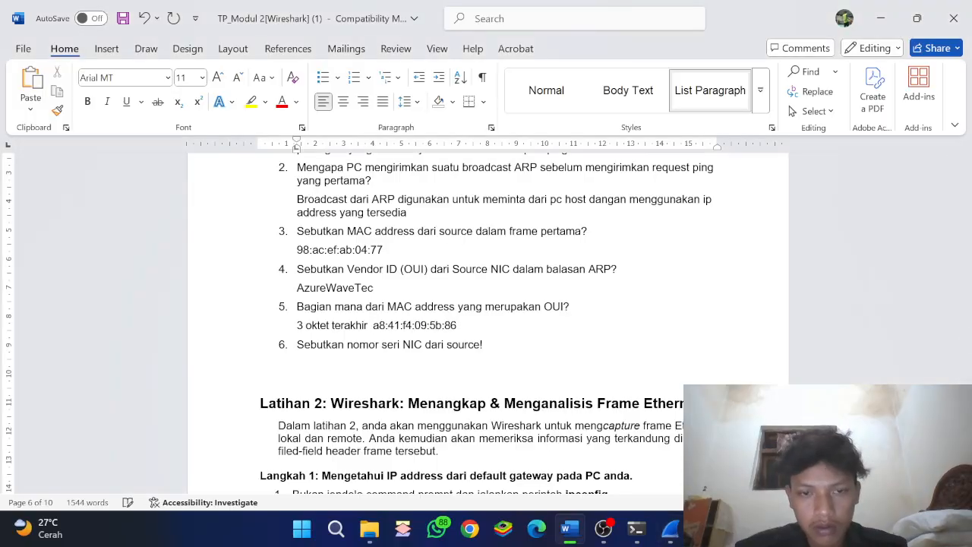
Delete the first three octets of the pasted MAC address in question 5's answer, keeping only 09:5b:86.
key(BackSpace)
key(BackSpace)
key(BackSpace)
key(BackSpace)
key(BackSpace)
key(BackSpace)
key(BackSpace)
key(BackSpace)
key(BackSpace)
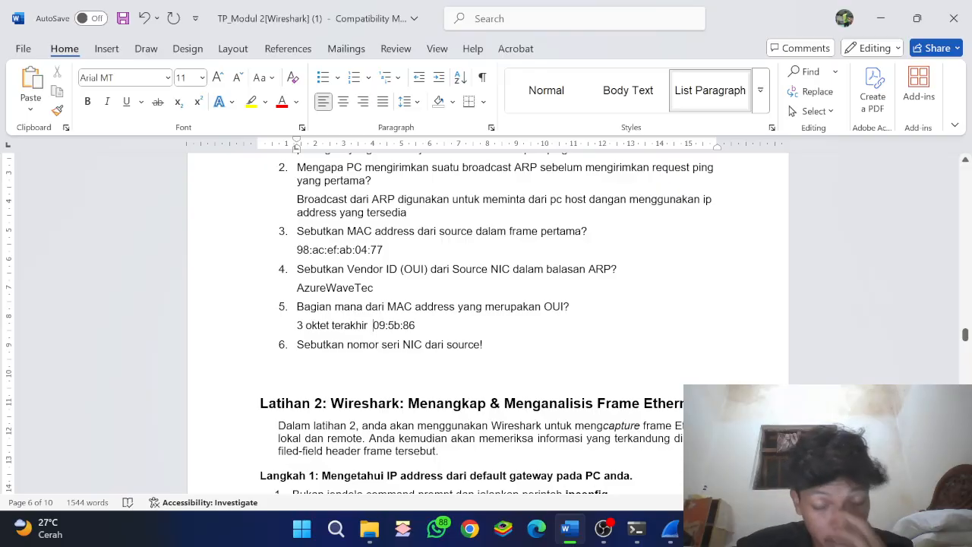
Examine the Destination and Source fields of frame 45's Ethernet II header in Wireshark for question 6 on the NIC serial number.
scroll(386, 316, down, 4)
scroll(386, 316, up, 3)
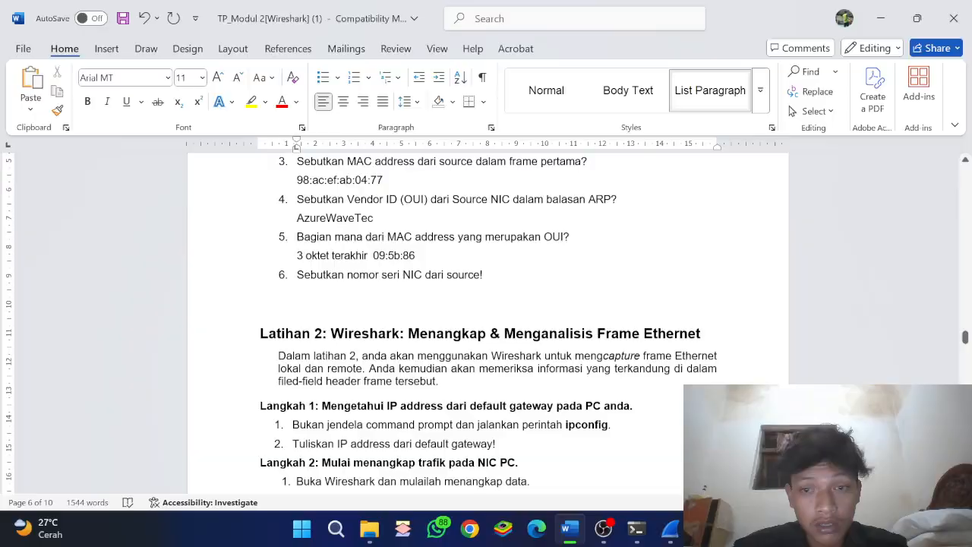
key(alt+Tab)
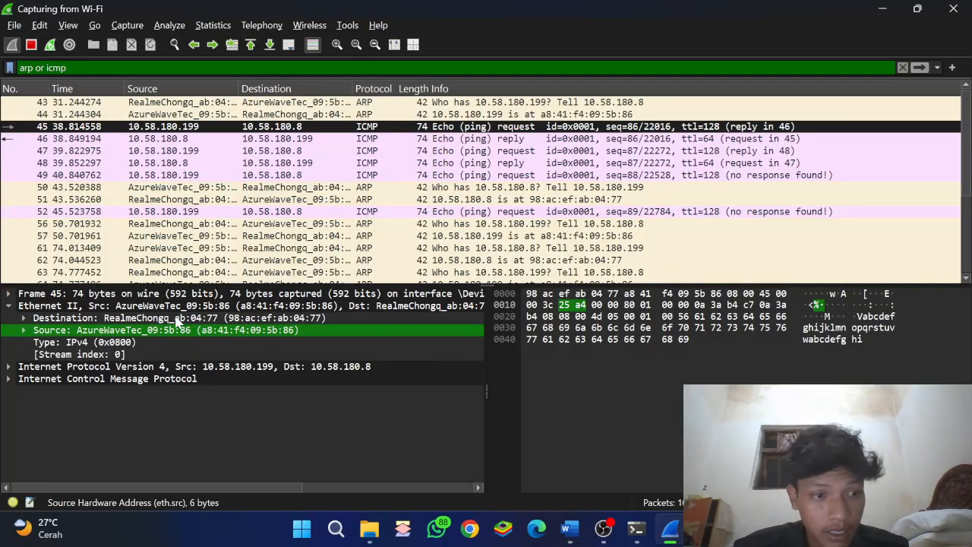
click(276, 320)
click(270, 331)
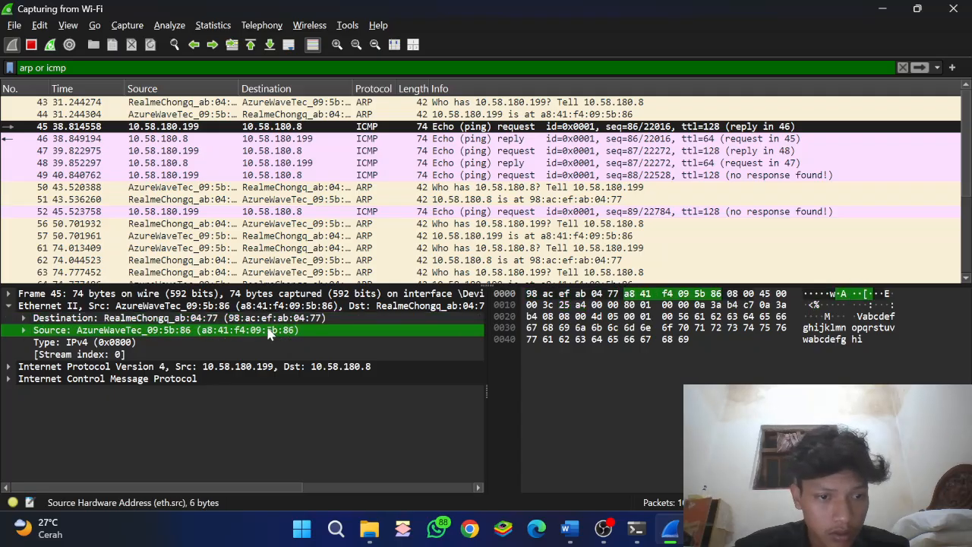
right_click(266, 330)
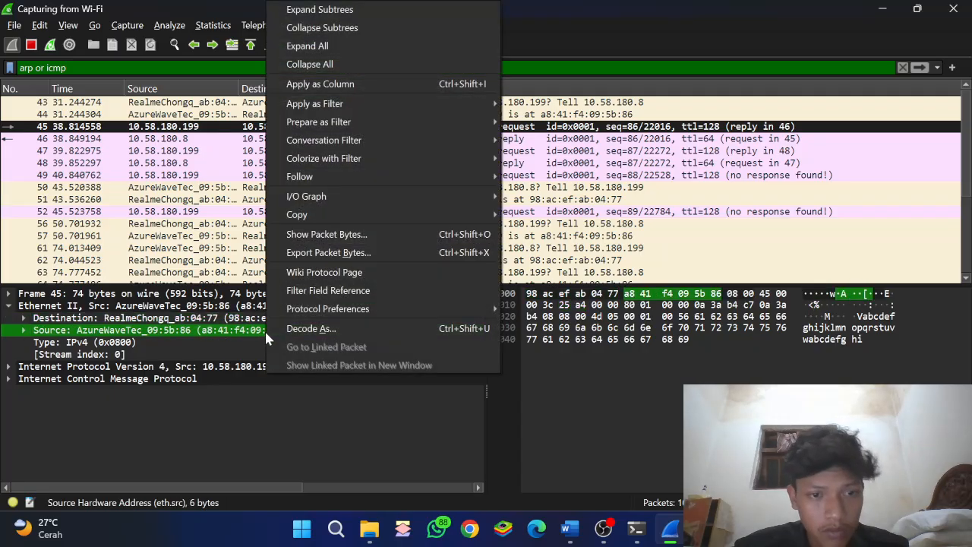
key(Escape)
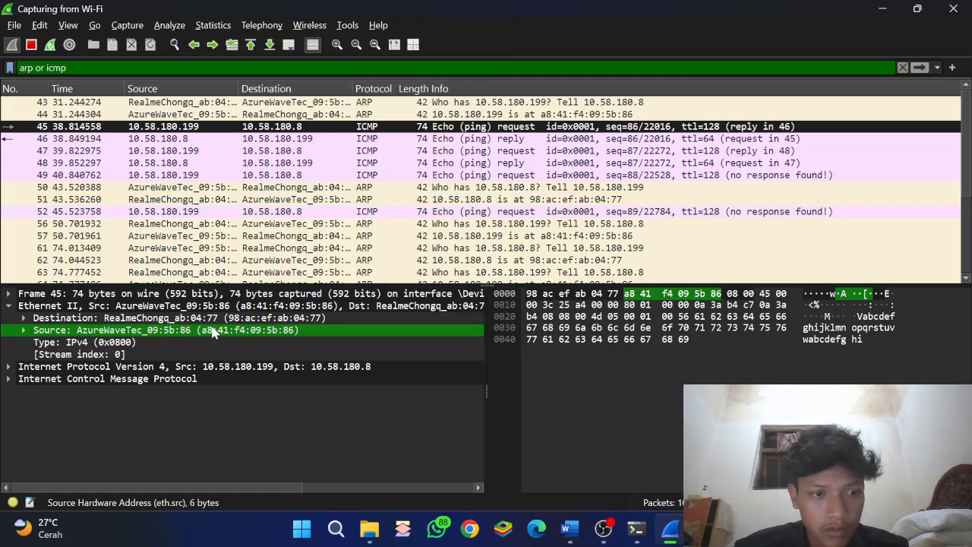
Copy the value of frame 45's Source field and paste a8:41:f4:09:5b:86 as the answer to question 6 in the Word document.
key(alt+Tab)
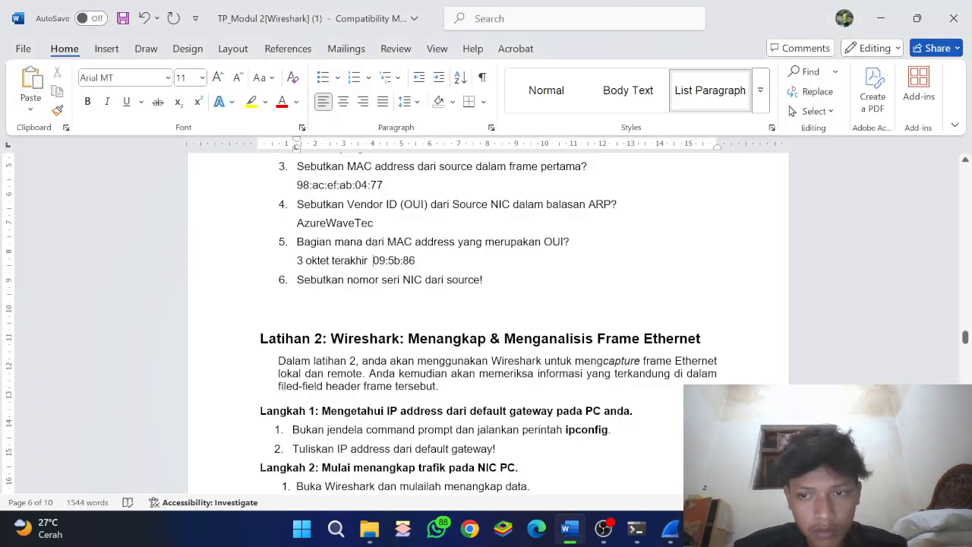
key(alt+Tab)
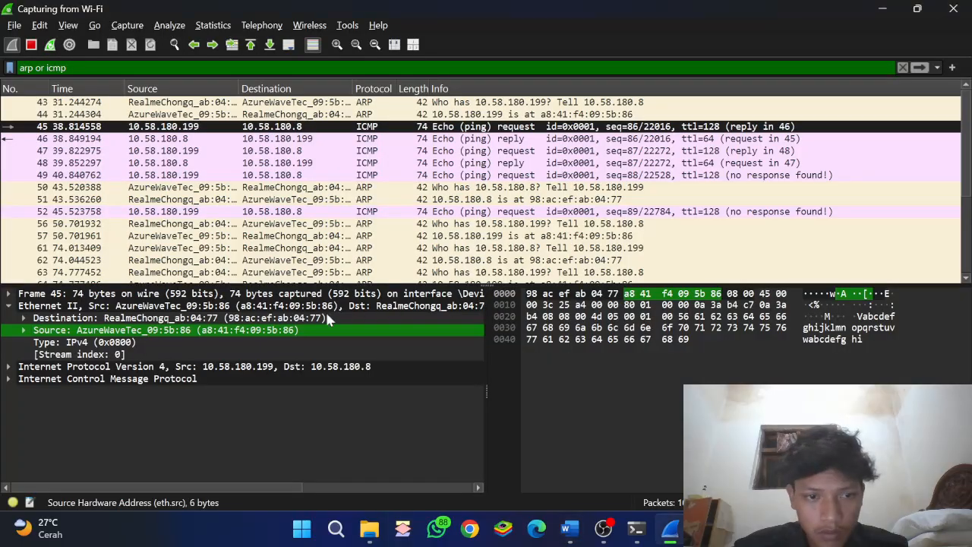
right_click(240, 335)
mouse_move(319, 214)
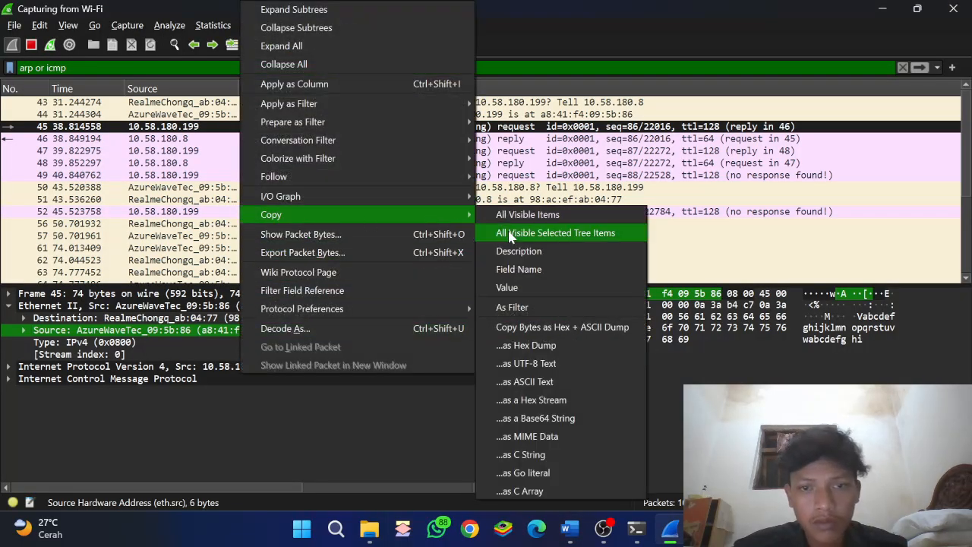
click(524, 295)
key(alt+Tab)
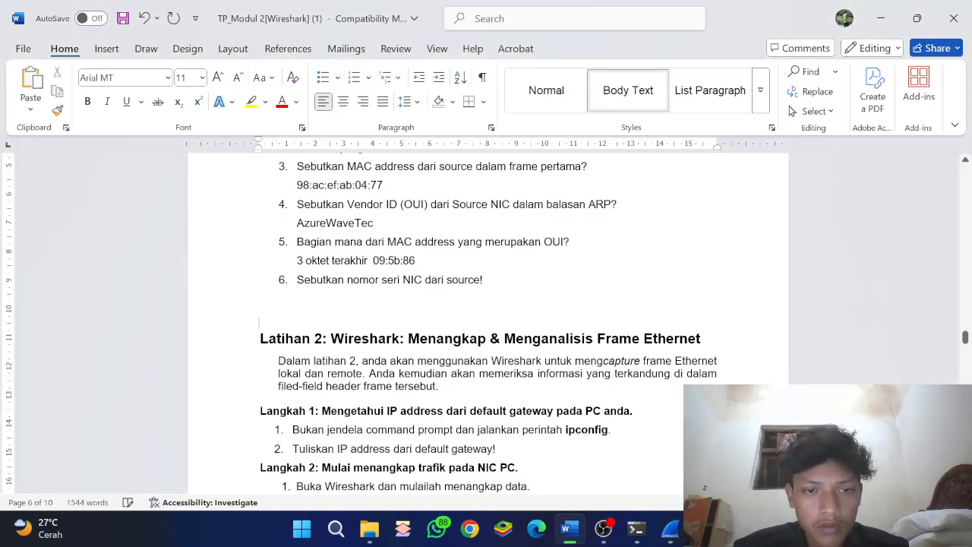
key(ctrl+v)
Read the Latihan 2 instructions from Langkah 1 to Langkah 6 on capturing, filtering ICMP traffic and pinging the default gateway.
scroll(486, 320, down, 3)
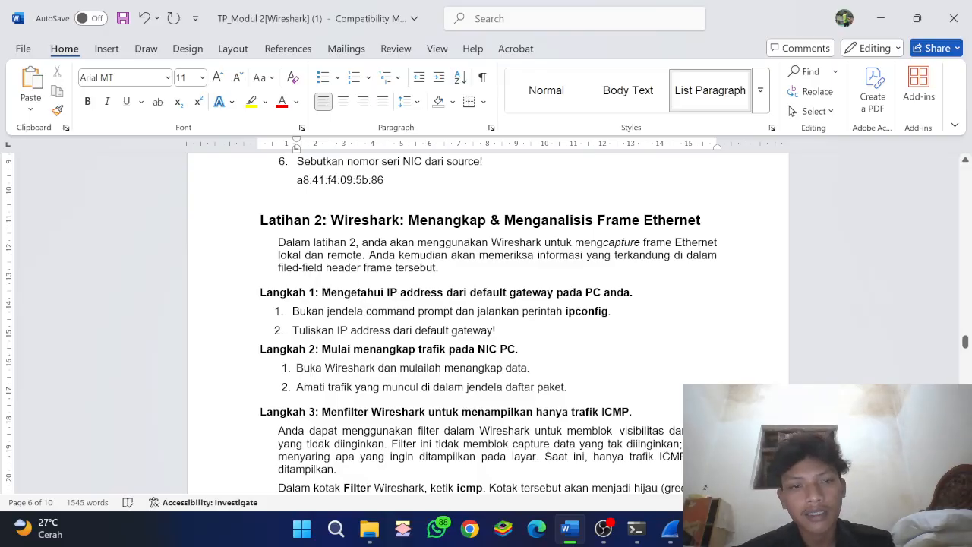
scroll(486, 319, down, 1)
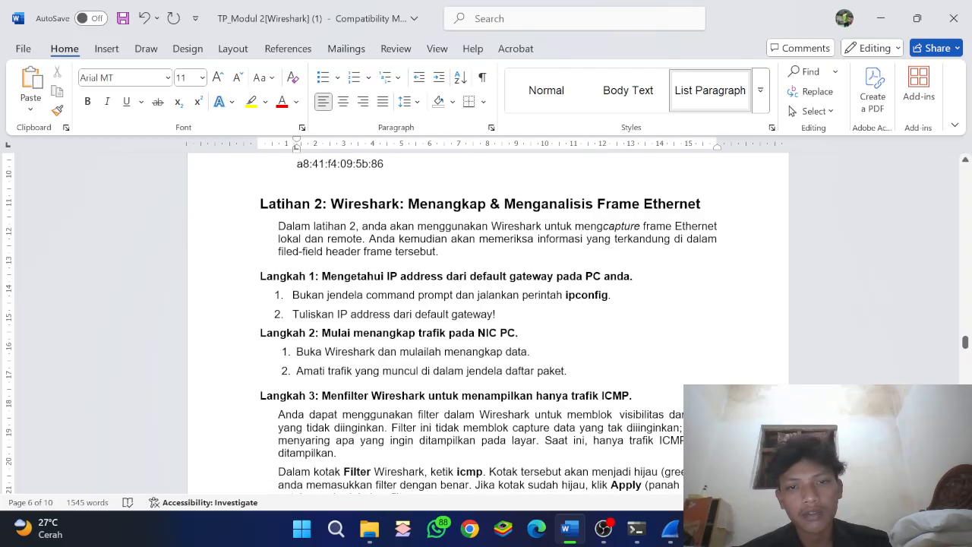
scroll(486, 319, down, 1)
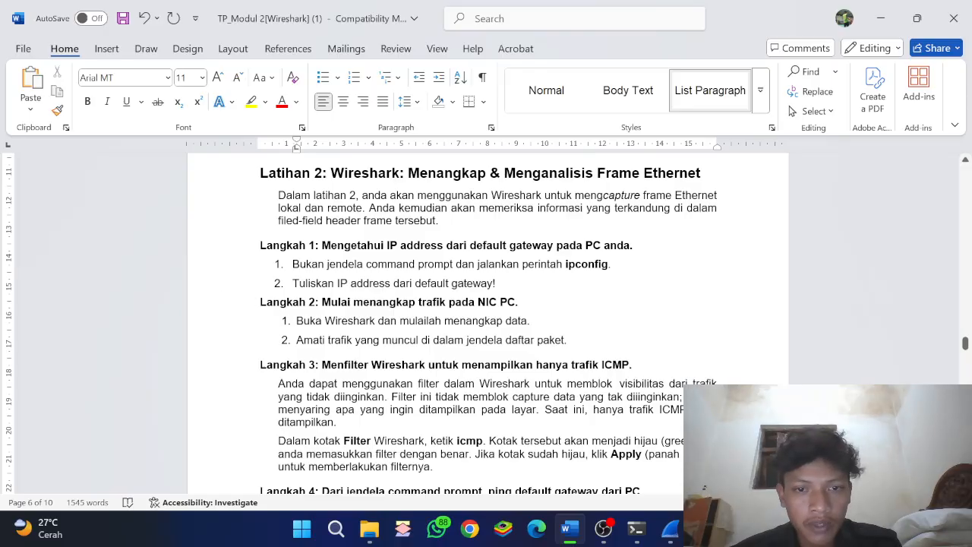
scroll(487, 323, down, 3)
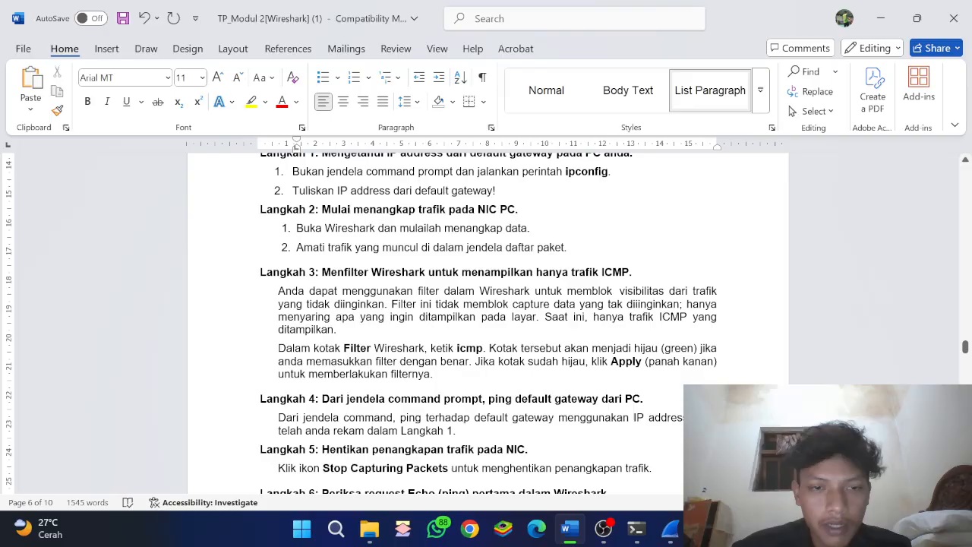
scroll(486, 319, down, 5)
scroll(487, 320, up, 1)
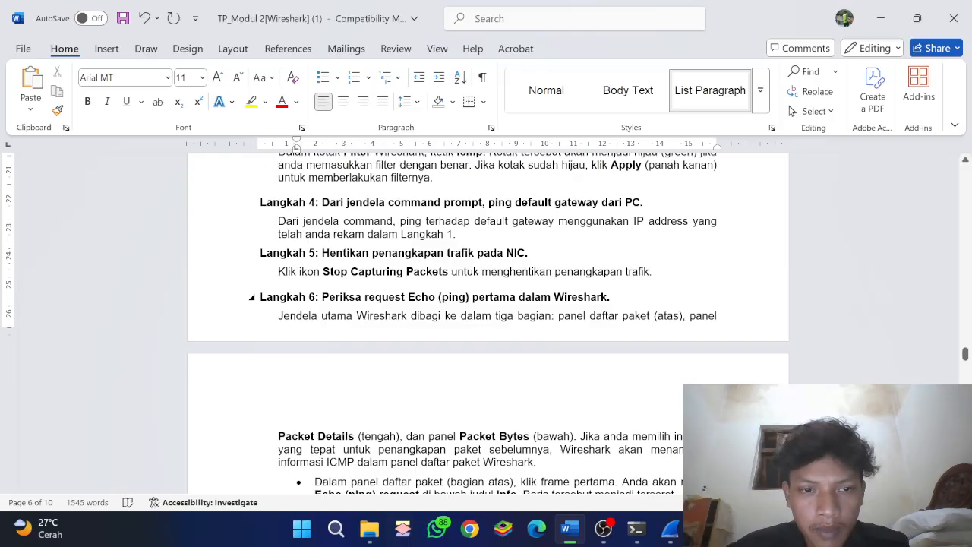
scroll(484, 352, down, 5)
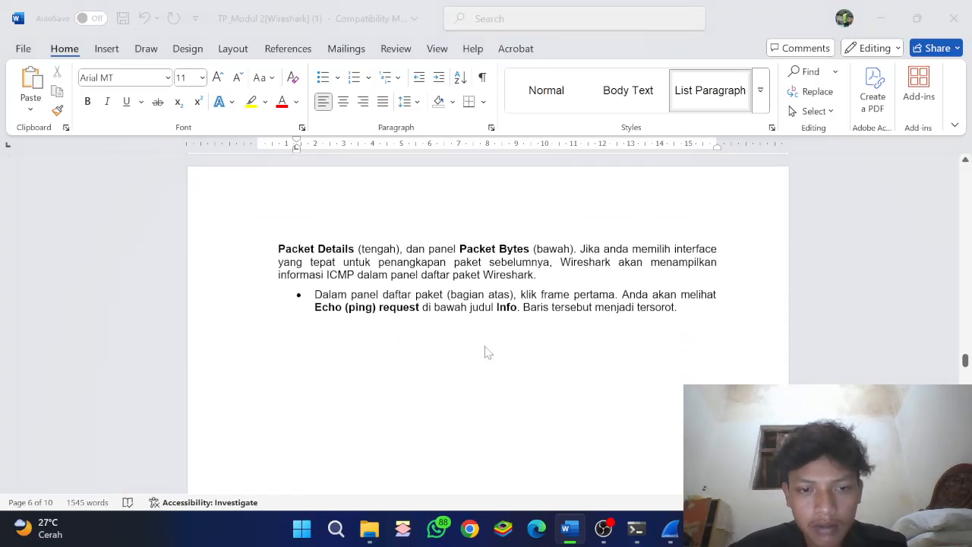
Switch to Wireshark and start a new live capture on Wi-Fi, continuing without saving the earlier packets.
key(alt+Tab)
click(31, 44)
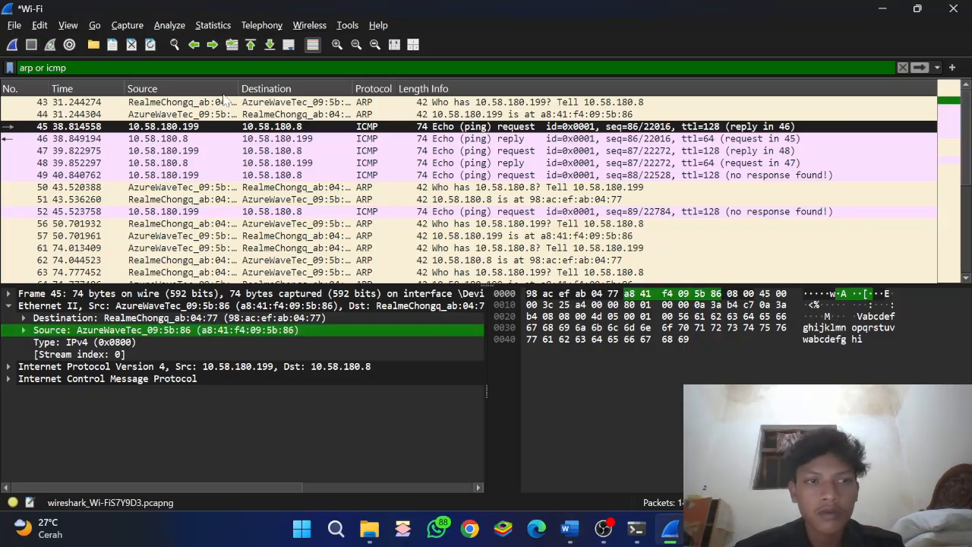
click(11, 44)
click(518, 276)
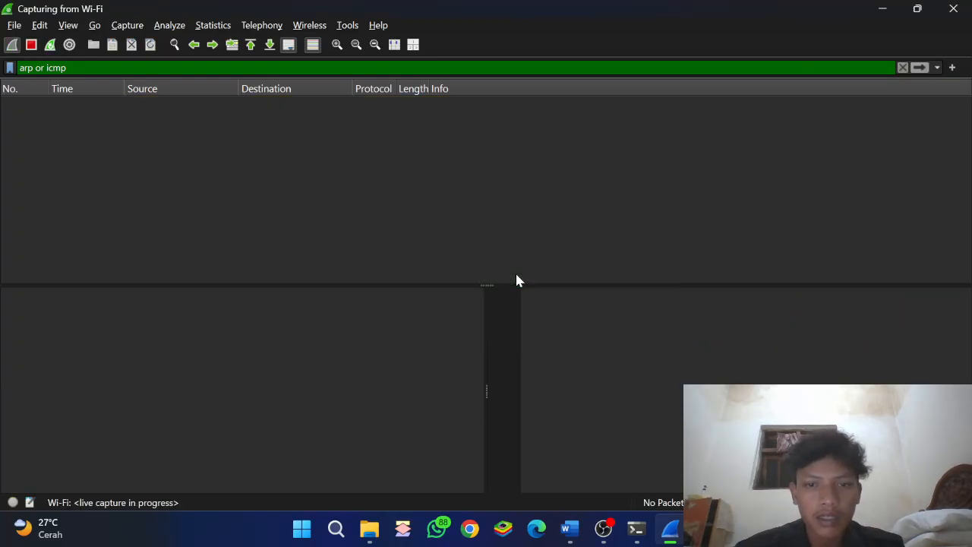
Switch to Word and reread Latihan 2's Langkah 1 to Langkah 6 on capturing, filtering ICMP and pinging the gateway.
key(alt+Tab)
scroll(486, 304, up, 2)
scroll(486, 304, up, 5)
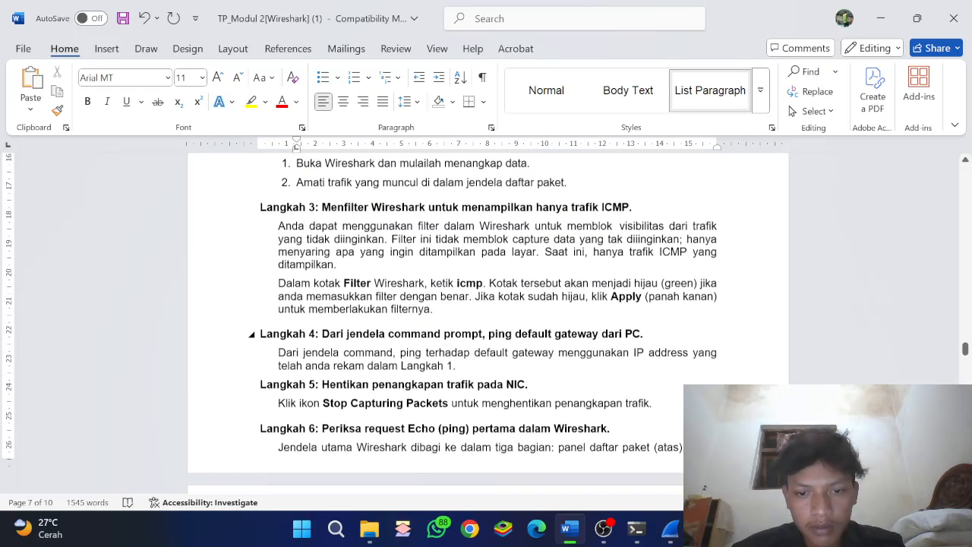
scroll(487, 304, up, 3)
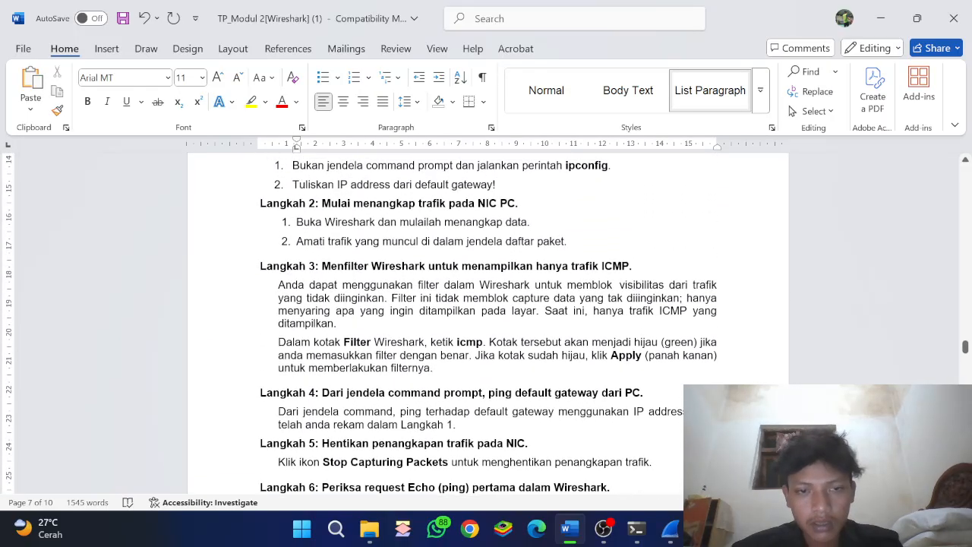
key(alt+Tab)
key(alt+Tab)
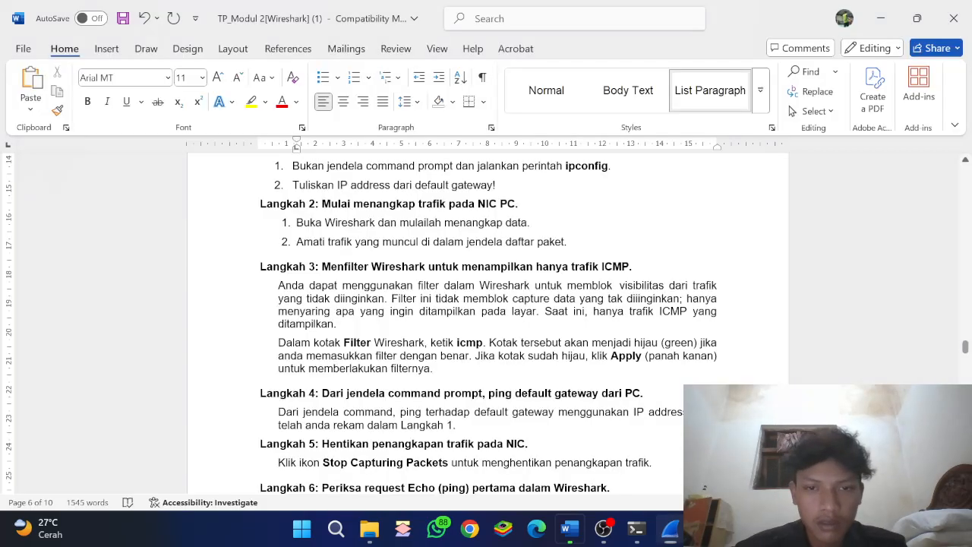
key(alt)
scroll(467, 330, down, 5)
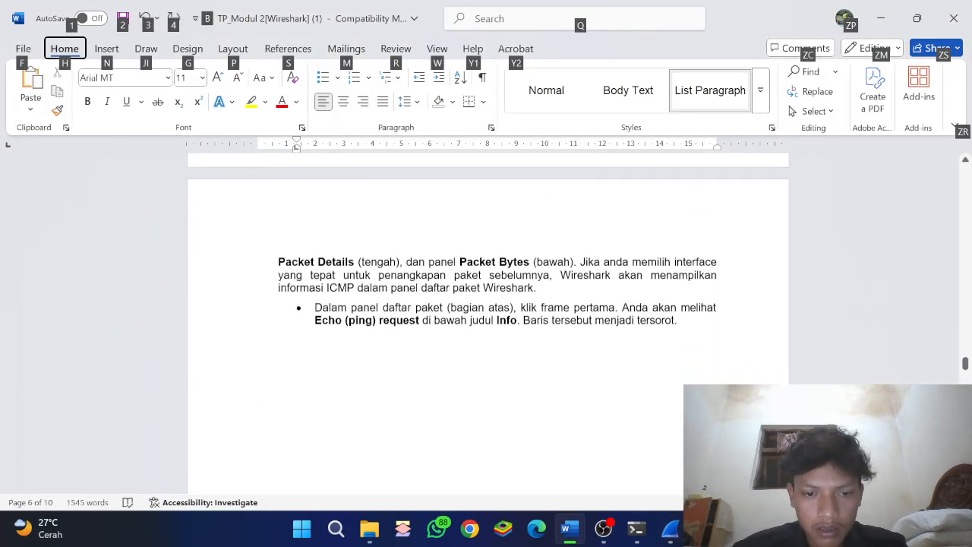
scroll(467, 325, up, 5)
click(467, 326)
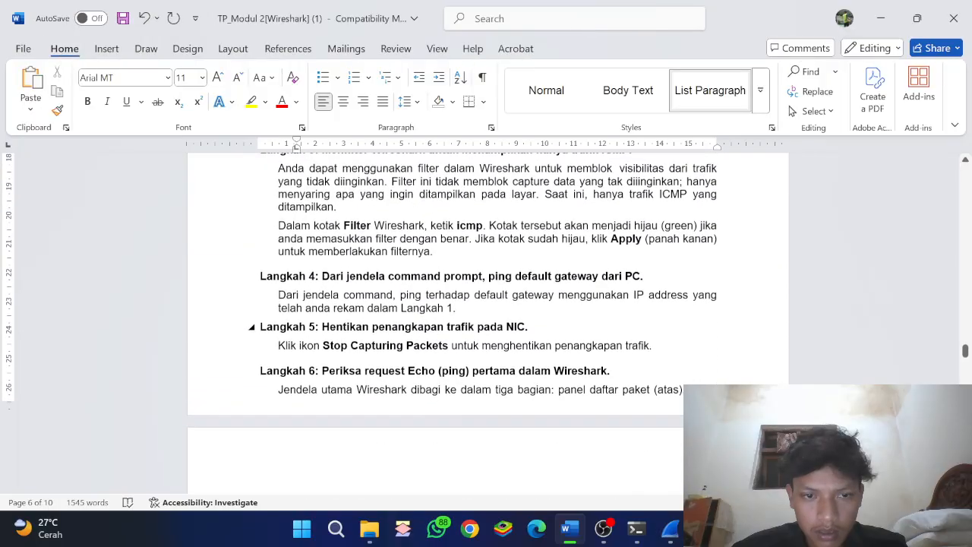
scroll(467, 325, up, 3)
scroll(467, 325, up, 1)
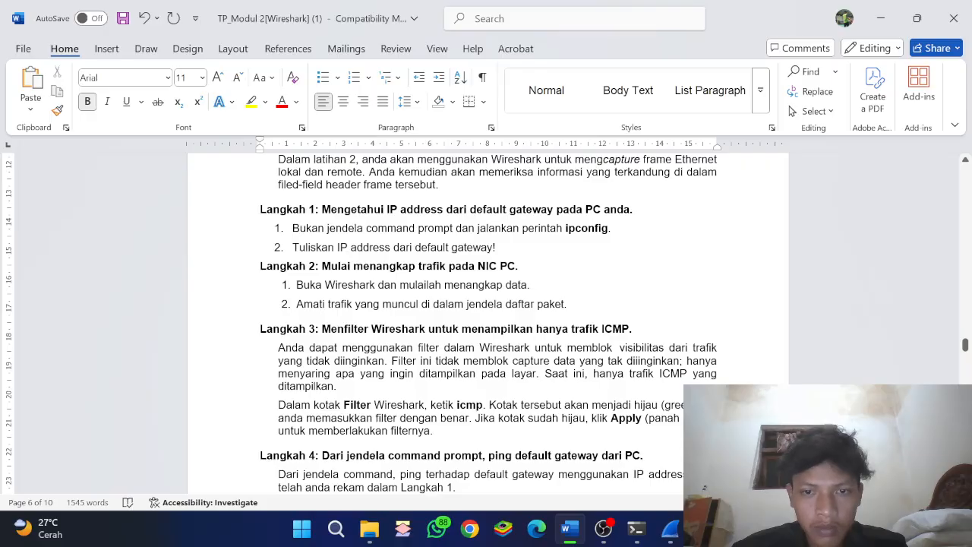
Switch to Wireshark and apply the display filter icmp to the running capture.
key(alt+Tab)
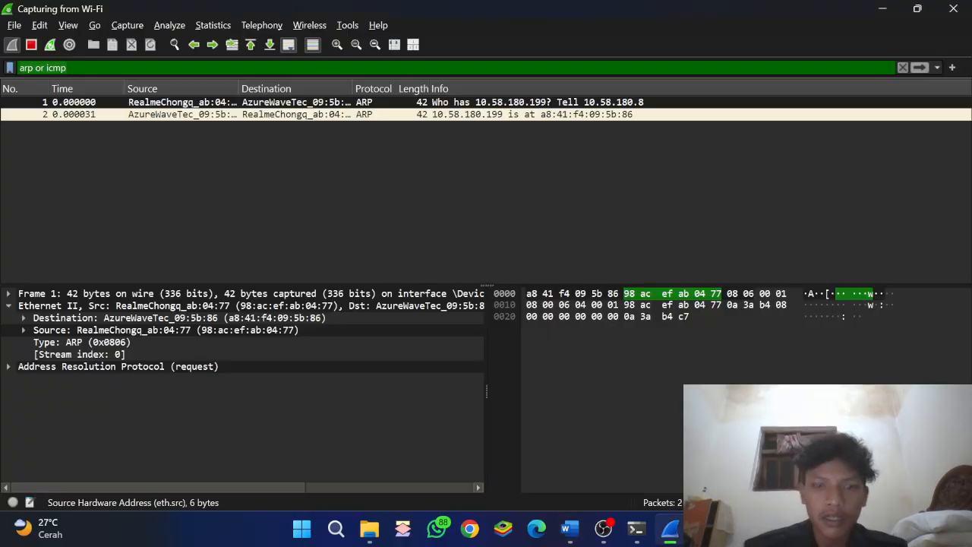
key(BackSpace)
text(icmp)
key(Return)
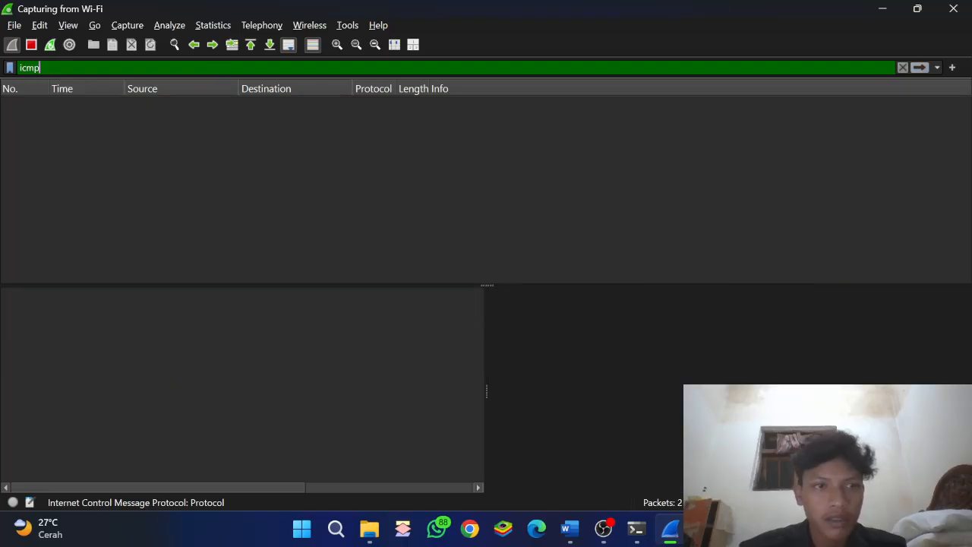
Switch to Command Prompt and repeat the ping to the default gateway at 10.58.180.8.
key(alt+Tab)
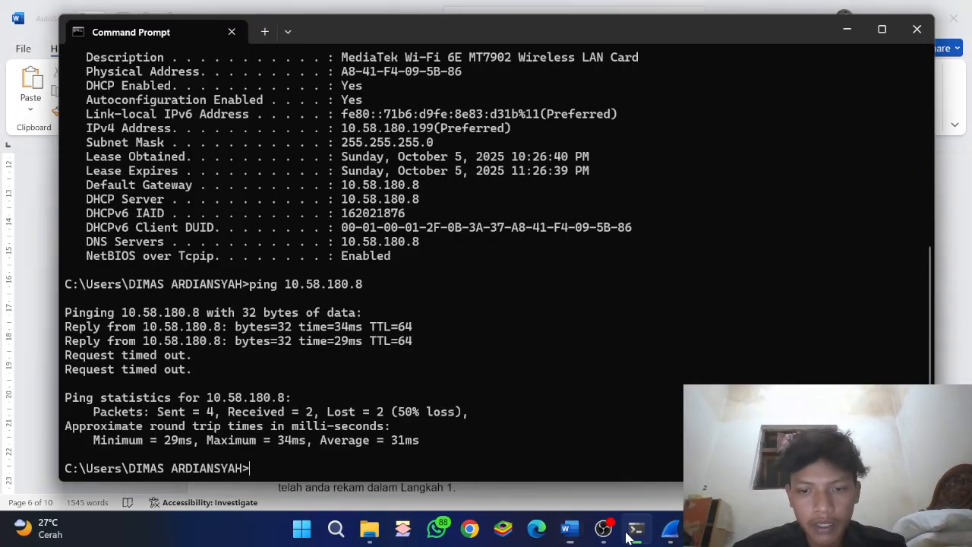
click(637, 530)
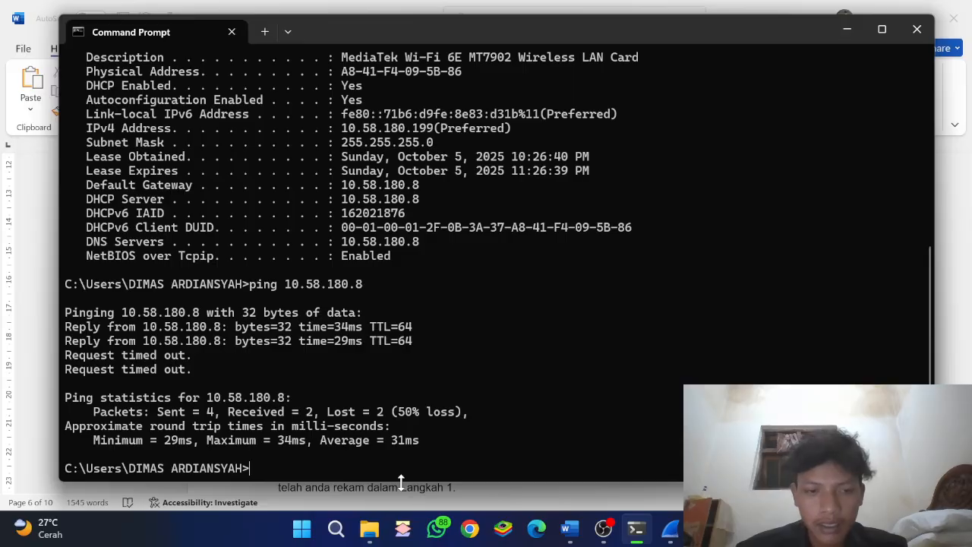
key(Up)
key(Return)
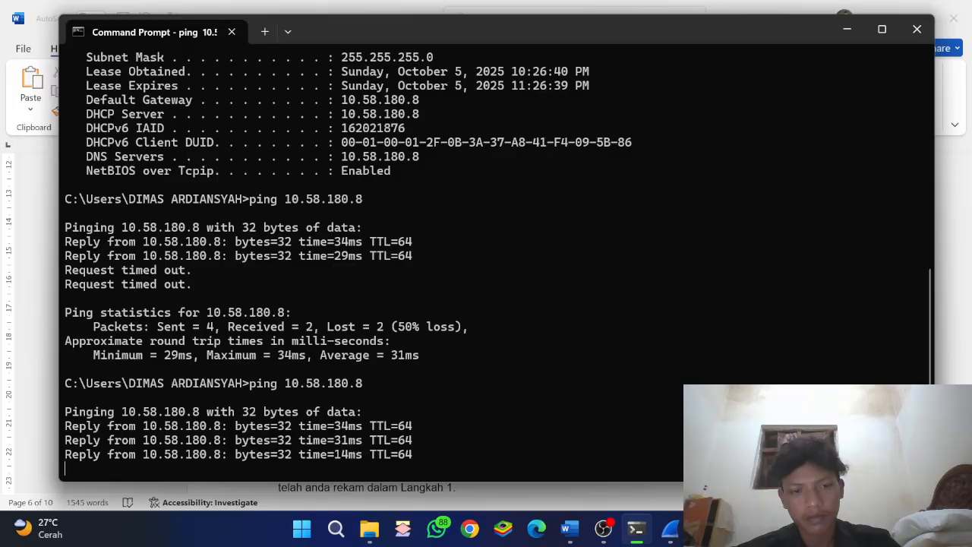
Return to Word and read the rest of Langkah 6 through to the Pertanyaan questions.
click(401, 483)
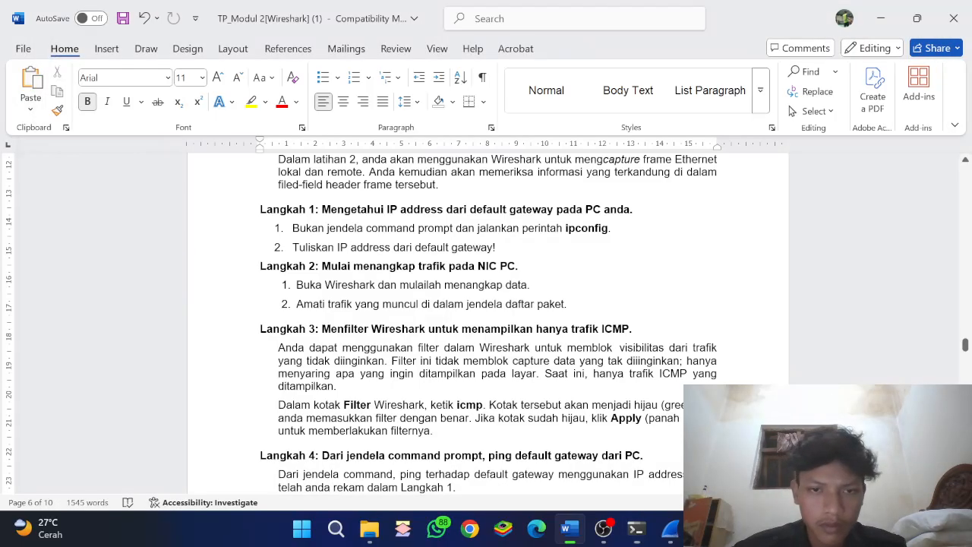
scroll(486, 323, down, 10)
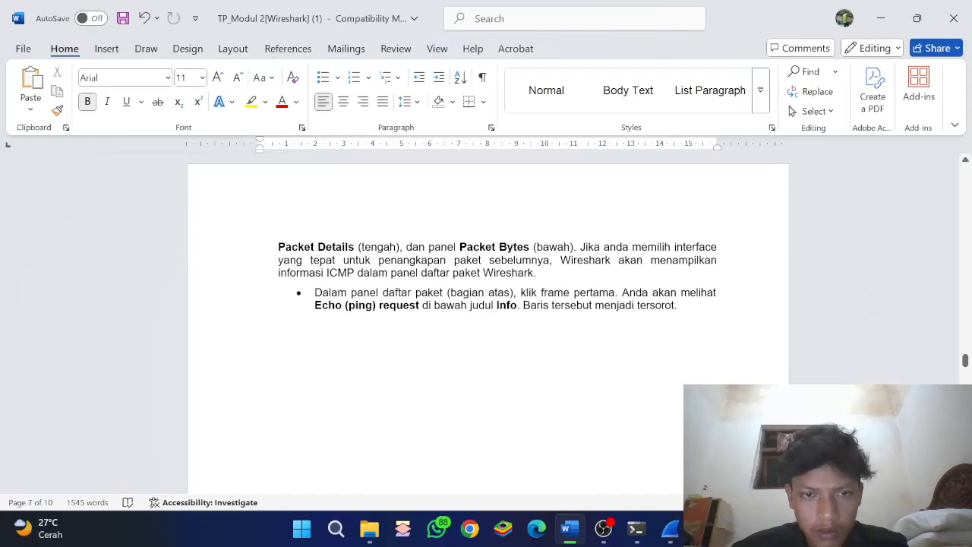
scroll(486, 323, down, 10)
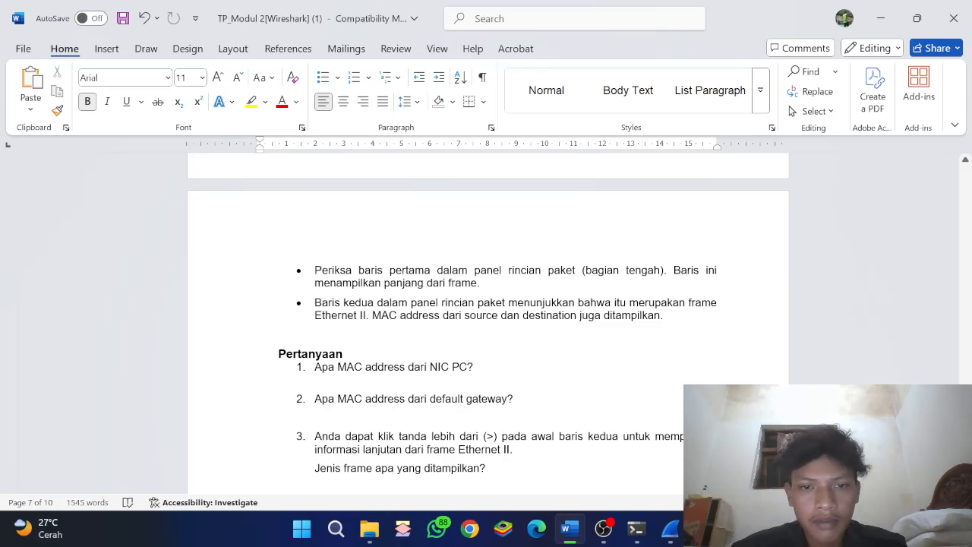
Switch to Wireshark, expand the Frame section of the first echo request, and inspect its Frame Length field.
key(alt+Tab)
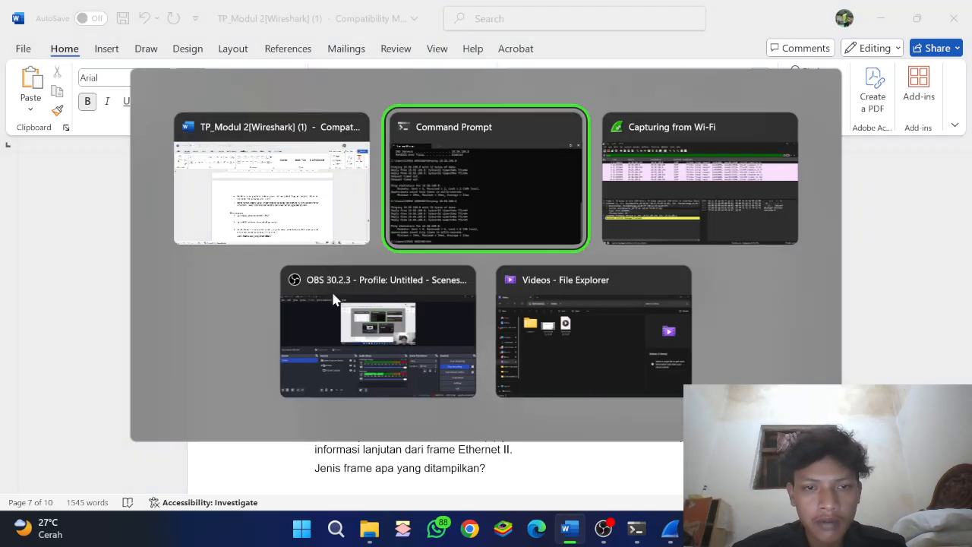
key(alt+Tab)
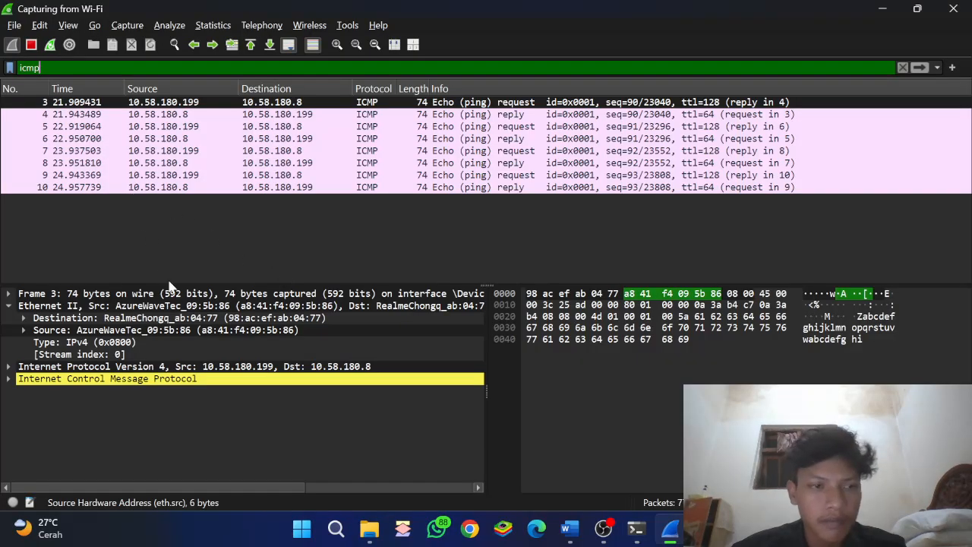
click(9, 293)
scroll(113, 384, down, 2)
scroll(113, 384, down, 1)
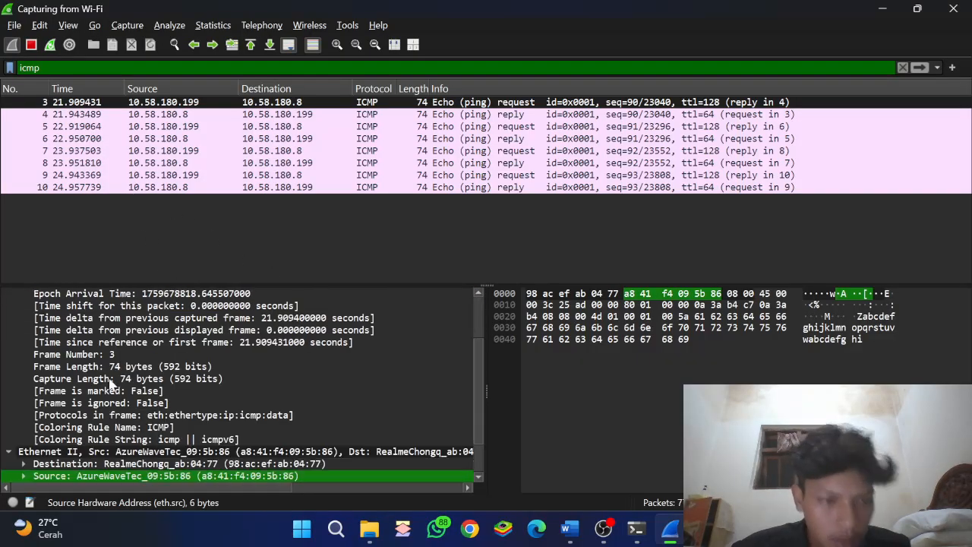
scroll(99, 395, up, 2)
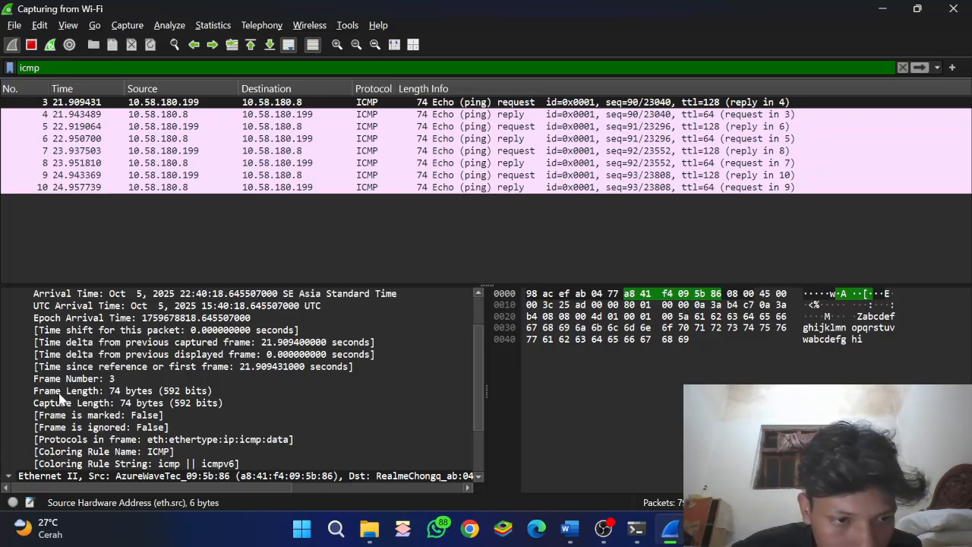
click(62, 393)
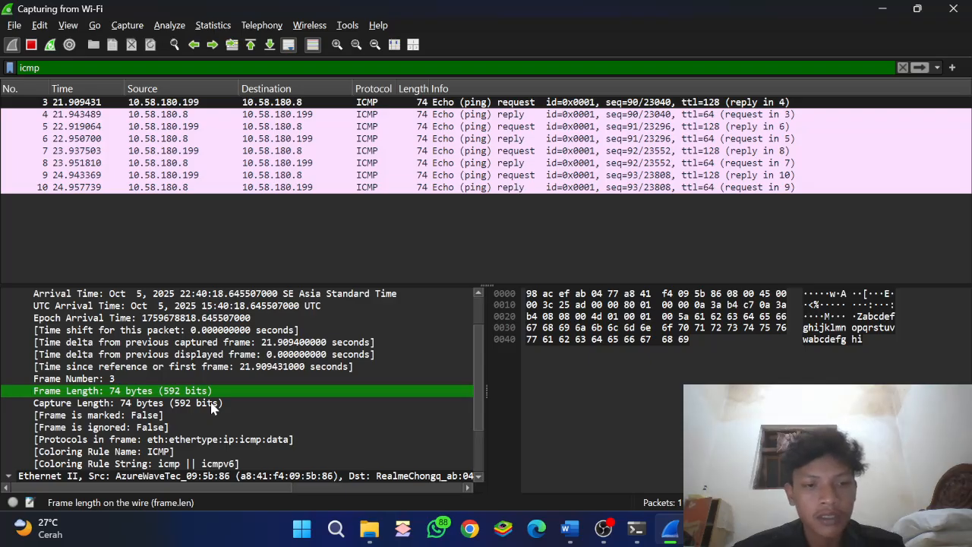
Return to Word and read the frame length and Ethernet II bullets and the Pertanyaan questions below them.
key(alt+Tab)
key(alt+Tab)
key(Tab)
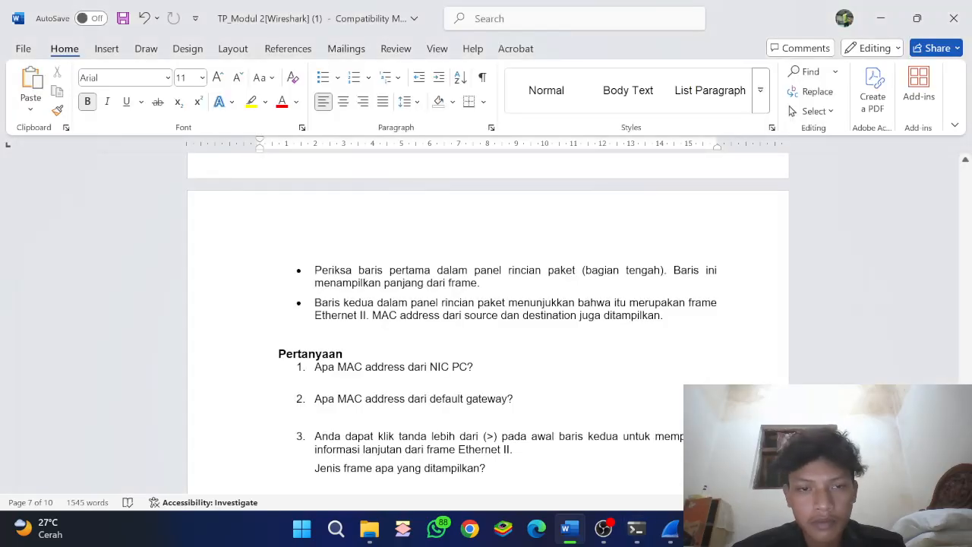
scroll(488, 334, down, 1)
scroll(488, 335, up, 1)
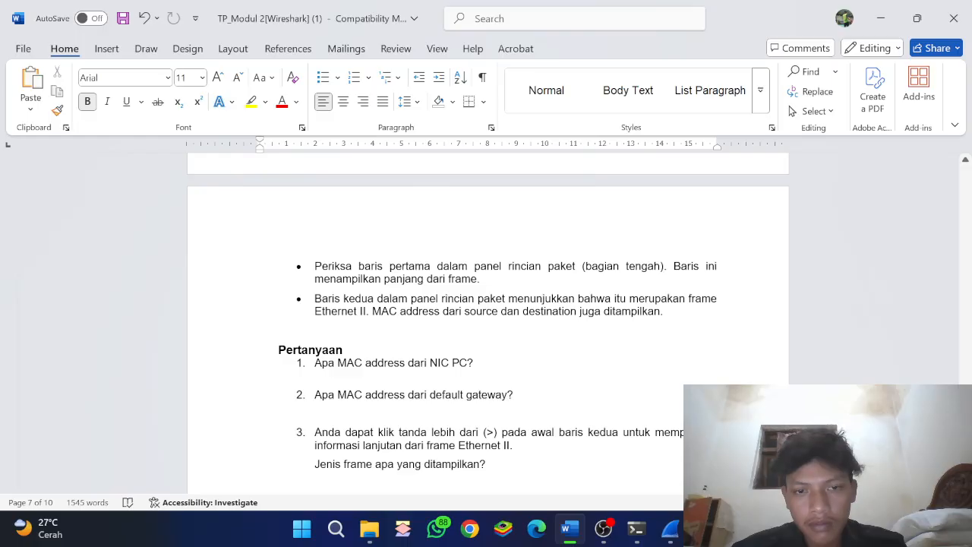
scroll(489, 331, down, 1)
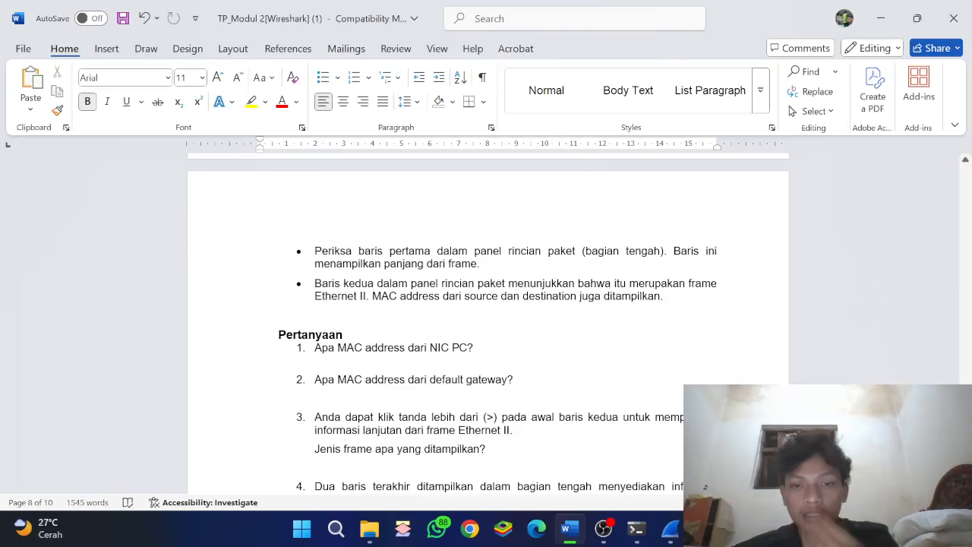
scroll(488, 331, down, 2)
Switch to Wireshark, collapse frame 3's Frame section and inspect the Destination field of its Ethernet II header.
key(alt+Tab)
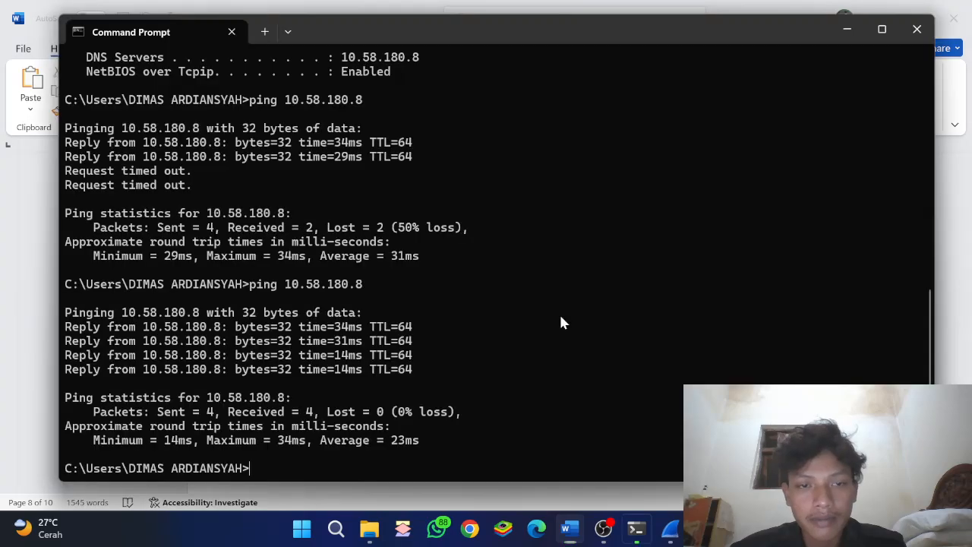
key(alt+Tab)
scroll(165, 335, down, 1)
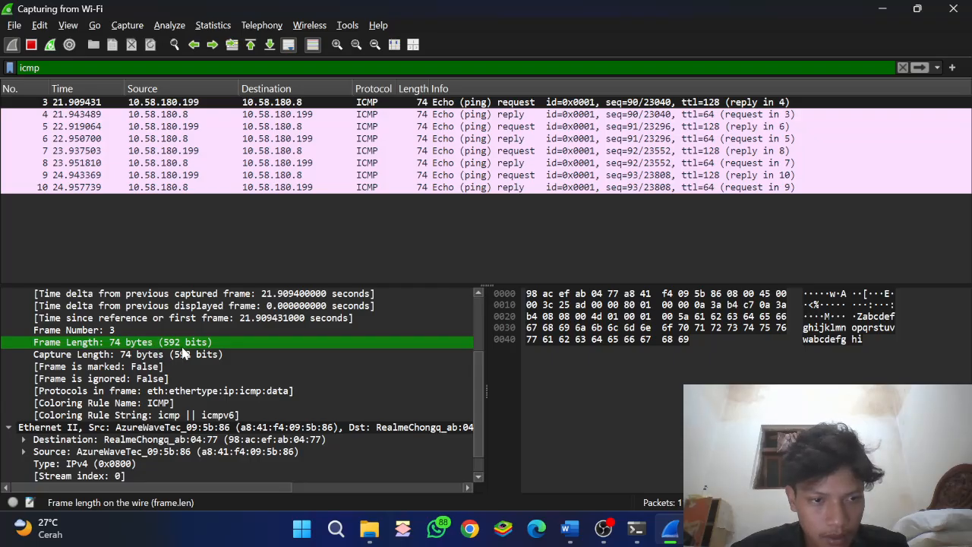
scroll(27, 338, up, 3)
click(10, 294)
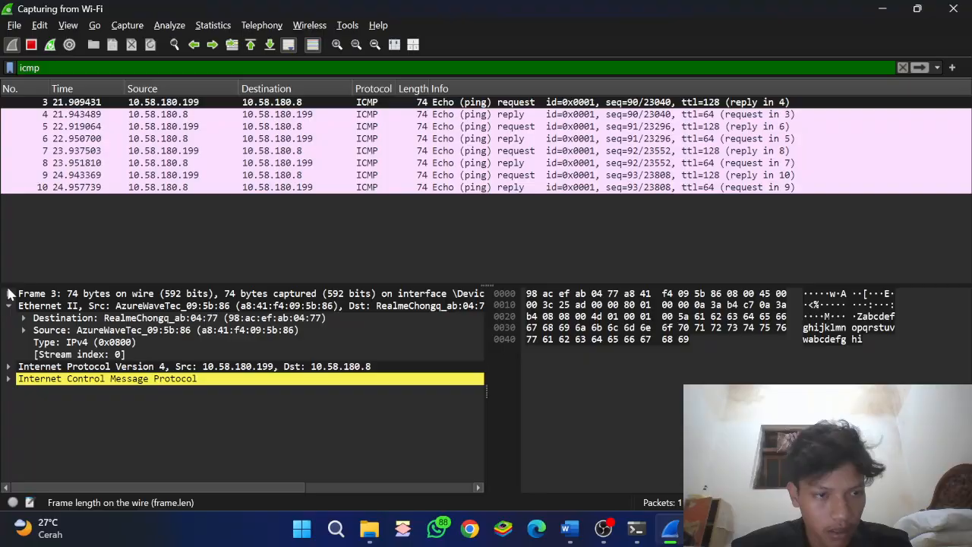
click(150, 318)
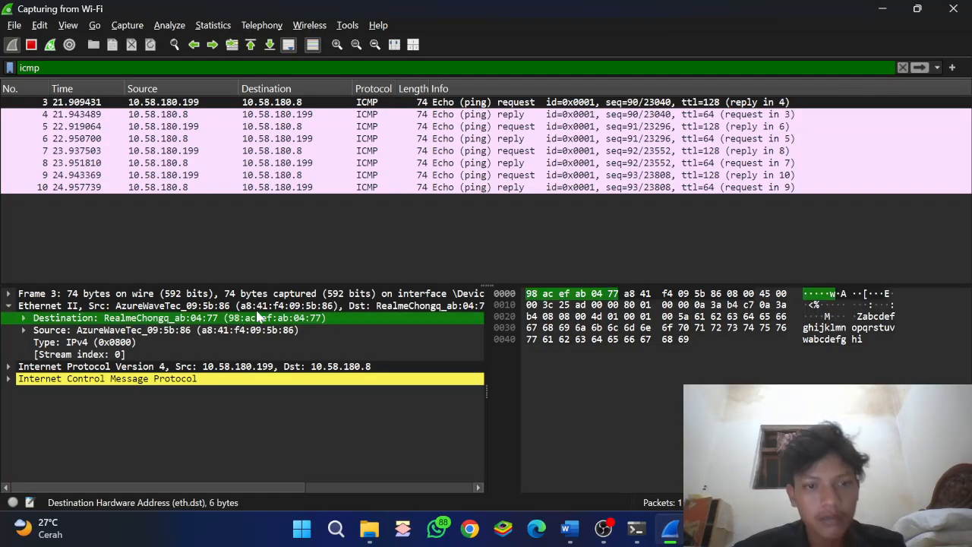
Return to Word and check the Pertanyaan questions on the MAC addresses, frame type and IP addresses.
key(alt+Tab)
key(alt+Tab)
scroll(457, 349, down, 1)
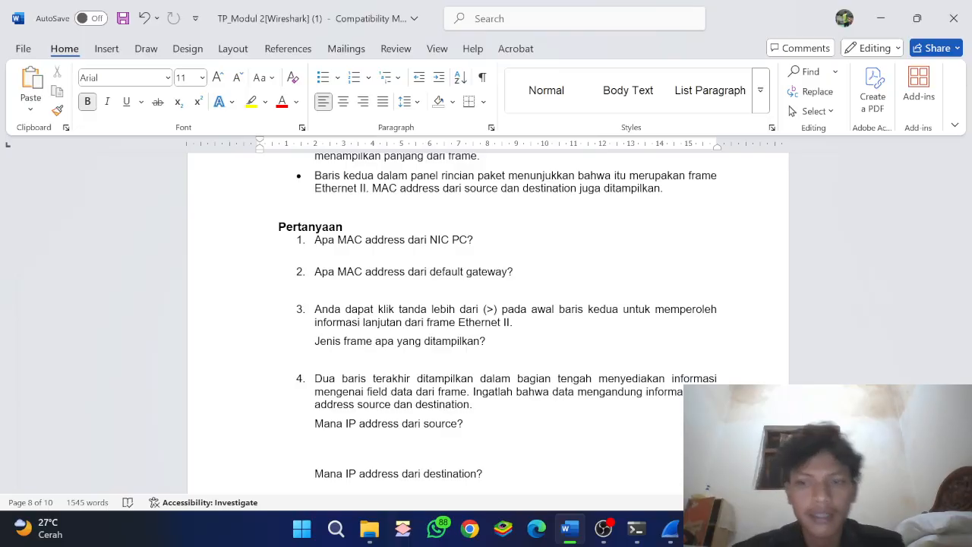
Switch to Wireshark and copy the value of the Source field in frame 3's Ethernet II header.
key(alt+Tab)
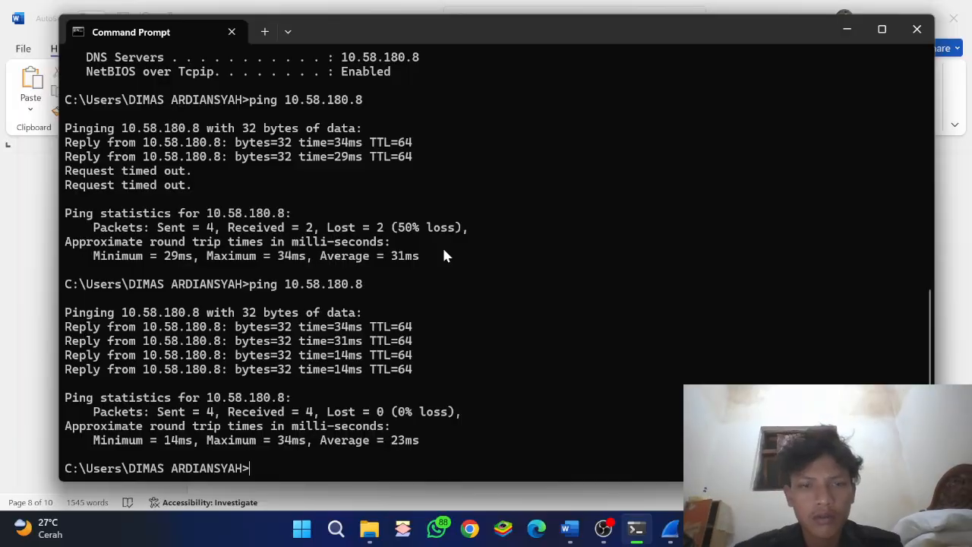
key(alt+Tab)
key(alt+Tab)
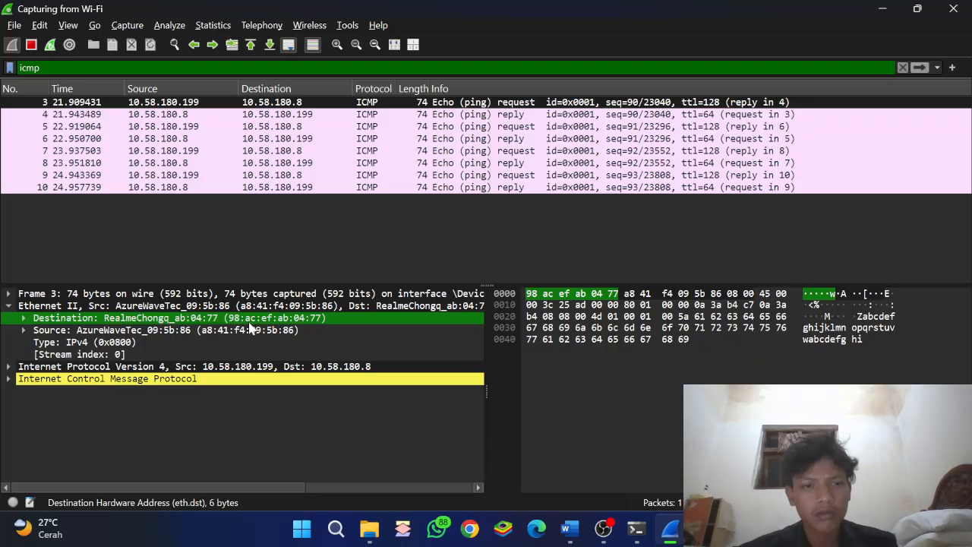
click(215, 331)
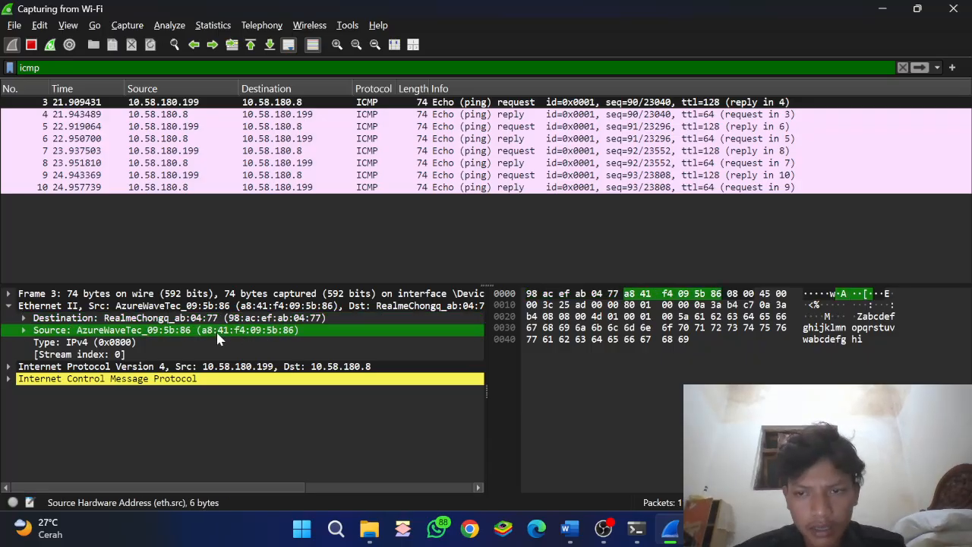
right_click(217, 339)
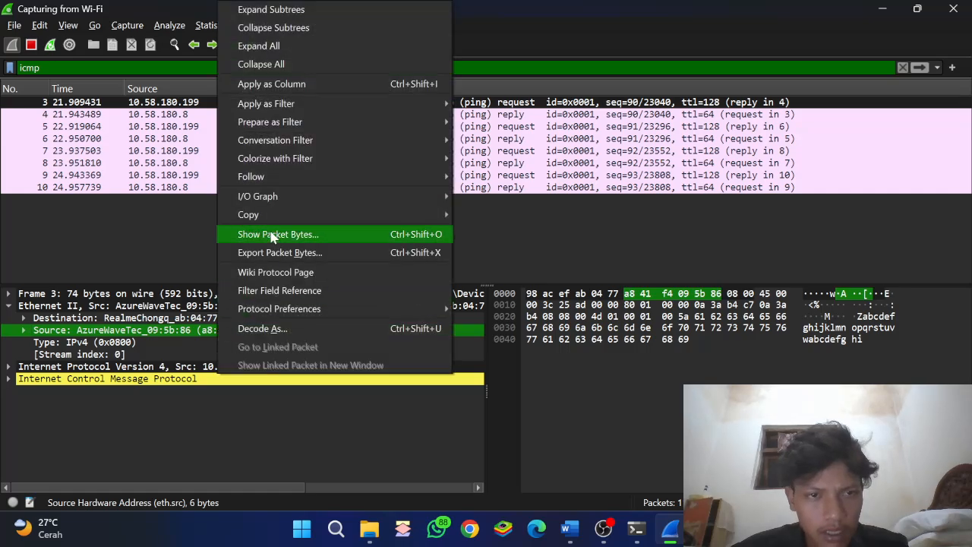
mouse_move(275, 221)
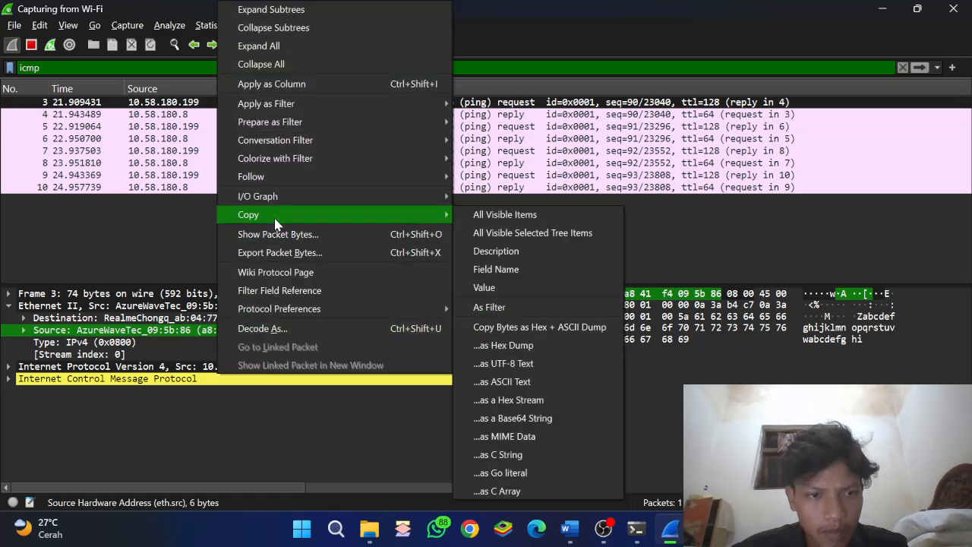
click(487, 287)
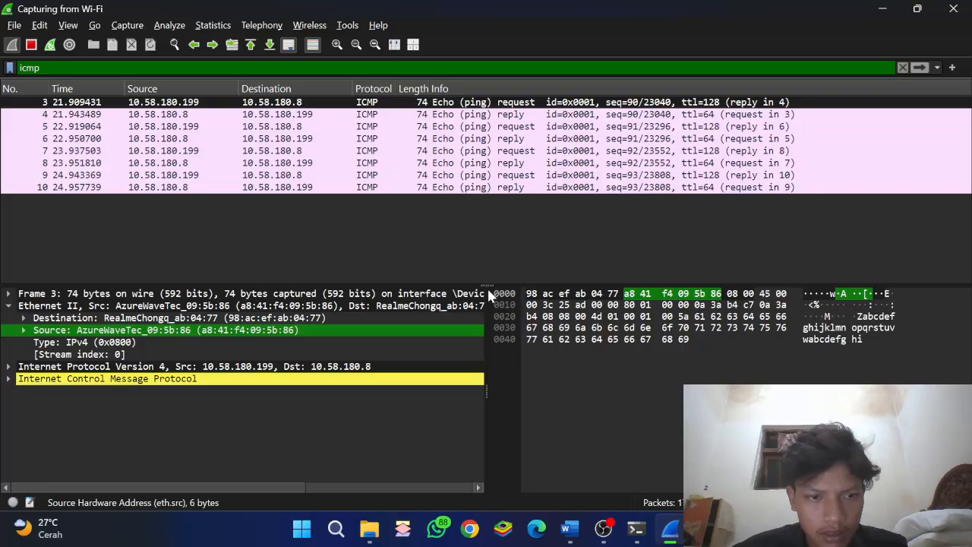
Switch to Word and paste the copied MAC address a8:41:f4:09:5b:86 under Pertanyaan question 1 on the PC's NIC.
key(alt+Tab)
key(alt+Tab)
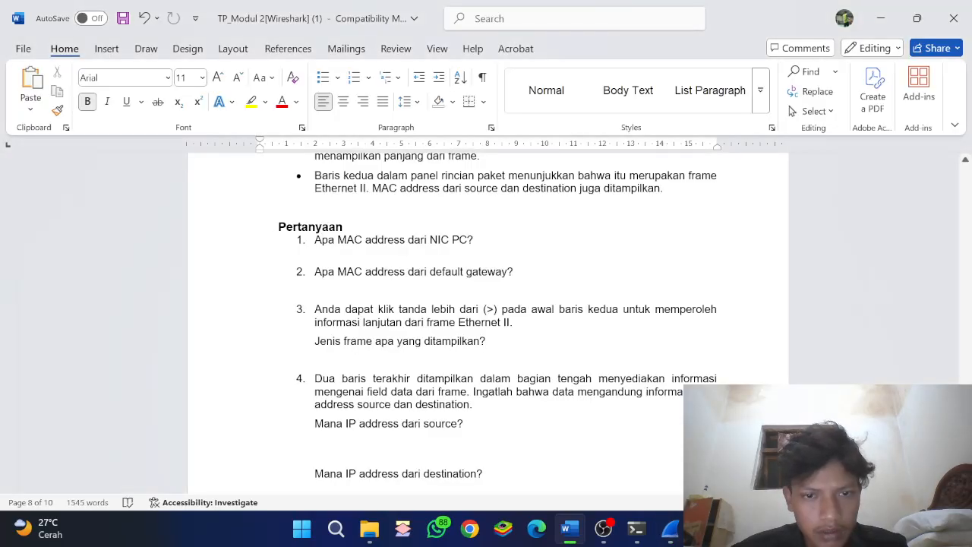
click(408, 251)
text(a8:41:f4:09:5b:86)
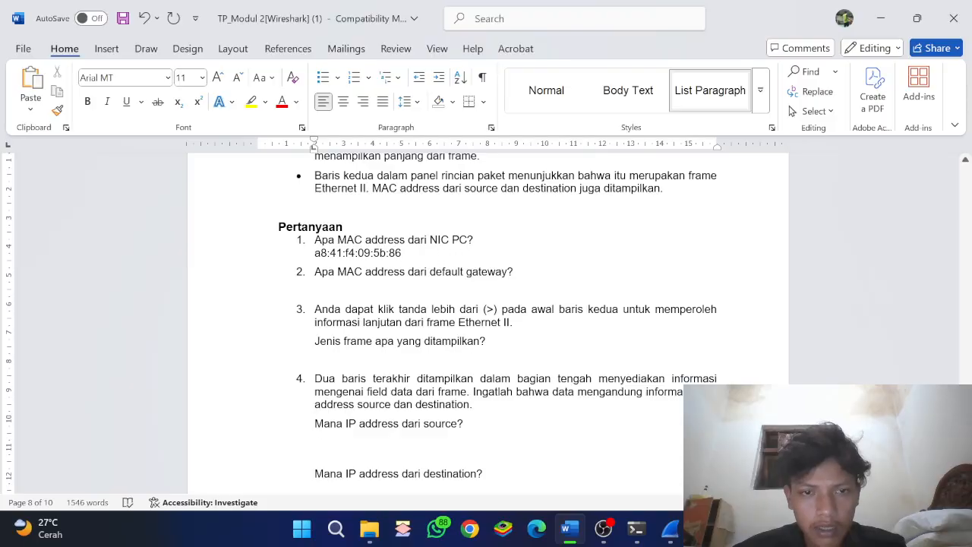
Check Pertanyaan question 2 on the default gateway's MAC address against the Destination field of frame 3's Ethernet II header in Wireshark.
click(514, 272)
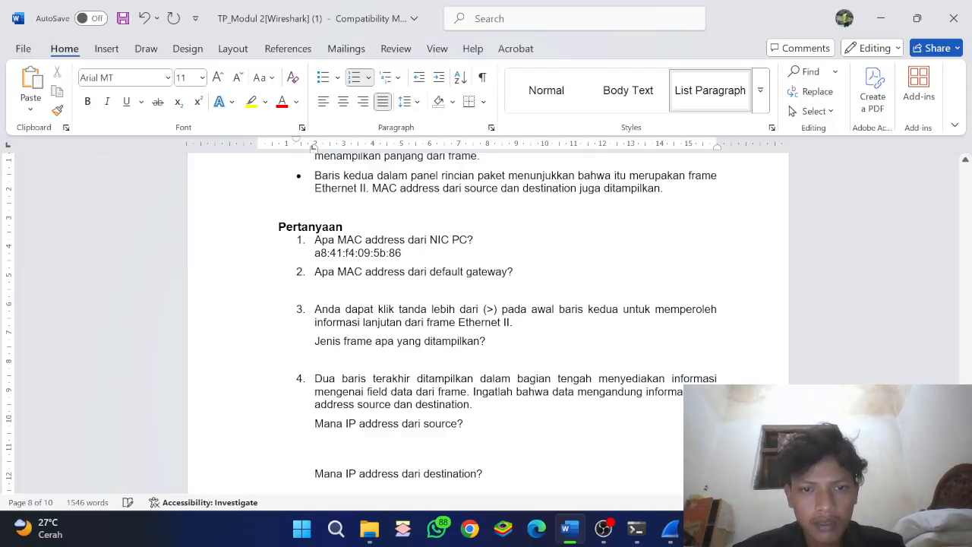
scroll(488, 323, down, 1)
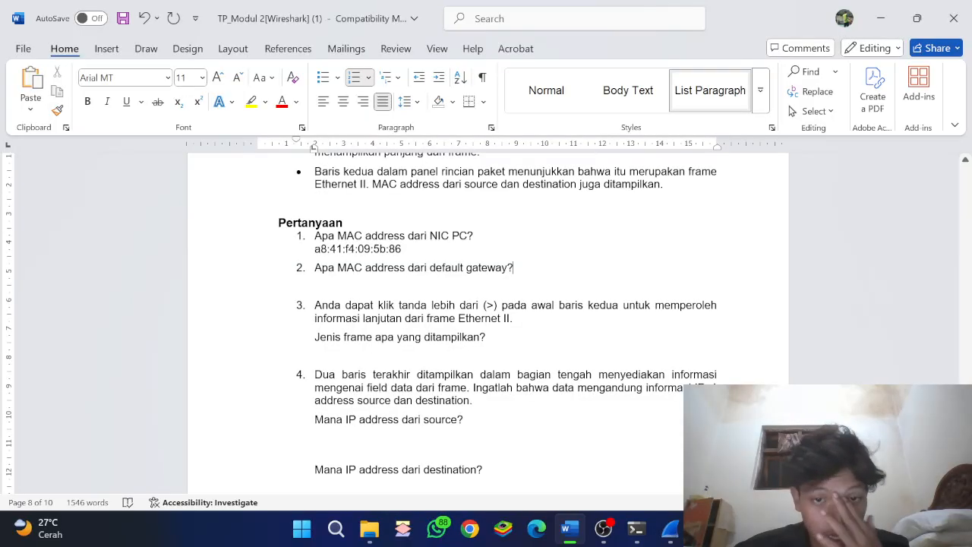
key(alt+Tab)
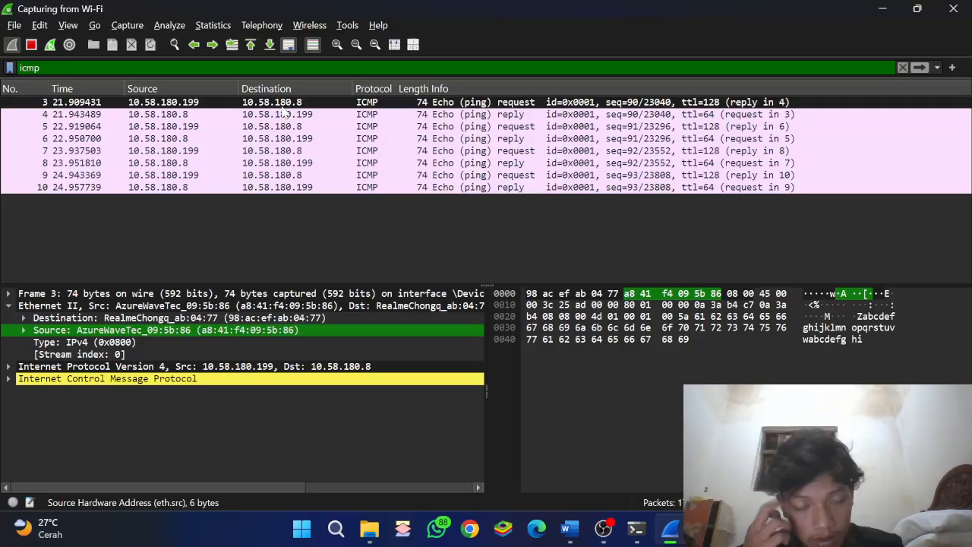
click(232, 319)
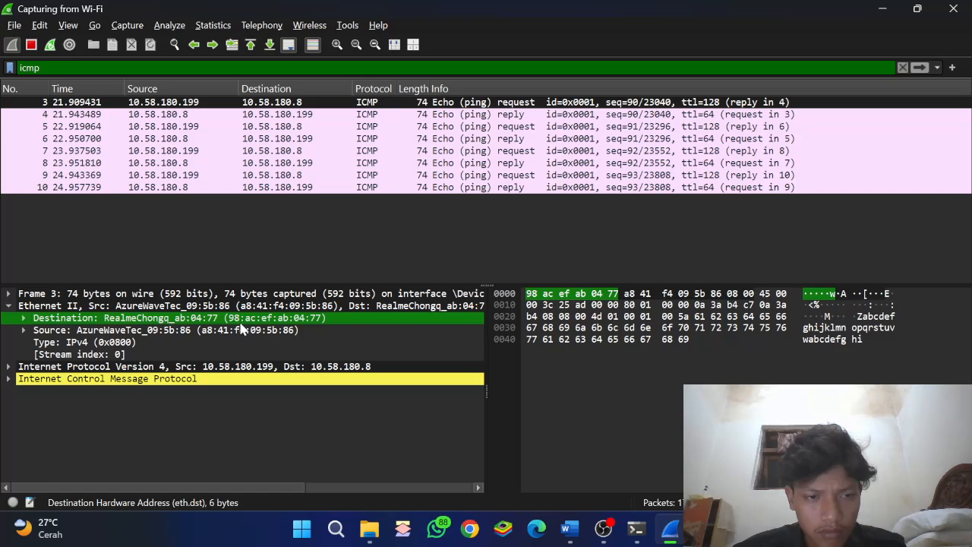
key(alt+Tab)
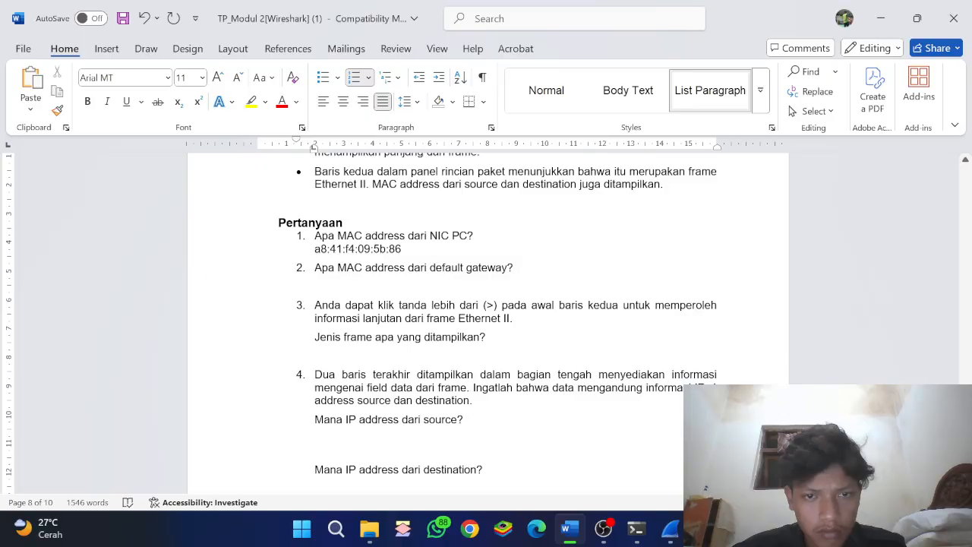
key(alt+Tab)
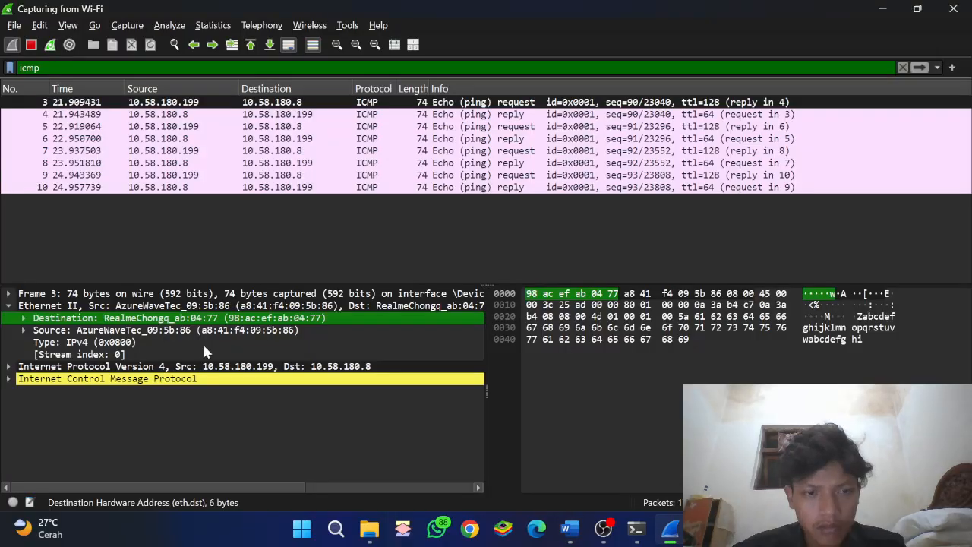
Try to copy the Destination field's value from frame 3 and return to the Pertanyaan questions in Word.
right_click(257, 324)
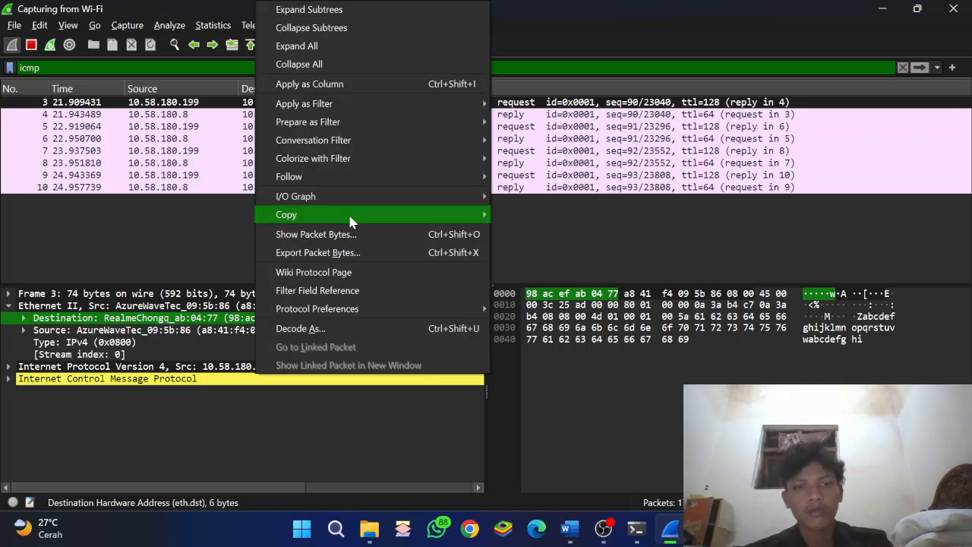
mouse_move(348, 214)
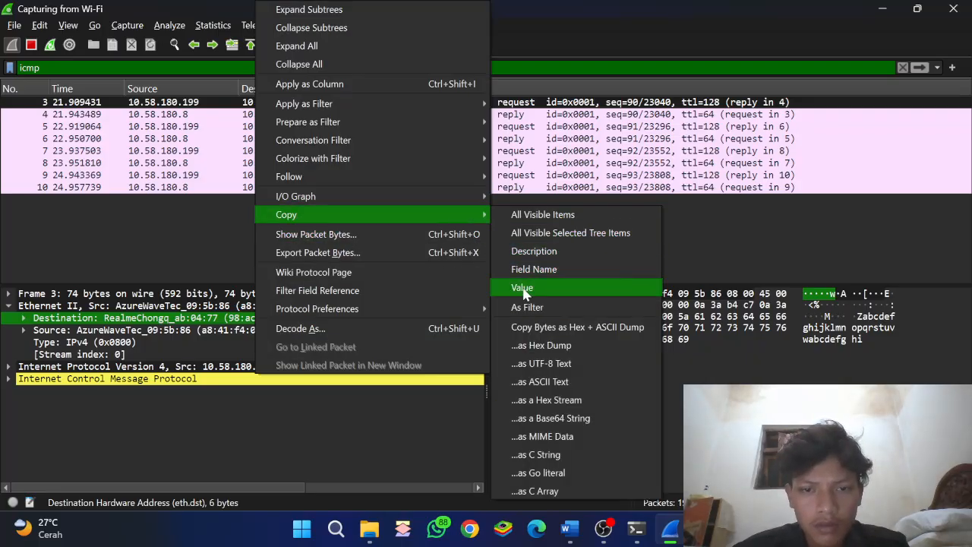
click(141, 331)
key(alt+Tab)
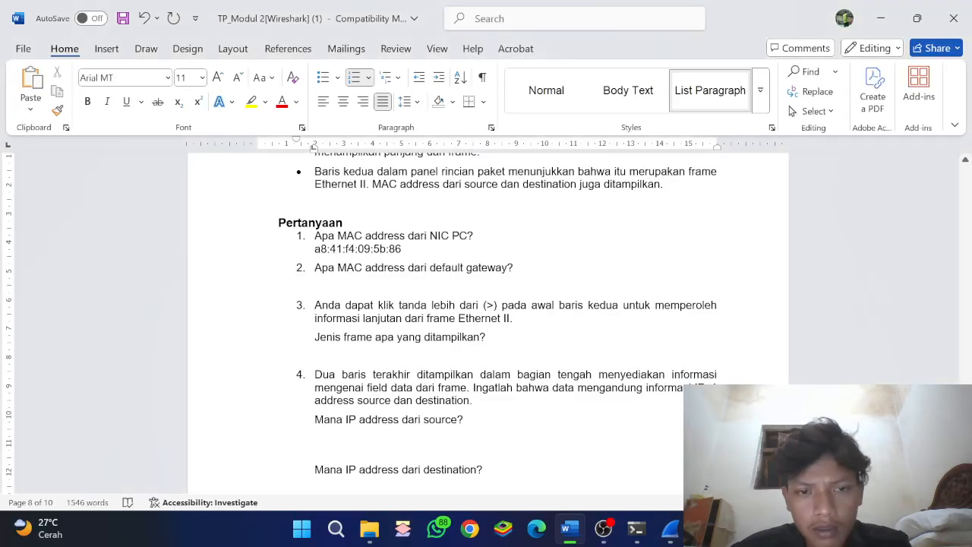
scroll(487, 319, up, 2)
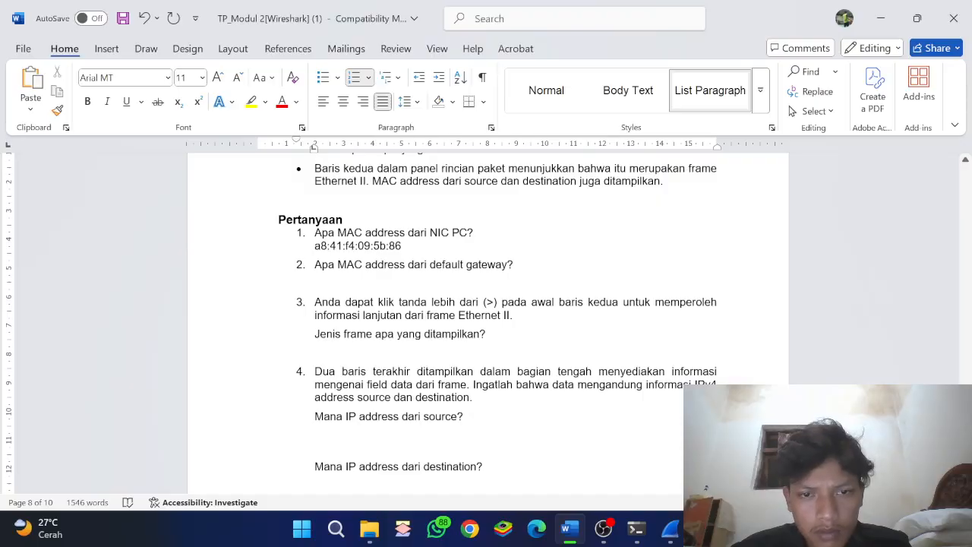
Switch to Wireshark and copy the value of the Destination field in frame 3's Ethernet II header.
key(alt+Tab)
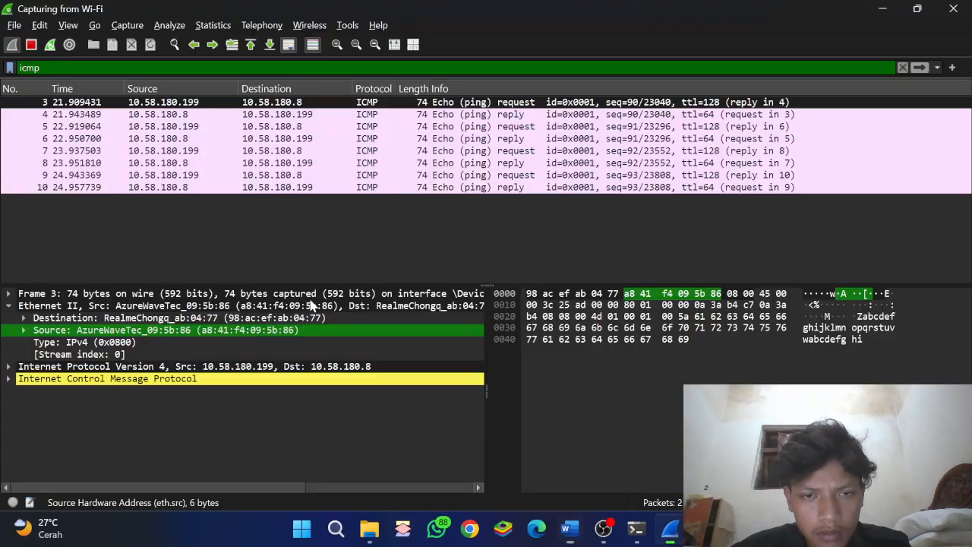
click(183, 320)
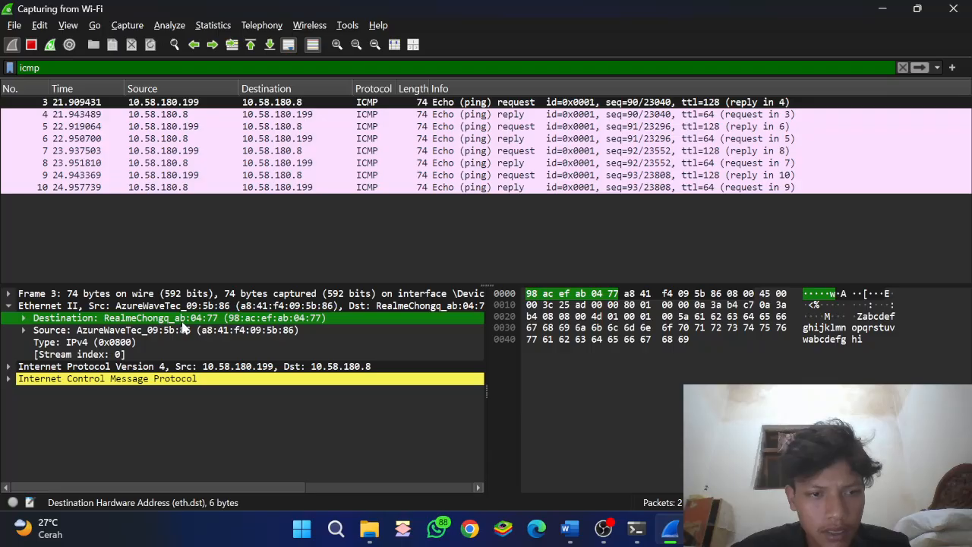
right_click(249, 319)
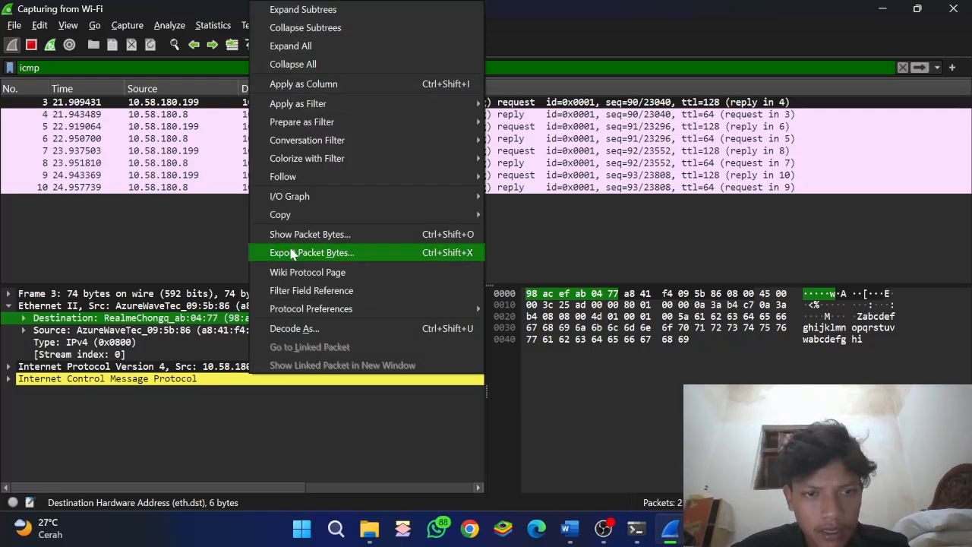
mouse_move(292, 216)
click(518, 295)
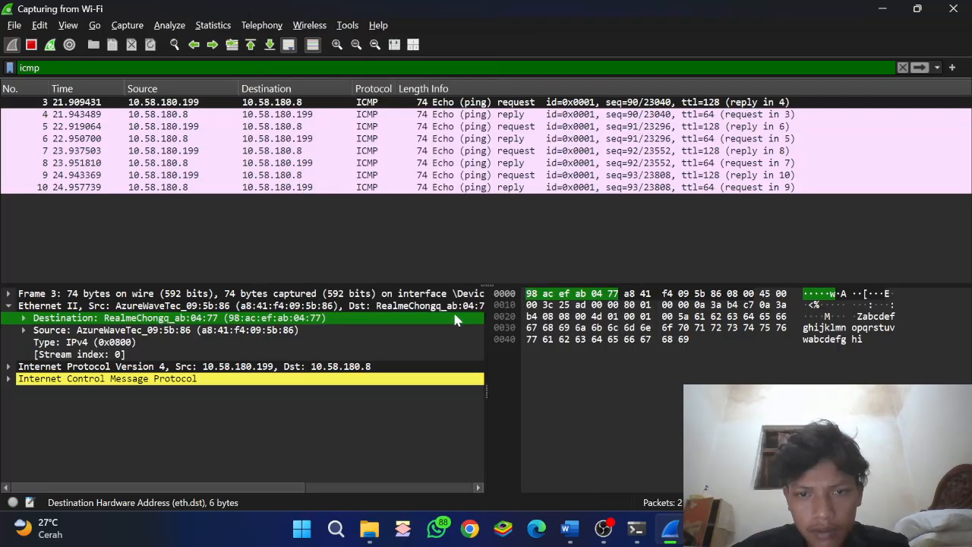
Return to Word and replace the answer under Pertanyaan question 1 with the MAC address 98:ac:ef:ab:04:77.
key(alt+Tab)
key(Up)
key(shift+Left)
key(shift+Left)
key(shift+Left)
key(shift+Left)
key(shift+Left)
key(shift+Left)
key(shift+Left)
key(shift+Left)
key(shift+Left)
key(shift+Left)
key(shift+Left)
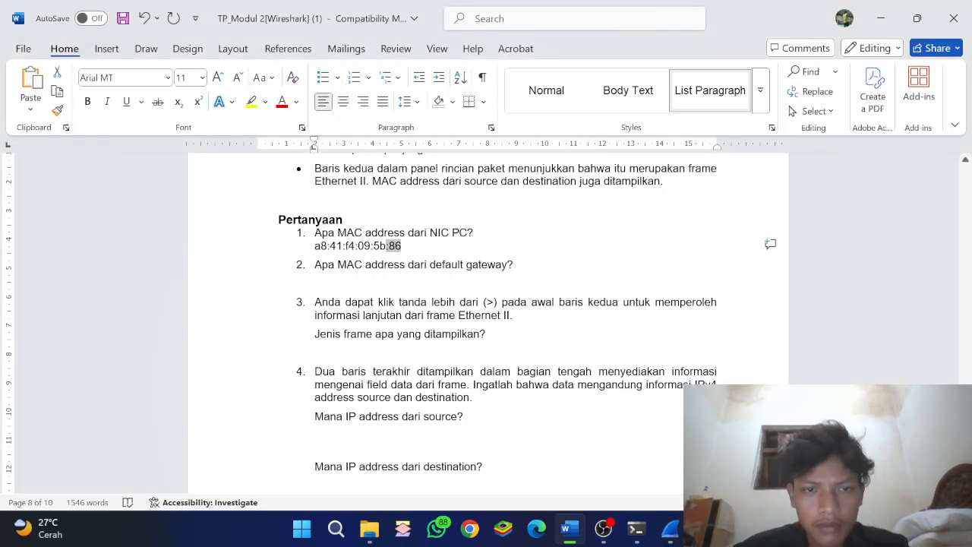
key(shift+Left)
key(shift+Left)
key(shift+Left)
key(shift+Left)
key(shift+Left)
key(shift+Left)
key(ctrl+c)
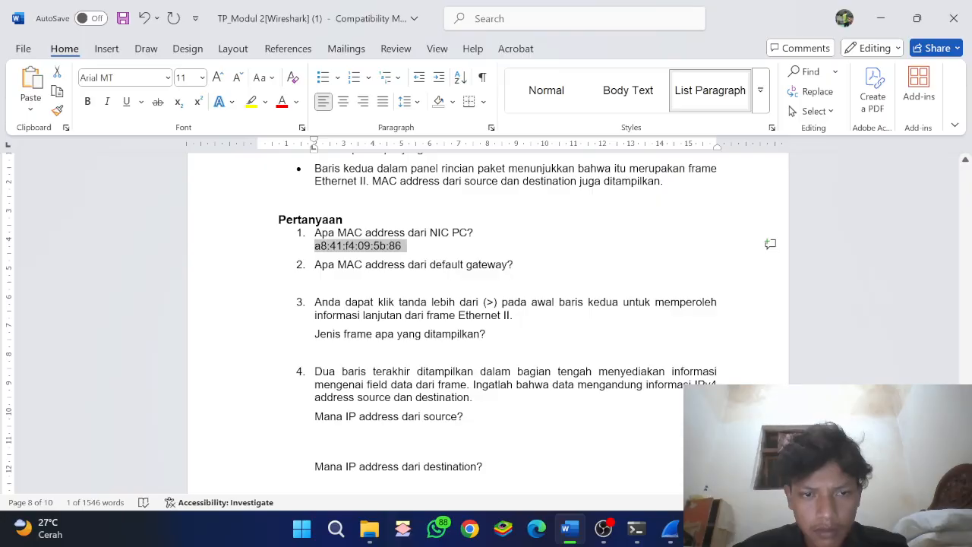
key(shift+Right)
key(shift+Right)
key(BackSpace)
key(BackSpace)
key(BackSpace)
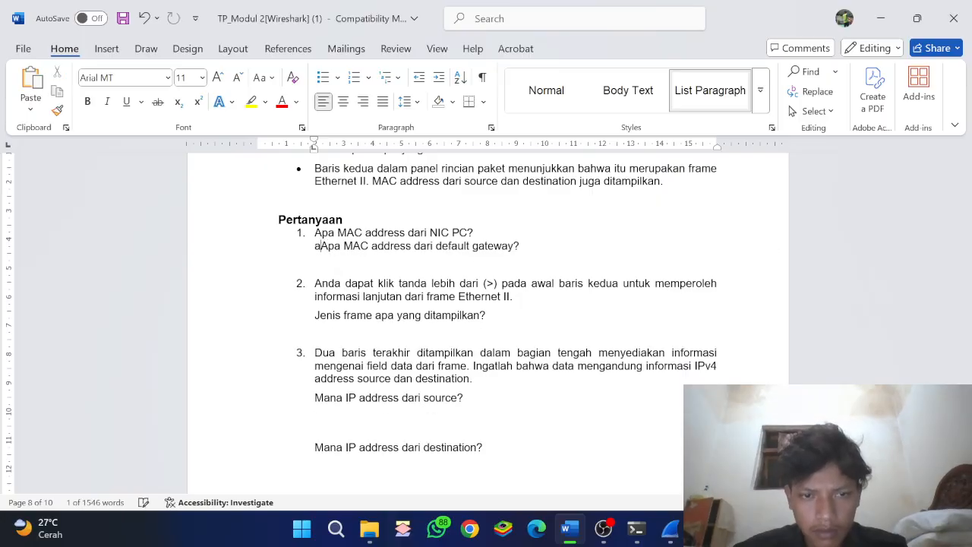
key(Return)
key(BackSpace)
text(a8)
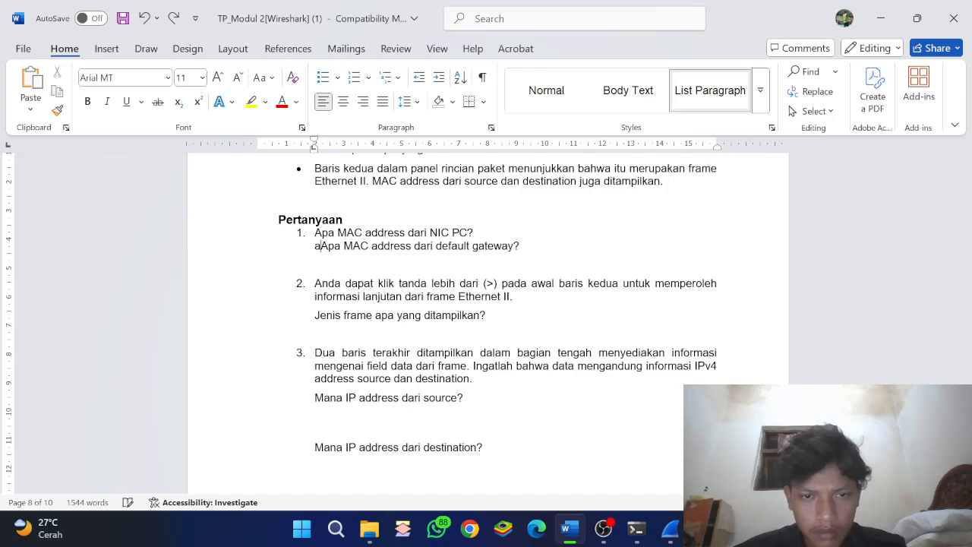
key(BackSpace)
key(BackSpace)
key(Return)
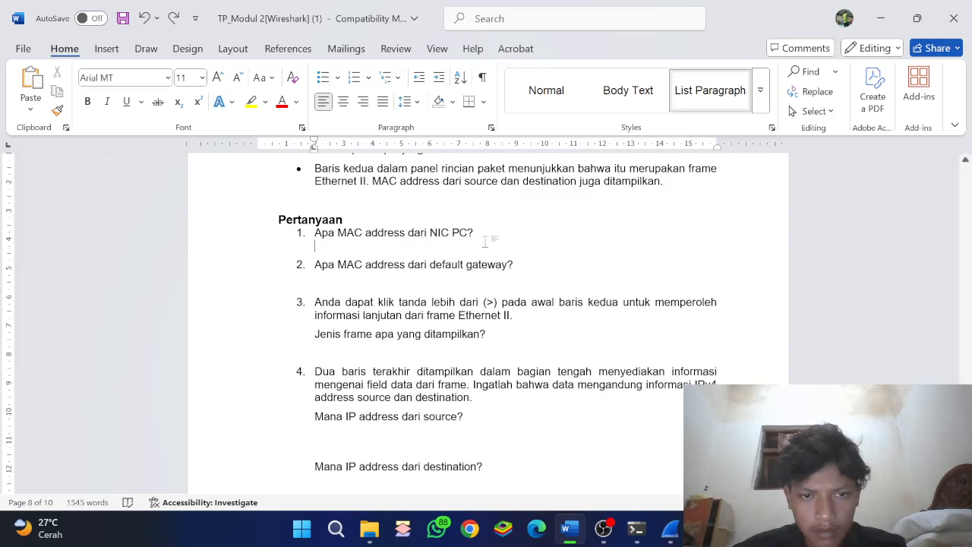
text(98:ac:ef:ab:04:77)
Copy the Source field's value from frame 3's Ethernet II header in Wireshark and paste a8:41:f4:09:5b:86 under Pertanyaan question 2 in Word.
key(alt+Tab)
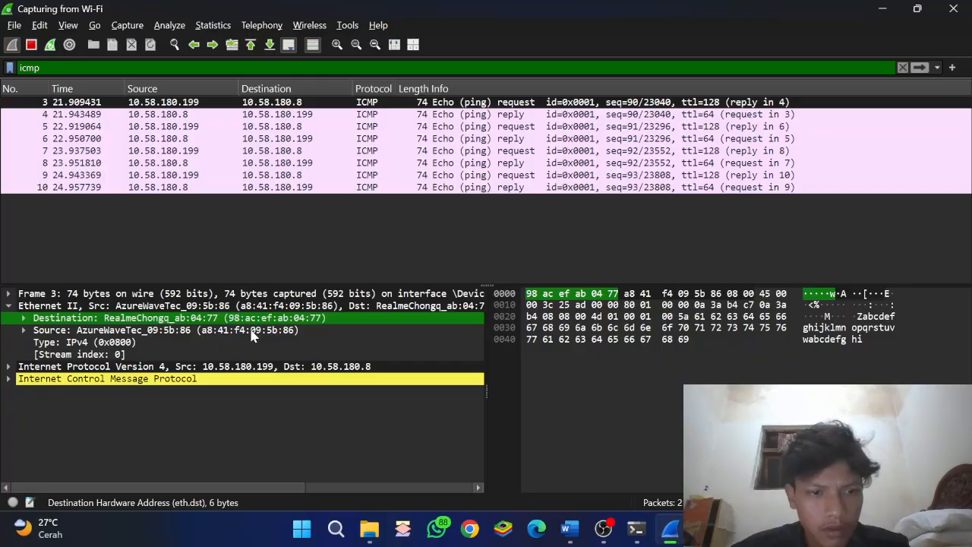
click(253, 337)
right_click(253, 336)
mouse_move(310, 218)
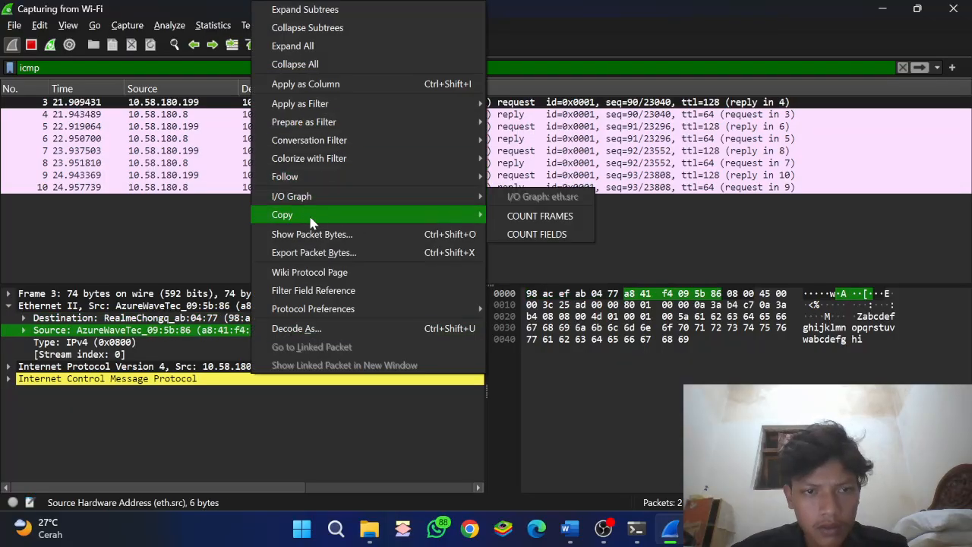
click(563, 288)
key(alt+Tab)
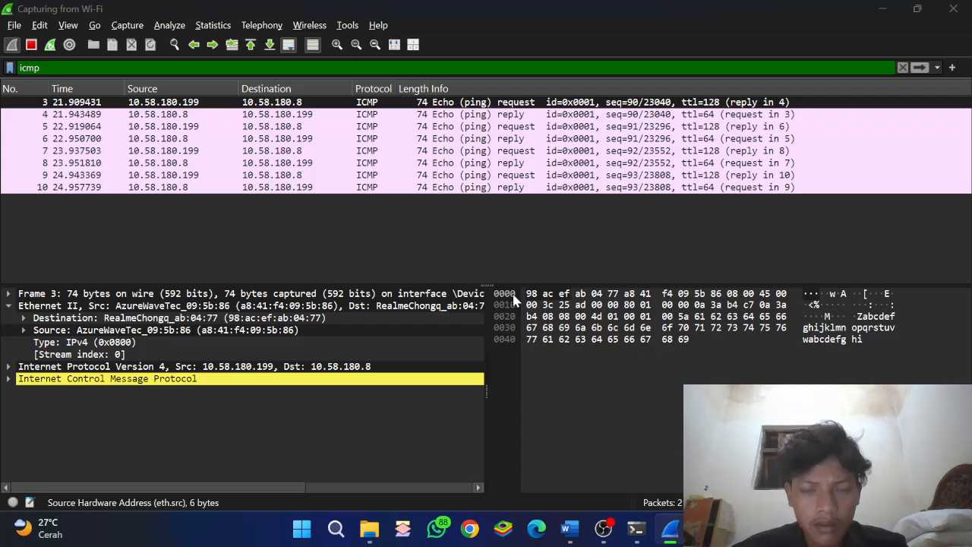
key(ctrl+v)
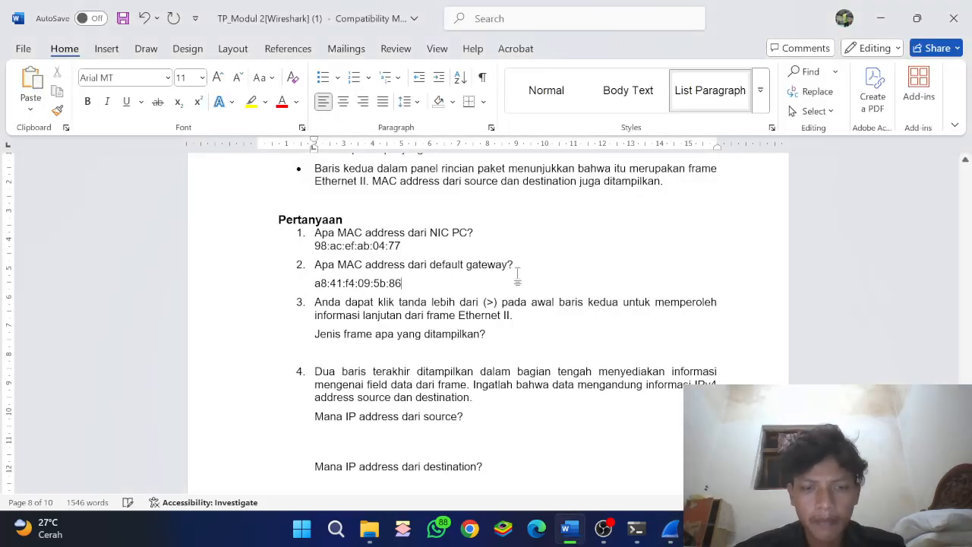
Switch to Wireshark and examine the Type field and the expanded Source details in frame 3's Ethernet II header.
scroll(486, 319, down, 1)
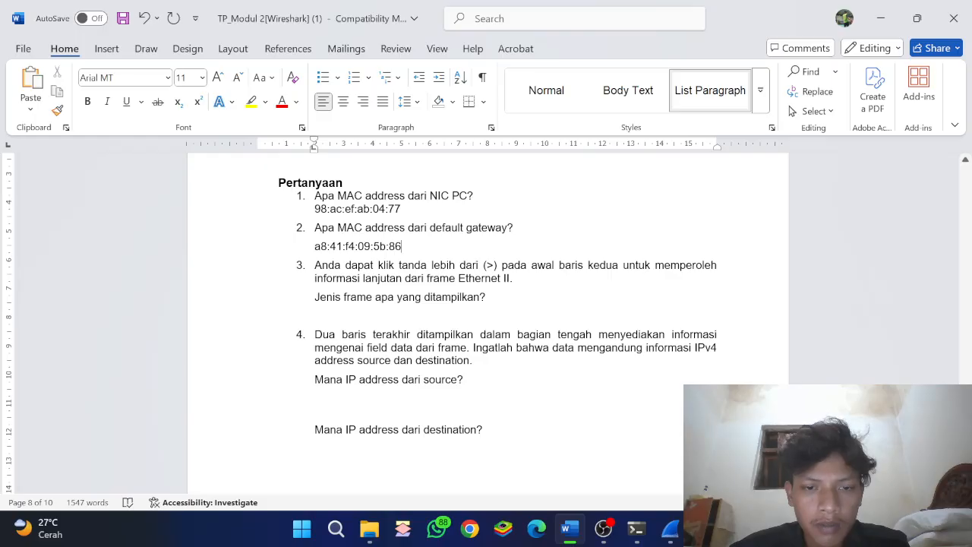
key(alt+Tab)
click(93, 343)
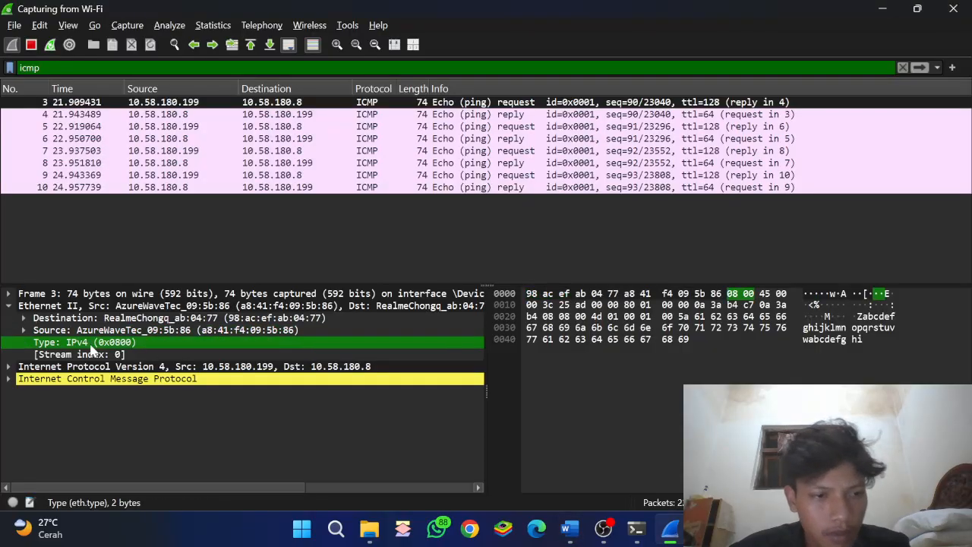
click(24, 330)
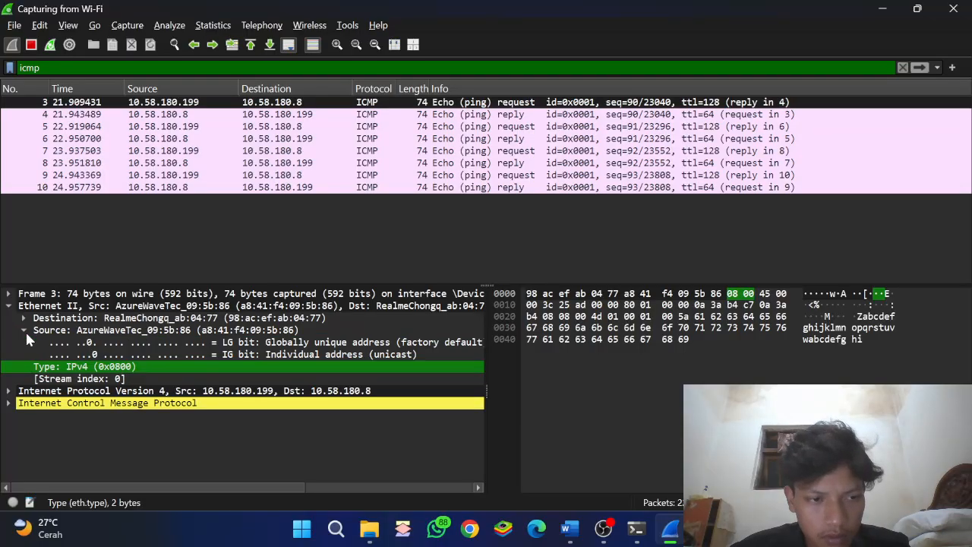
scroll(292, 361, right, 5)
scroll(292, 361, left, 5)
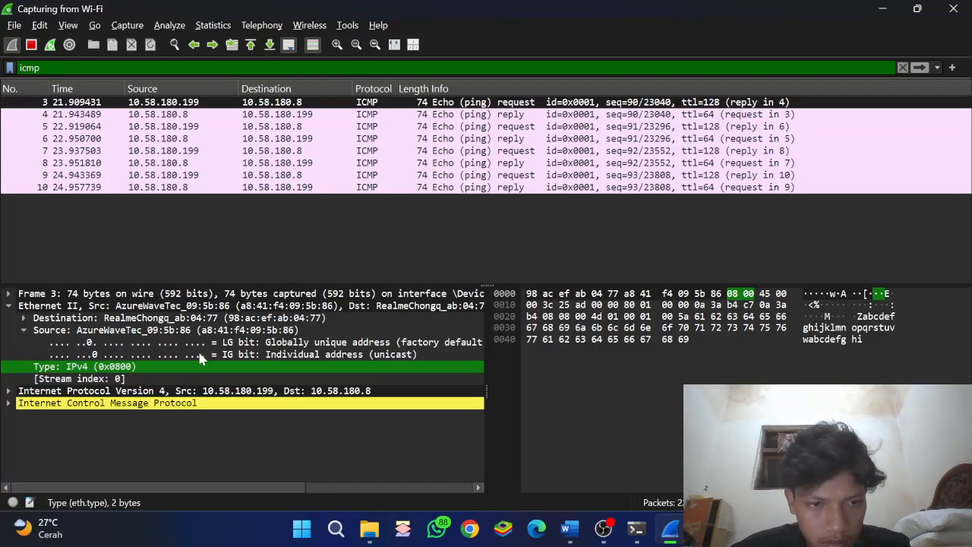
click(24, 330)
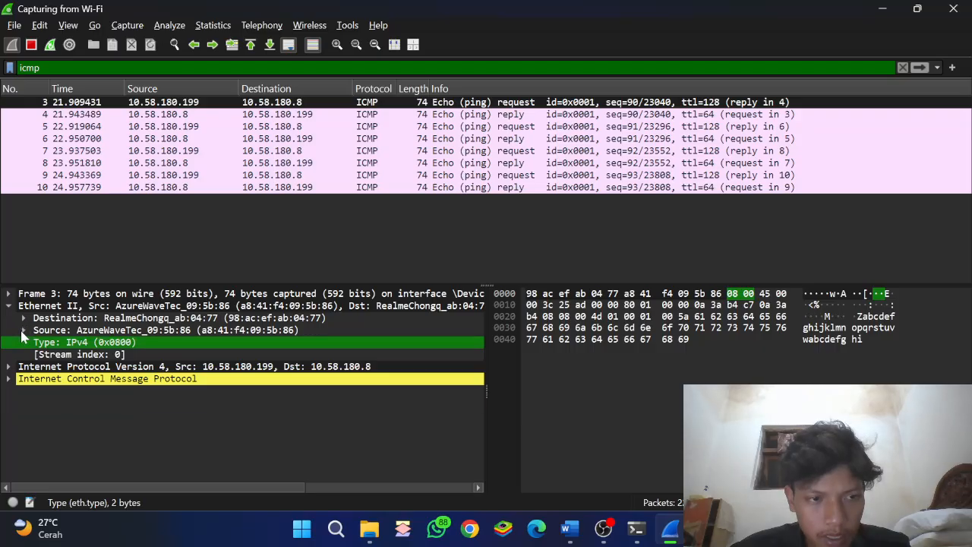
Copy the Type field's value from frame 3 and paste 0x0800 in Word below "Jenis frame apa yang ditampilkan?" in question 3.
right_click(81, 347)
mouse_move(193, 214)
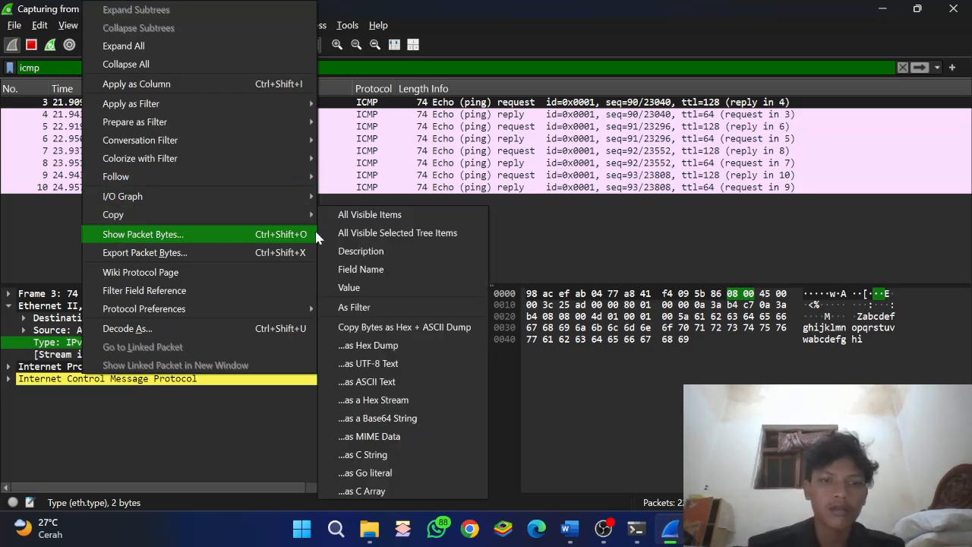
click(378, 288)
key(alt+Tab)
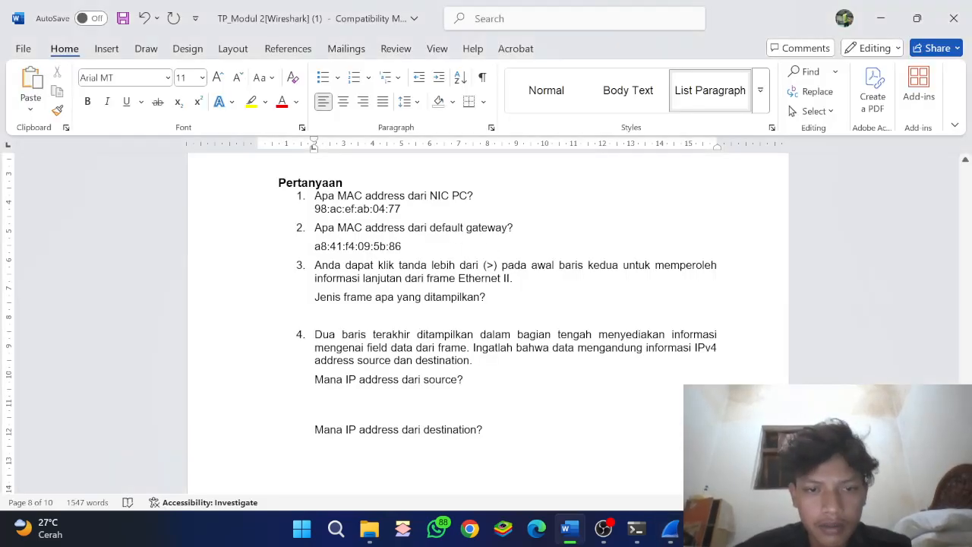
click(491, 297)
key(Return)
key(ctrl+v)
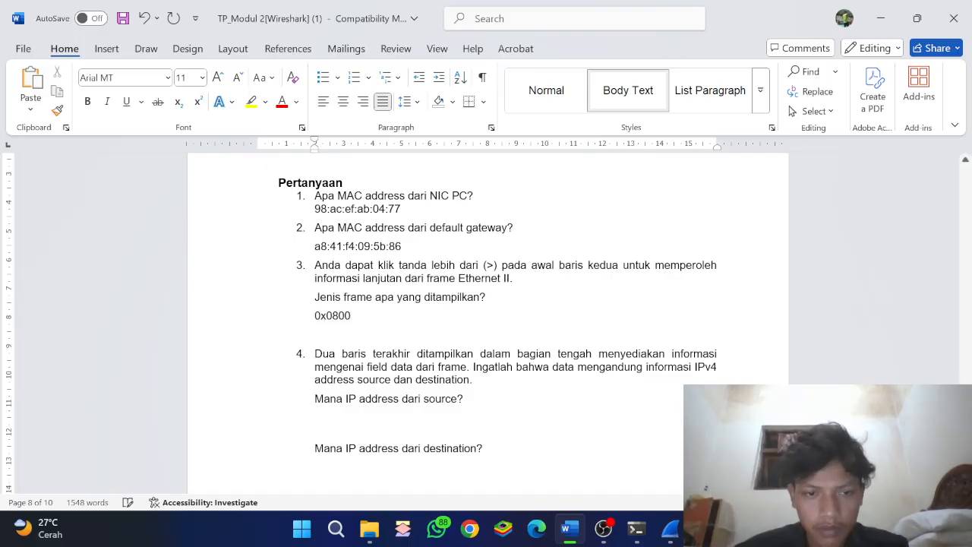
scroll(488, 323, down, 2)
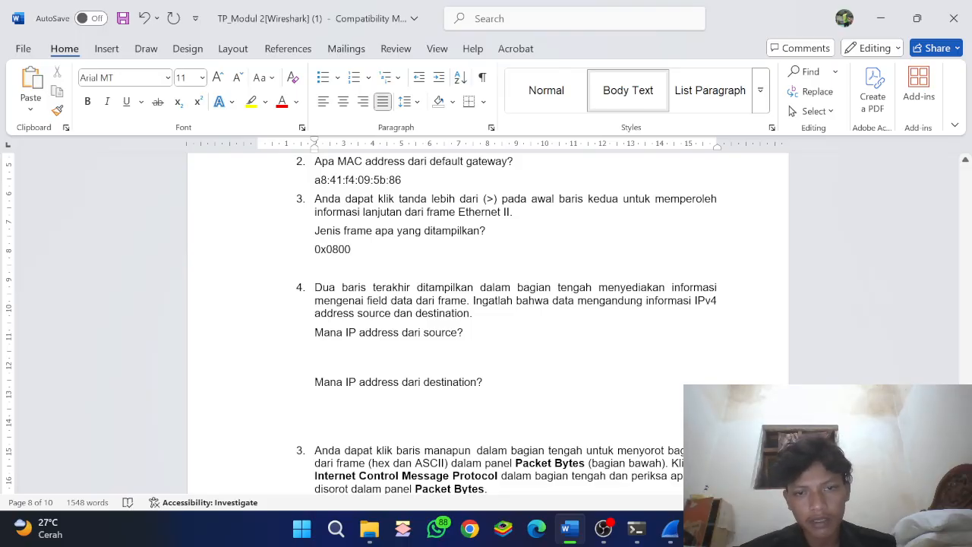
scroll(487, 319, down, 2)
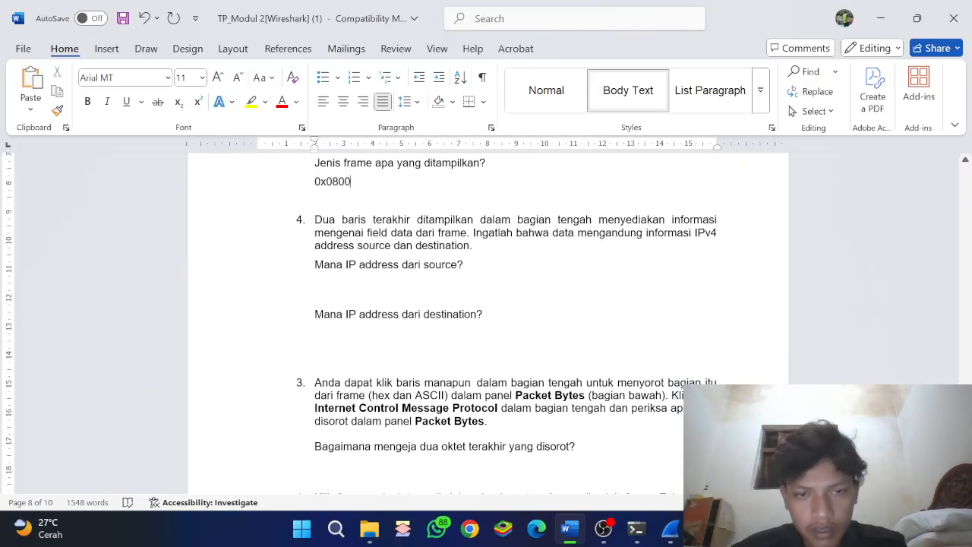
Switch to Wireshark and examine the source and destination addresses on frame 3's Internet Protocol Version 4 line against question 4 in Word.
key(alt+Tab)
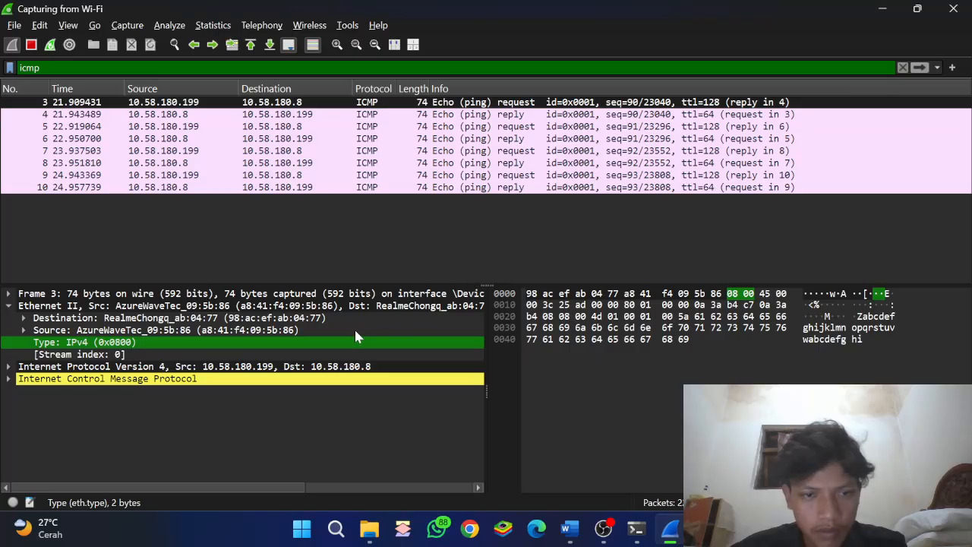
click(246, 370)
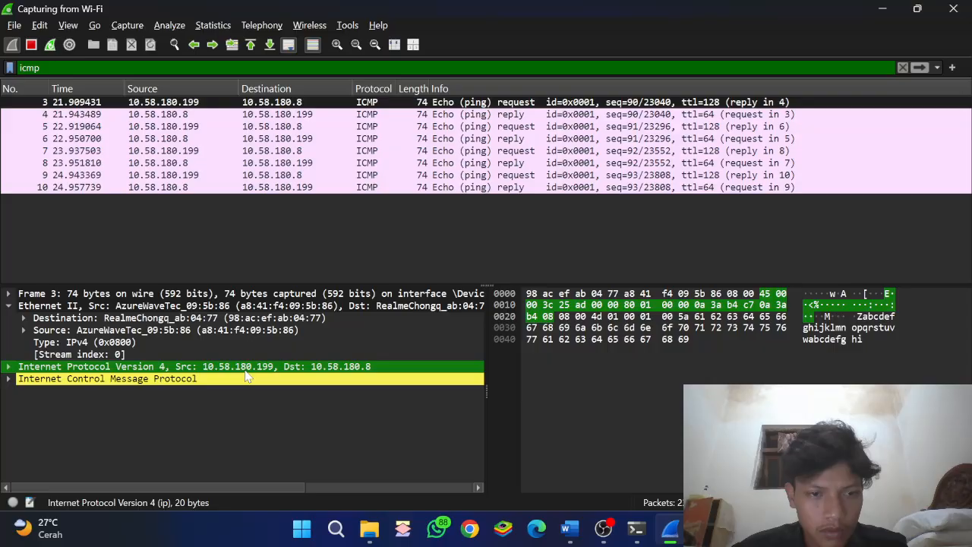
key(alt+Tab)
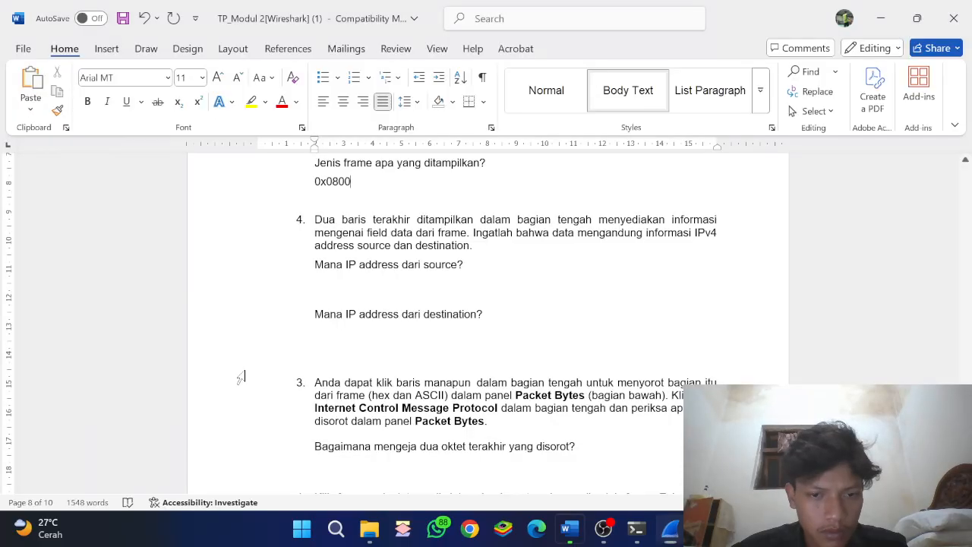
key(alt+Tab)
key(alt+Tab)
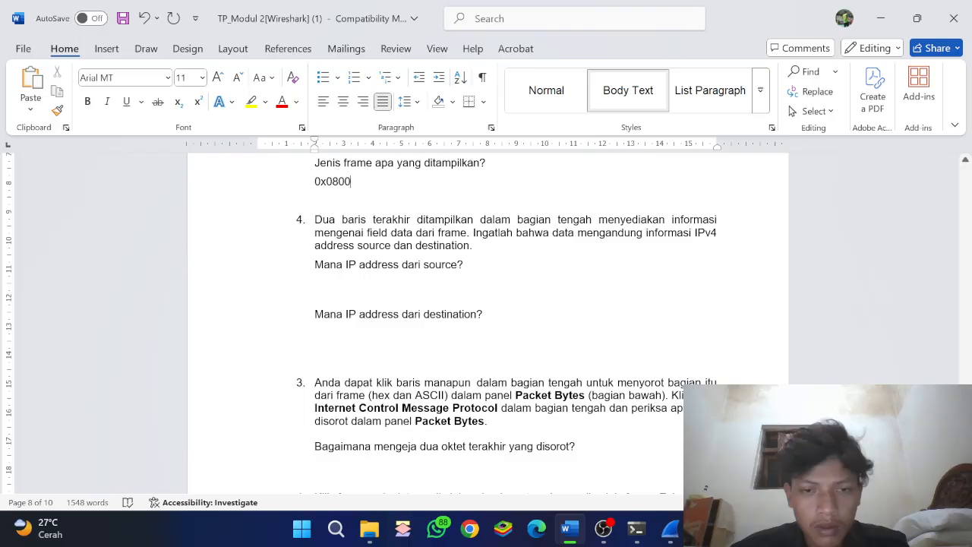
key(alt+Tab)
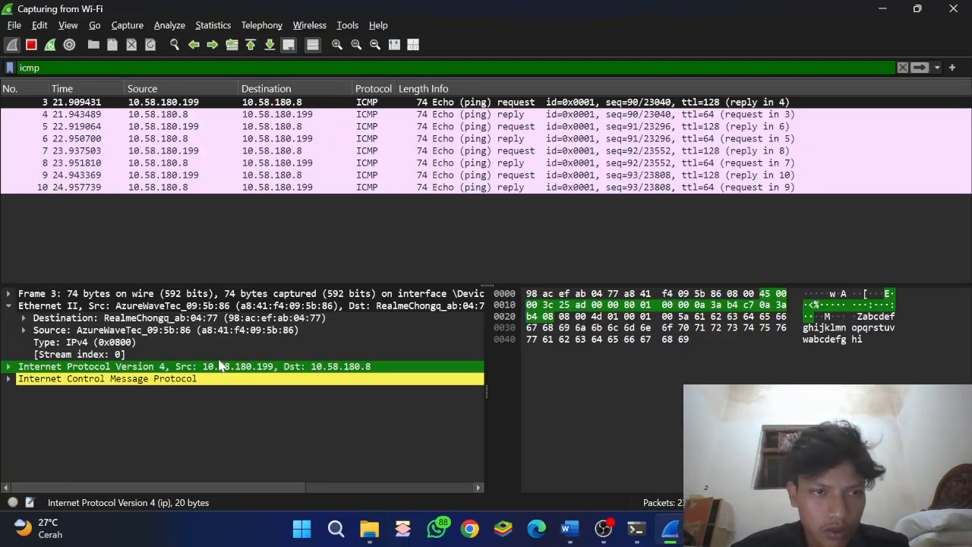
right_click(204, 369)
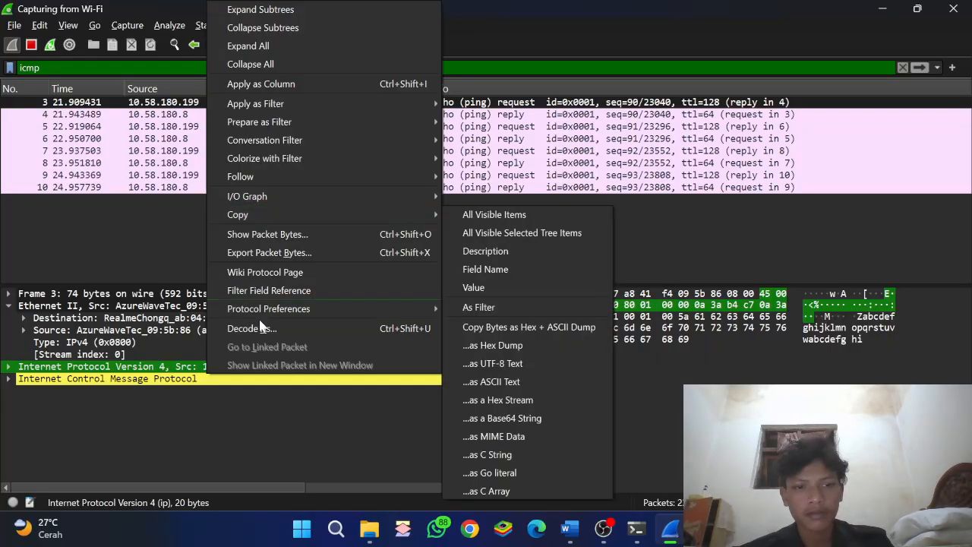
click(253, 425)
Enter the source IP address 10.58.180.199 in Word below "Mana IP address dari source?" in question 4, consulting frame 3 in Wireshark.
key(alt+Tab)
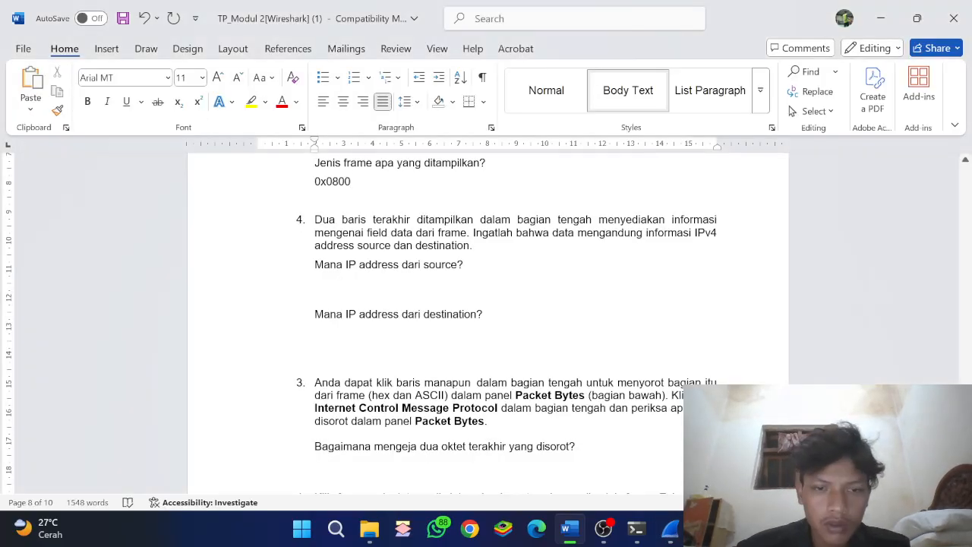
text(10.58)
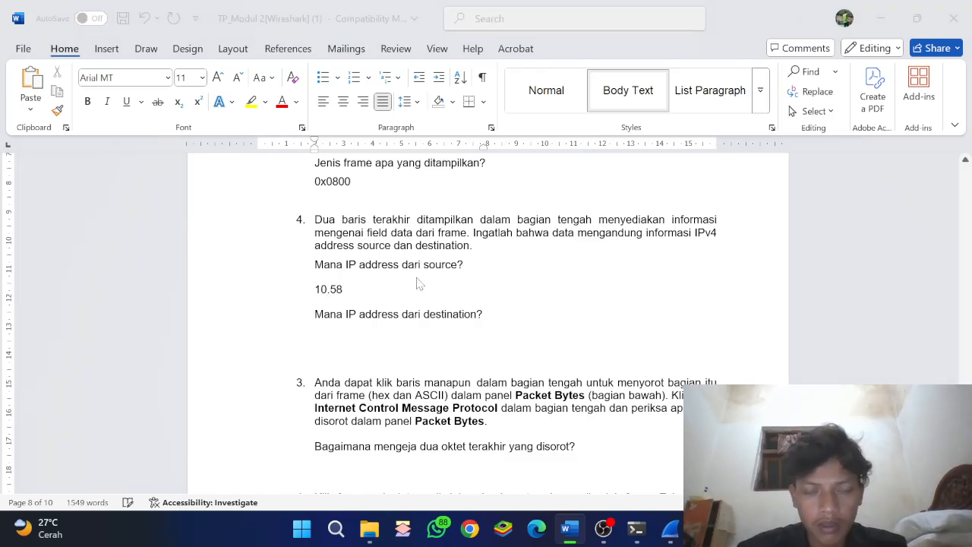
key(alt+Tab)
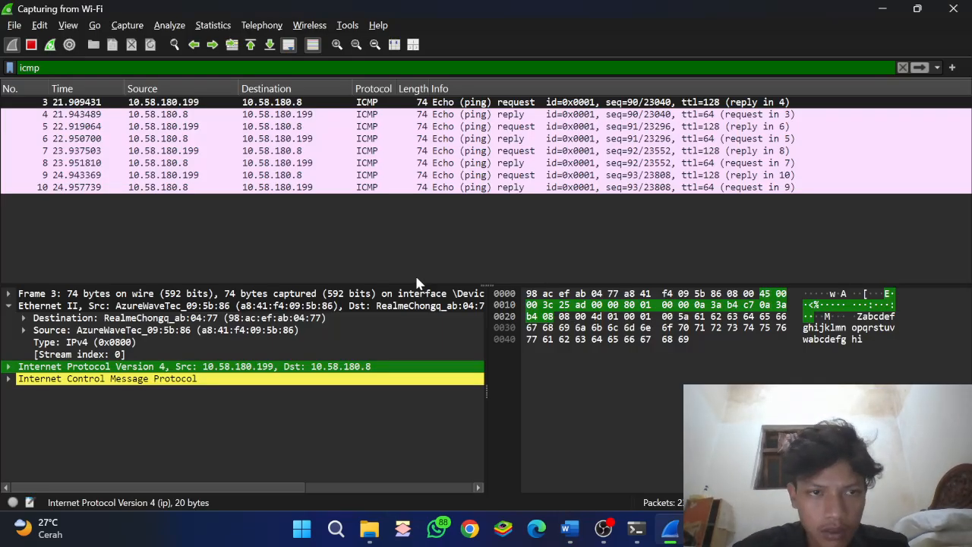
key(alt+Tab)
text(.1)
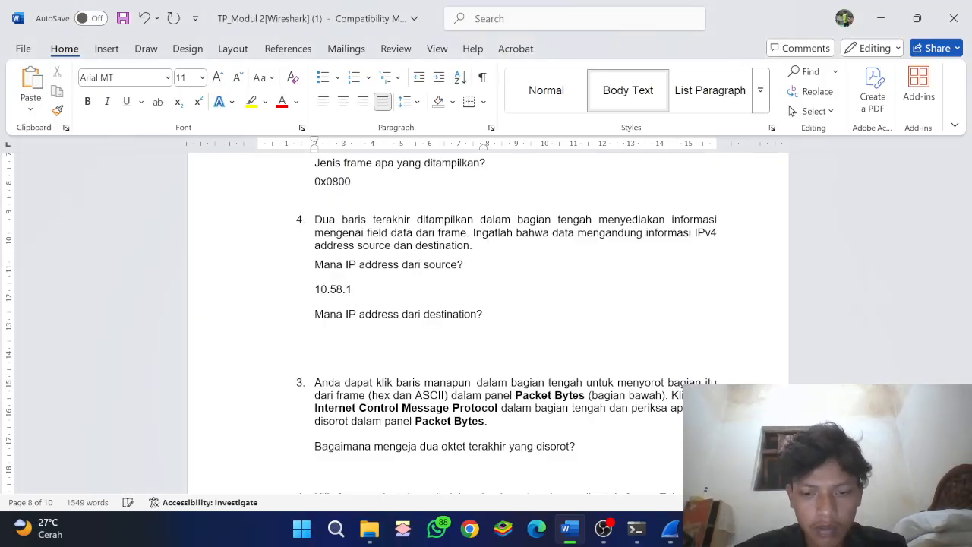
text(080)
key(alt+Tab)
key(alt+Tab)
text(.1)
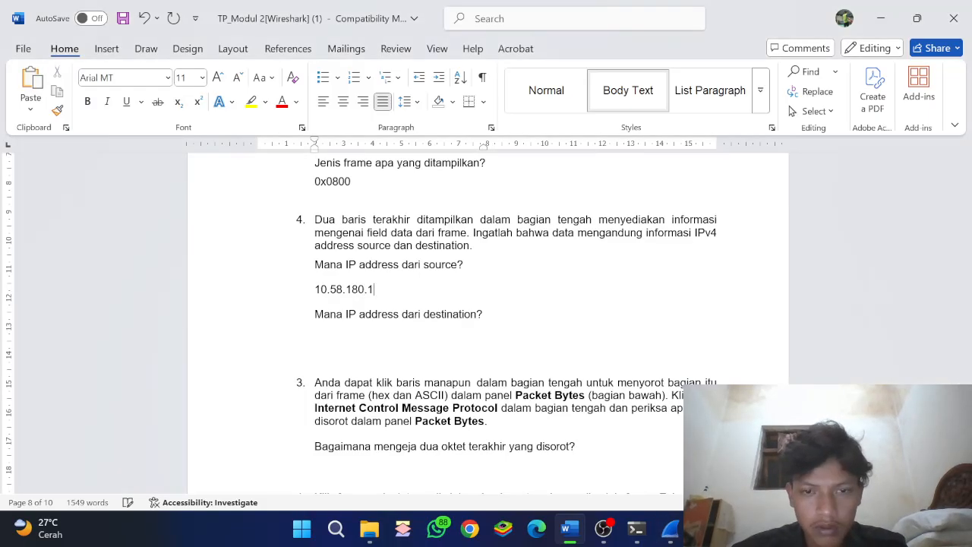
text(99)
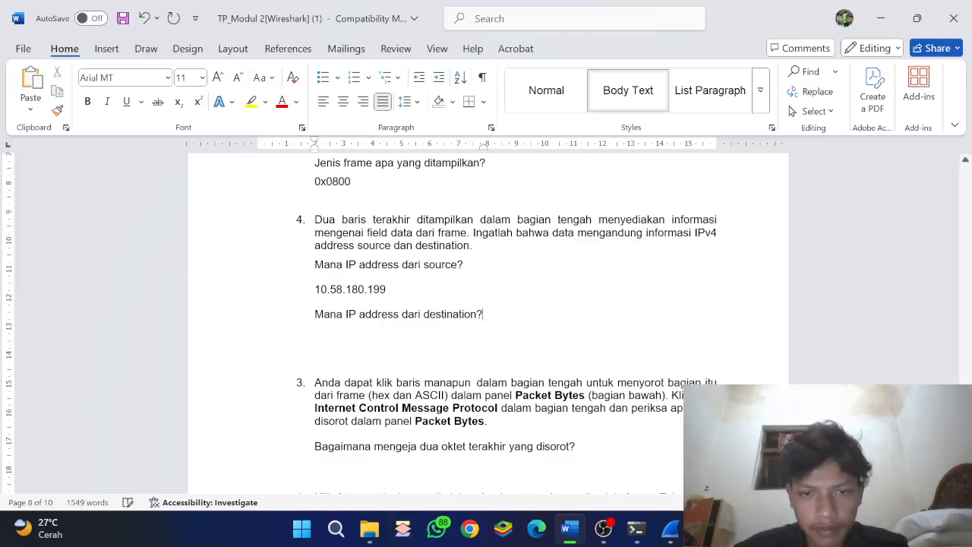
Enter the destination IP address 10.58.180.8 below "Mana IP address dari destination?" from frame 3 and remove the blank lines after it.
key(Return)
key(alt+Tab)
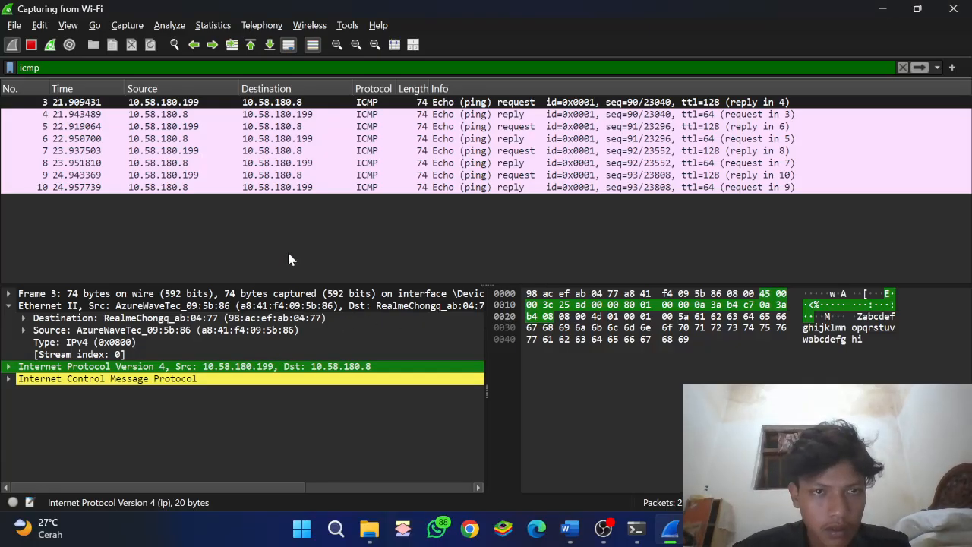
key(alt+Tab)
key(alt+Tab)
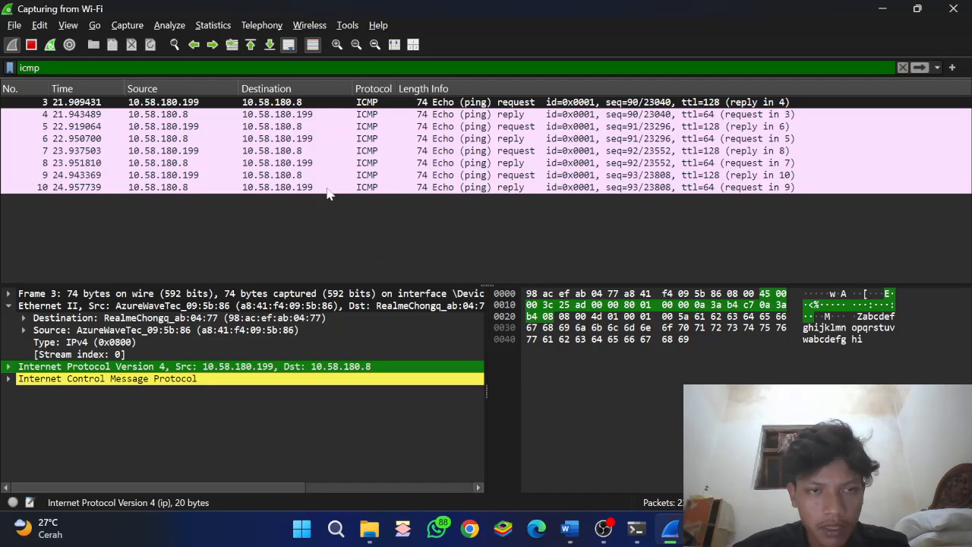
key(alt+Tab)
text(10.5)
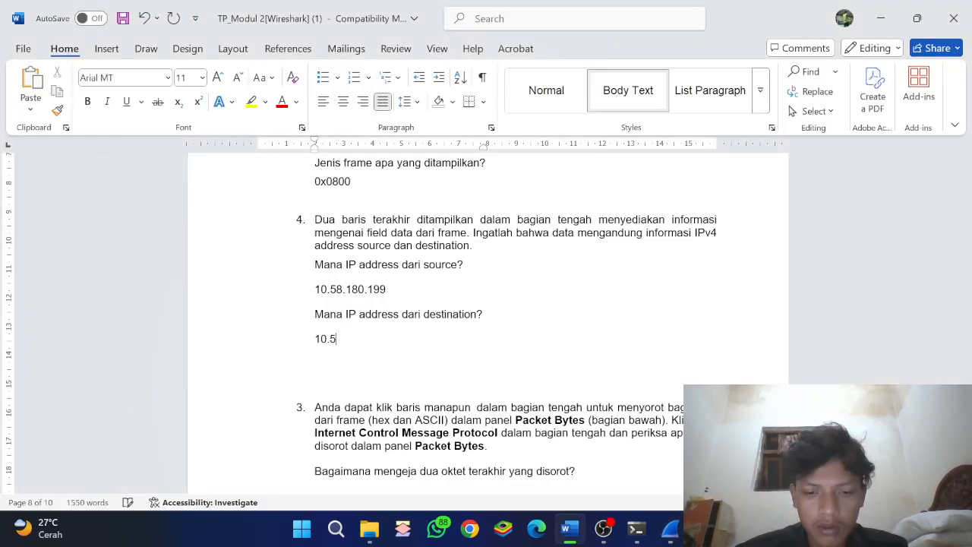
text(8.)
key(alt+Tab)
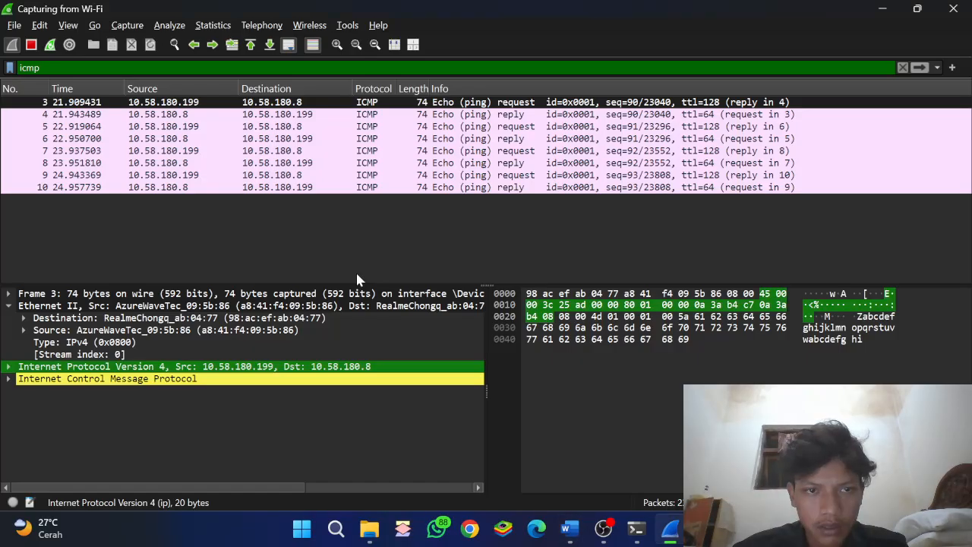
key(alt+Tab)
text(180)
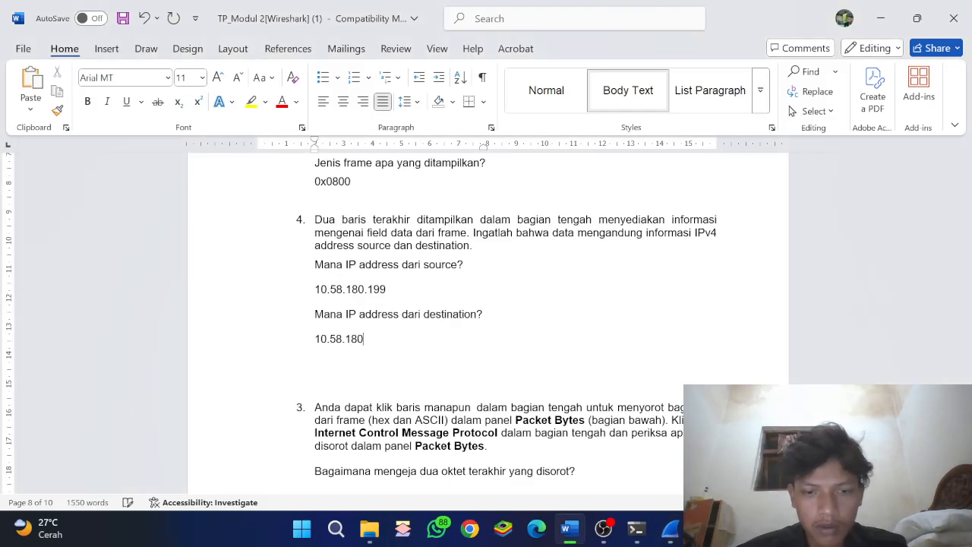
key(alt+Tab)
key(alt+Tab)
text(.)
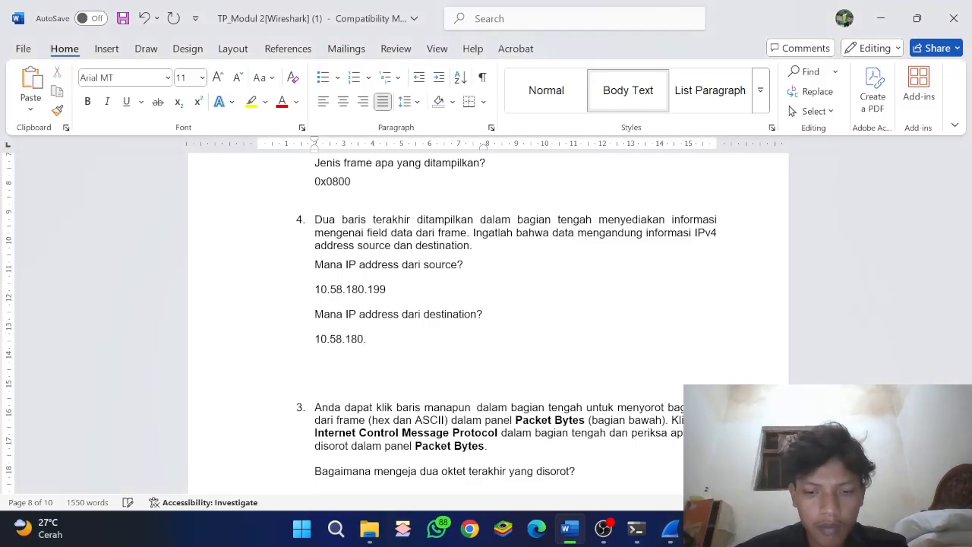
key(Delete)
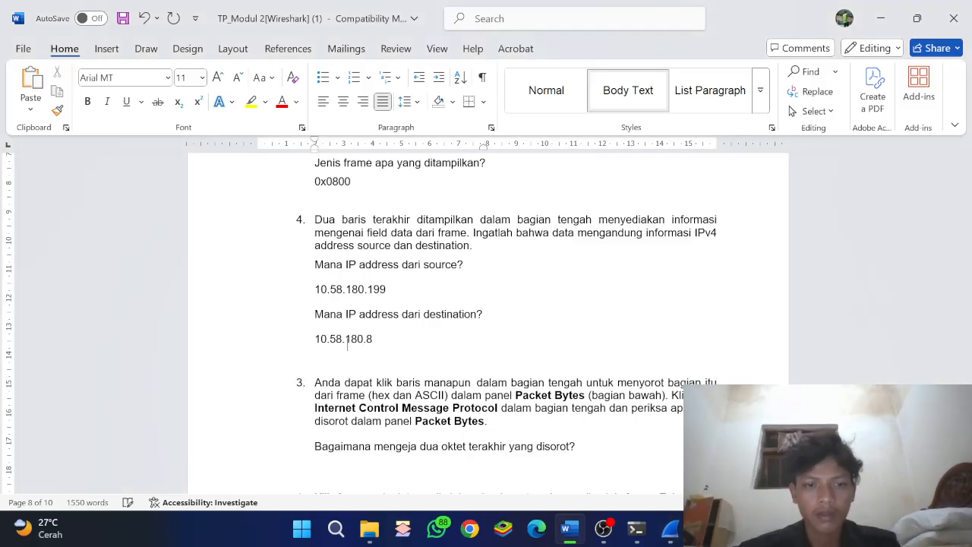
key(Delete)
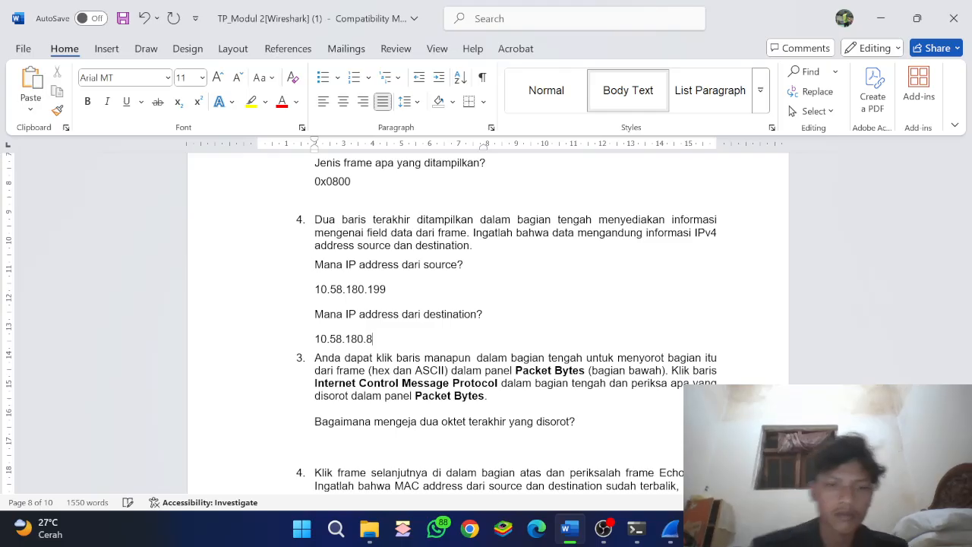
Read the question on the last two highlighted octets in Word and inspect the Internet Control Message Protocol bytes of frame 3 in Wireshark.
scroll(487, 319, down, 1)
scroll(486, 319, down, 2)
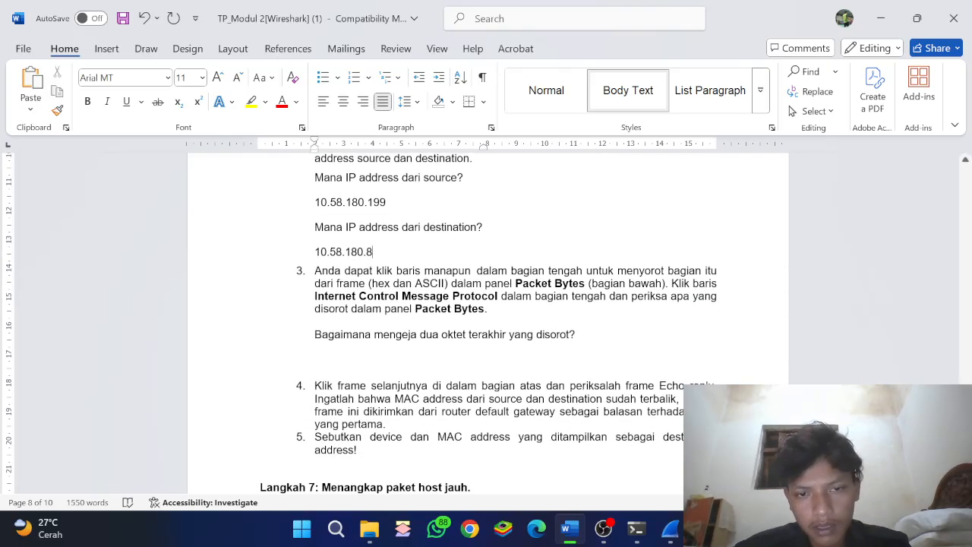
scroll(486, 319, down, 3)
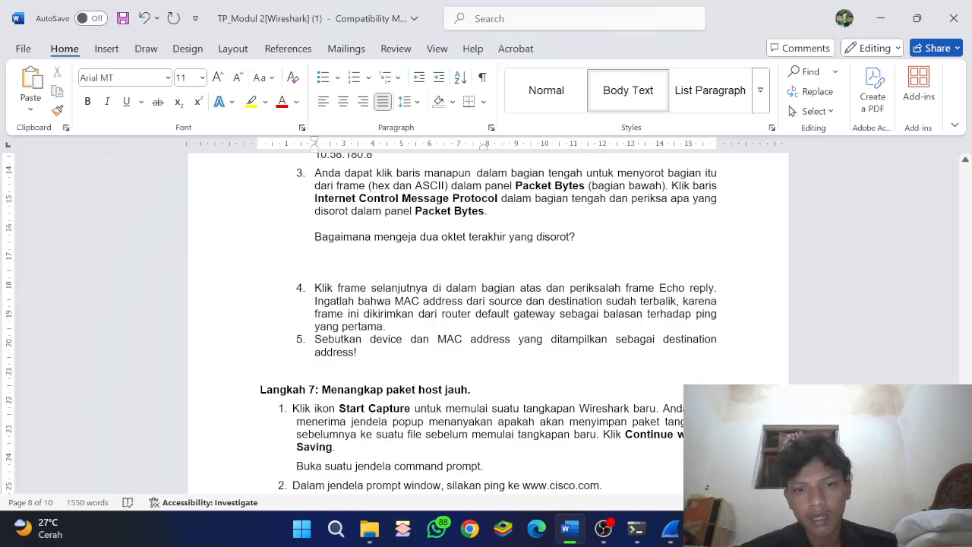
key(alt+Tab)
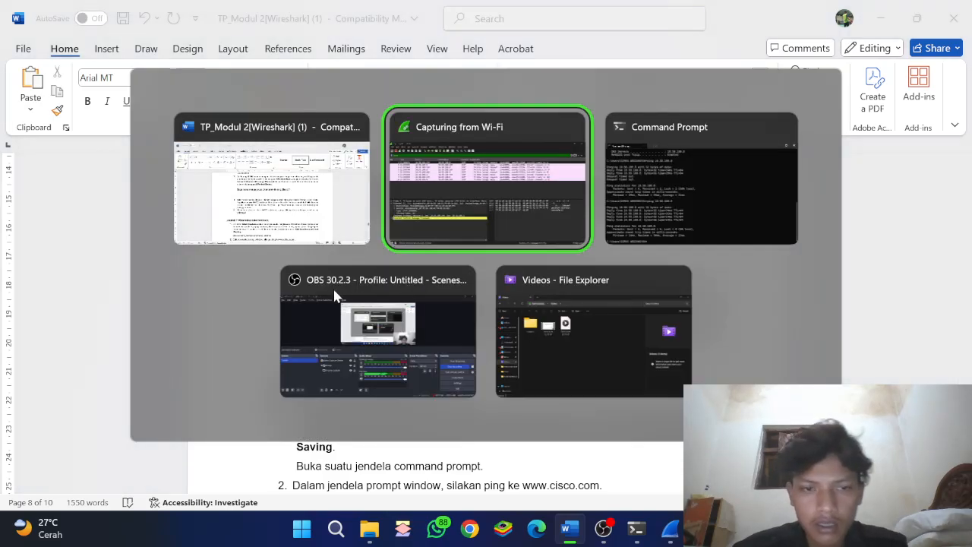
key(alt+Tab)
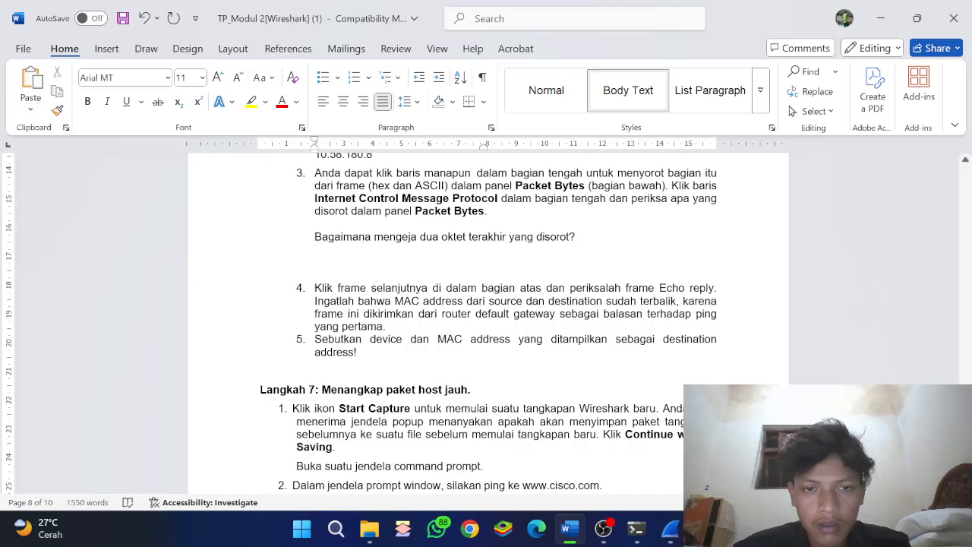
key(alt+Tab)
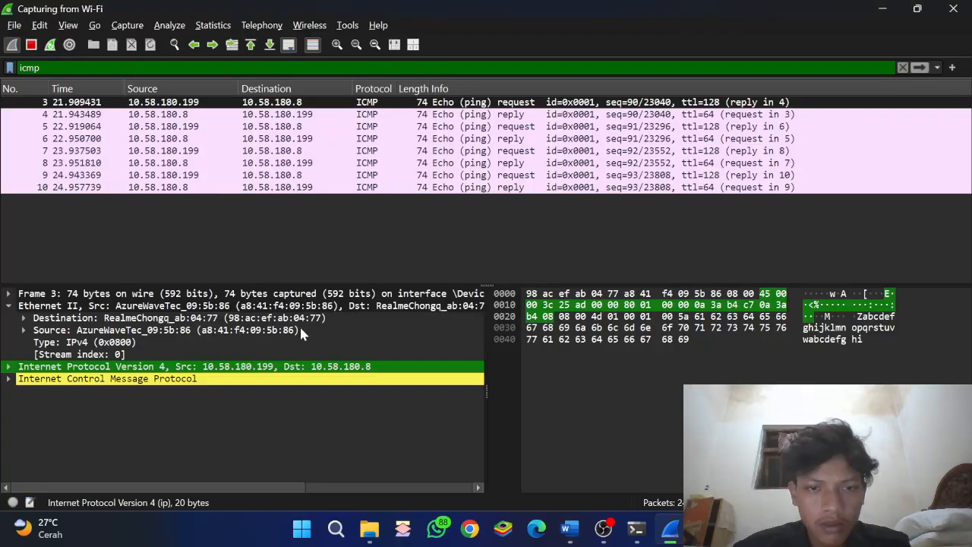
click(90, 378)
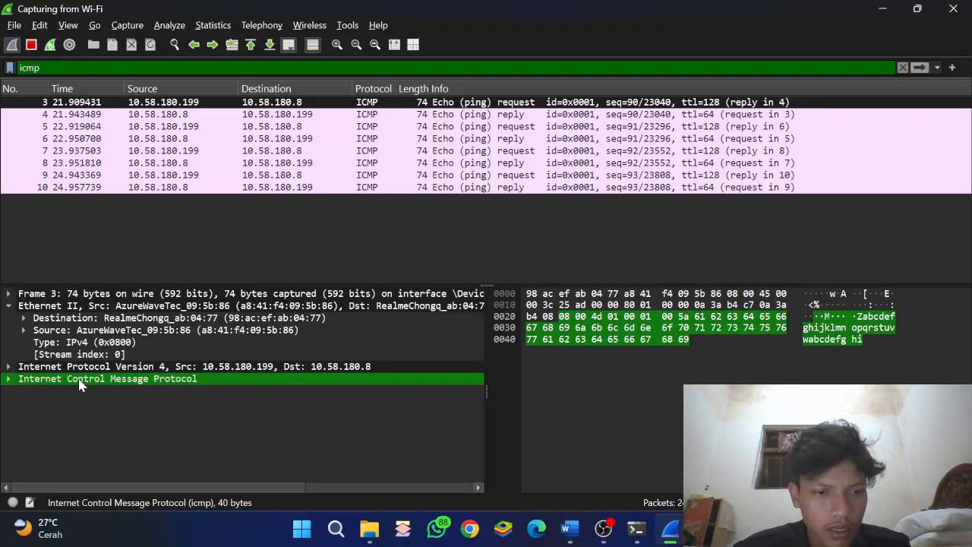
click(9, 367)
scroll(175, 407, down, 2)
scroll(201, 410, up, 2)
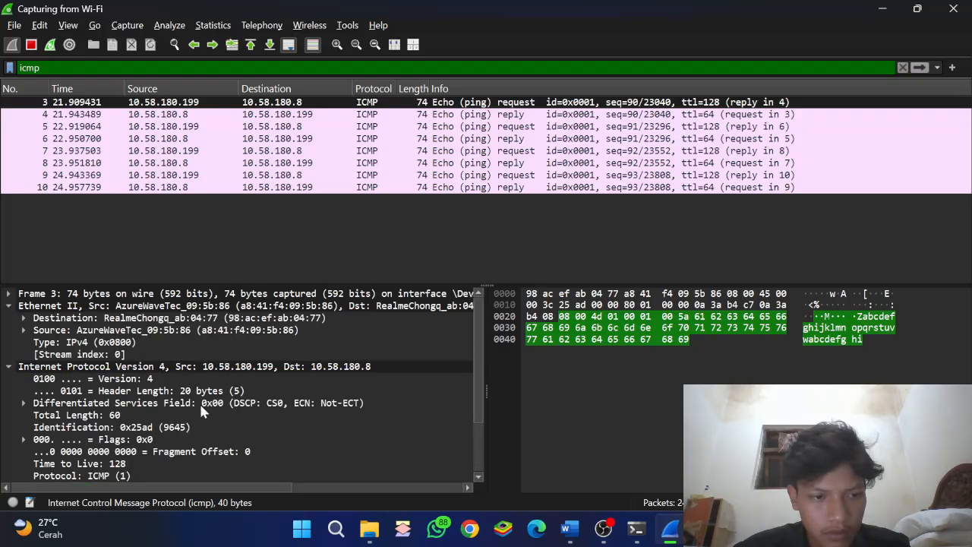
click(9, 366)
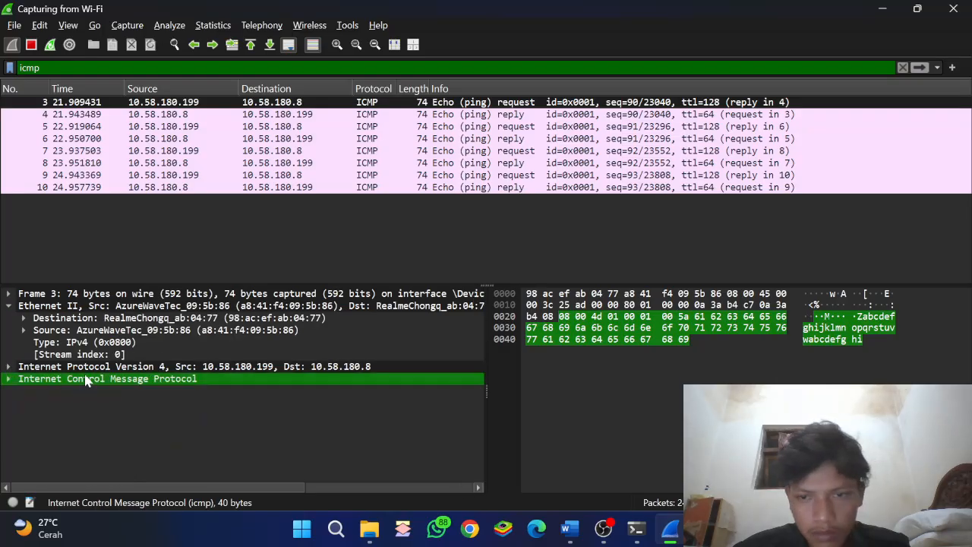
Select the last octet, 69, in frame 3's packet bytes to locate the ICMP data it belongs to.
click(694, 340)
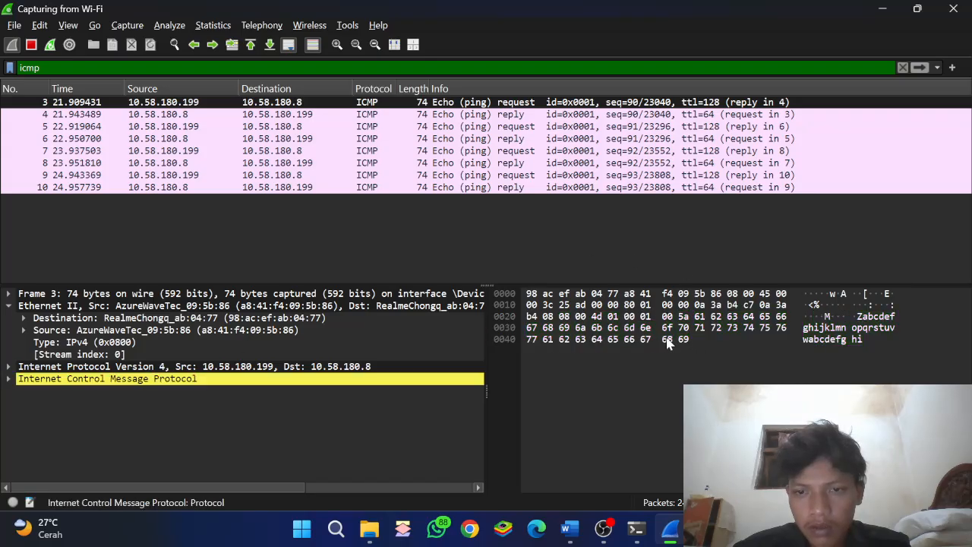
click(668, 340)
click(691, 342)
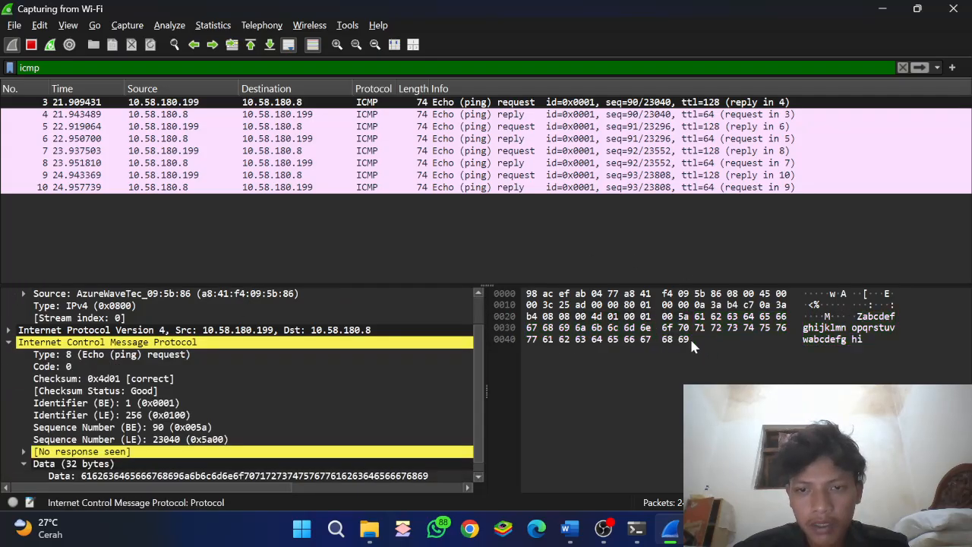
click(691, 343)
Return to Word and place the cursor below "Bagaimana mengeja dua oktet terakhir yang disorot?".
key(alt+Tab)
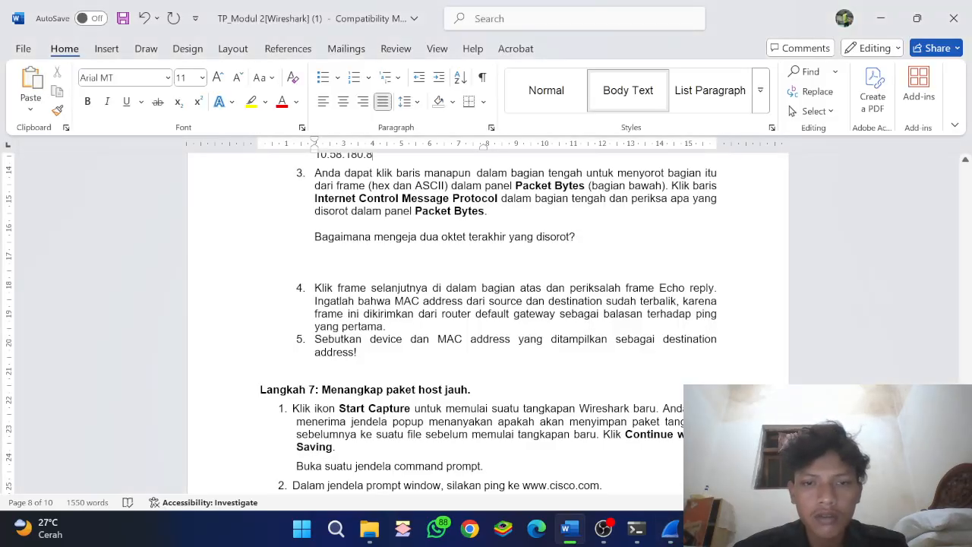
scroll(452, 319, up, 3)
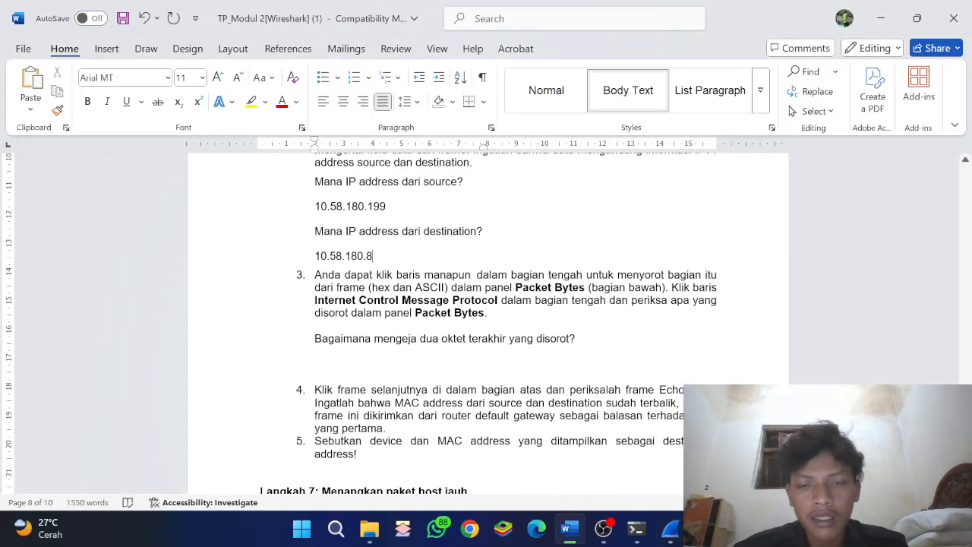
click(317, 364)
Switch to Wireshark and inspect the last two octets of the ICMP data in frame 3's packet bytes.
key(alt+Tab)
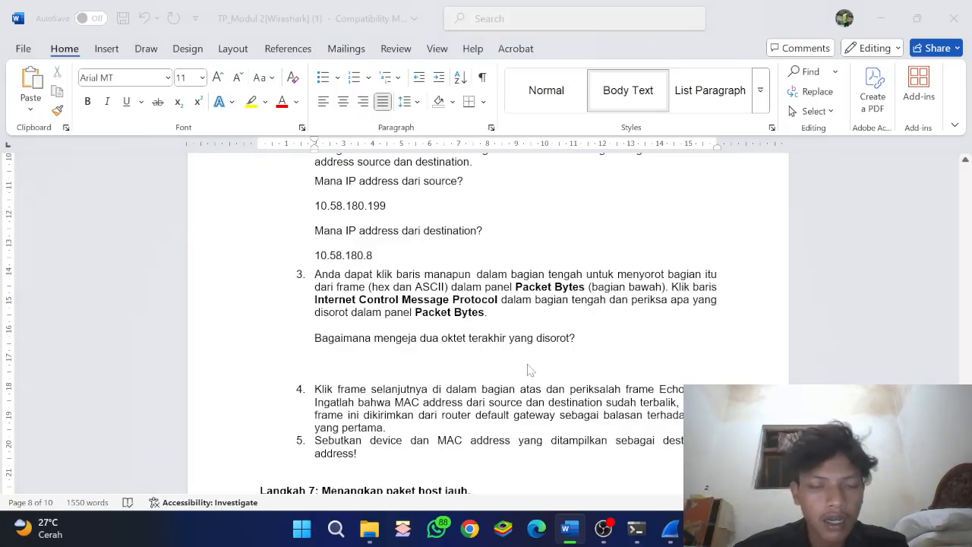
scroll(192, 395, down, 1)
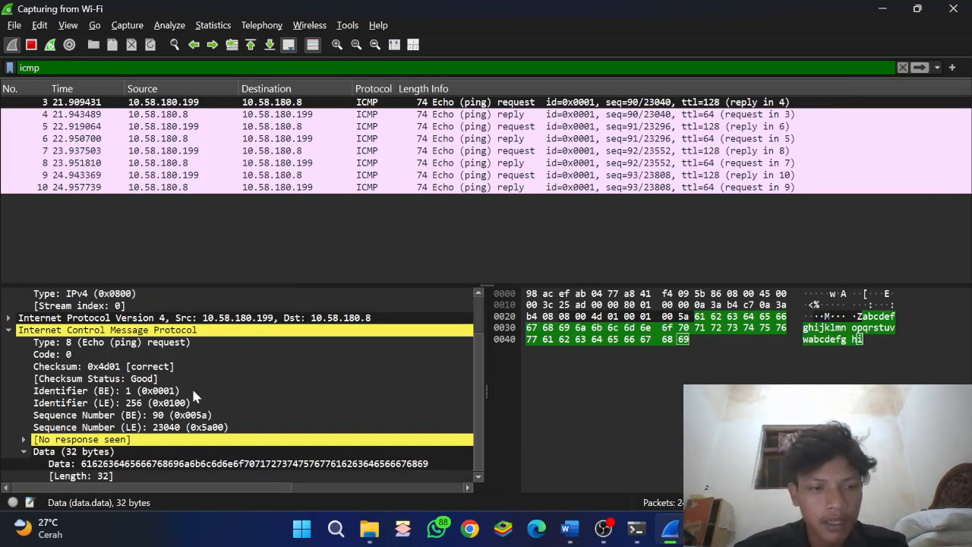
click(9, 319)
click(8, 320)
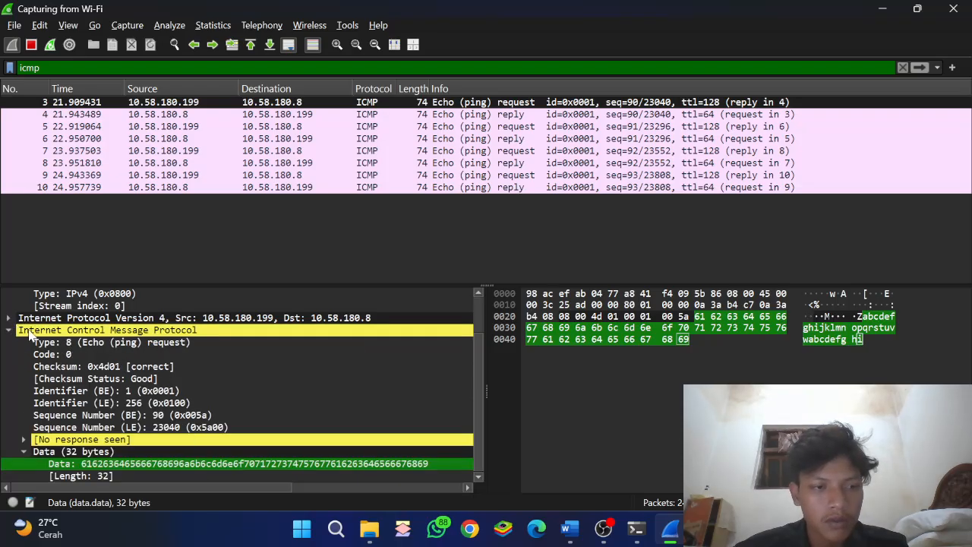
click(690, 339)
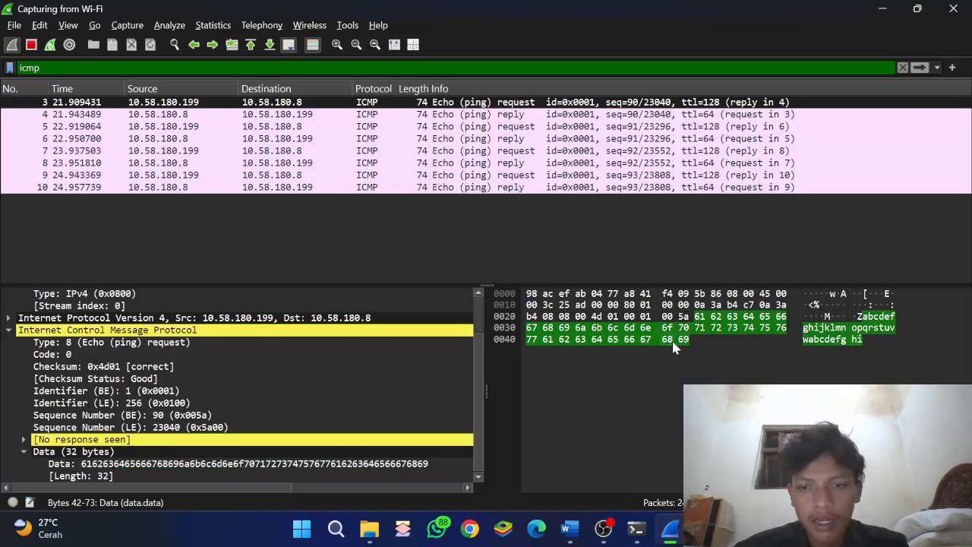
In Word, enter the answer "68 69 = HI" below "Bagaimana mengeja dua oktet terakhir yang disorot?" and check it against Wireshark.
key(alt+Tab)
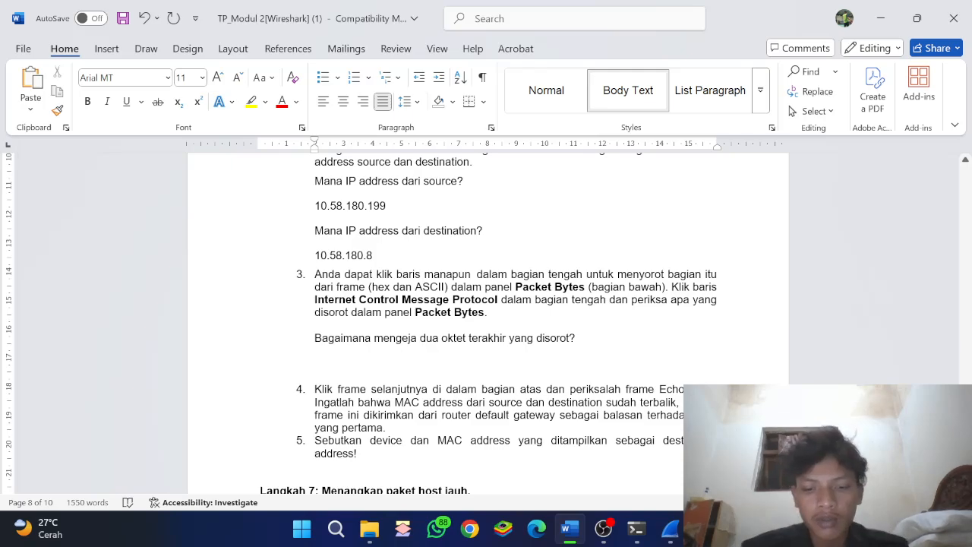
text(5)
key(BackSpace)
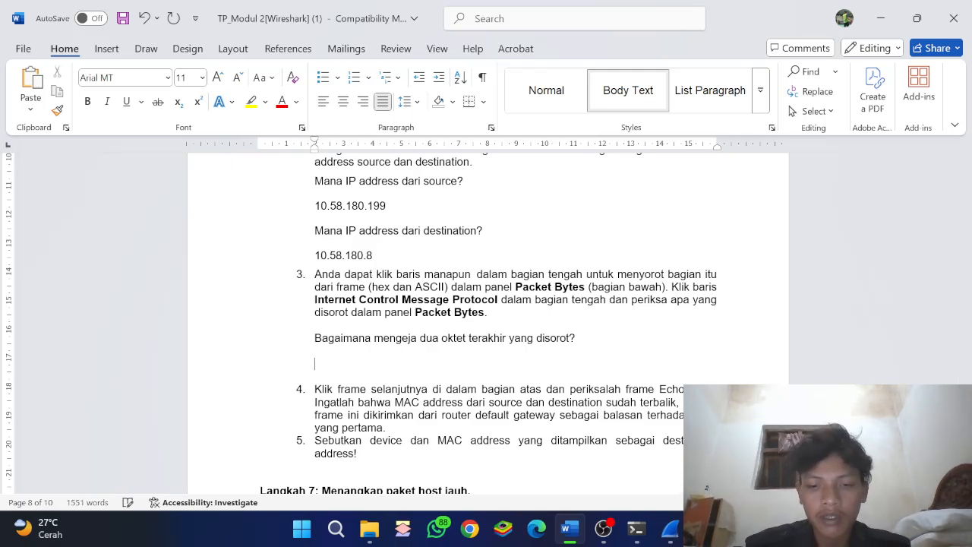
text(68 69)
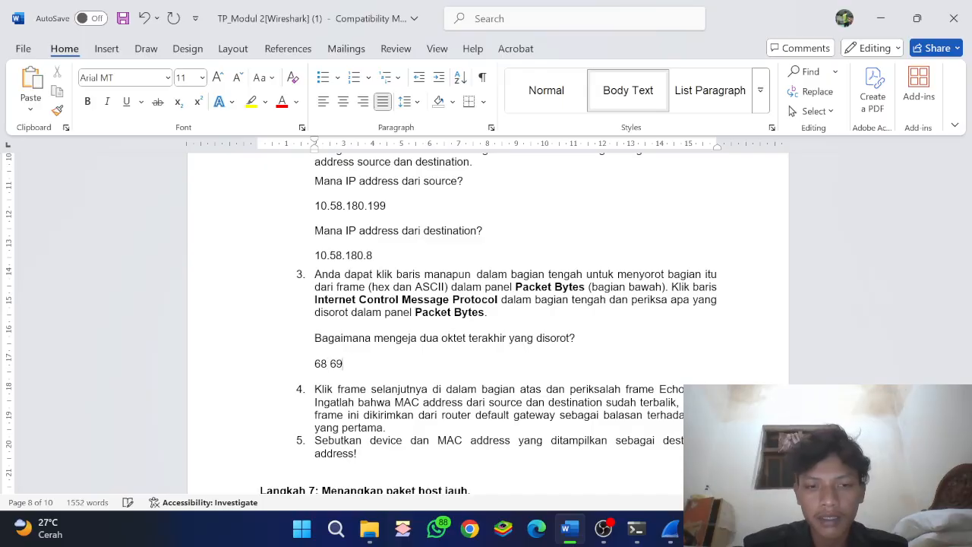
text( = )
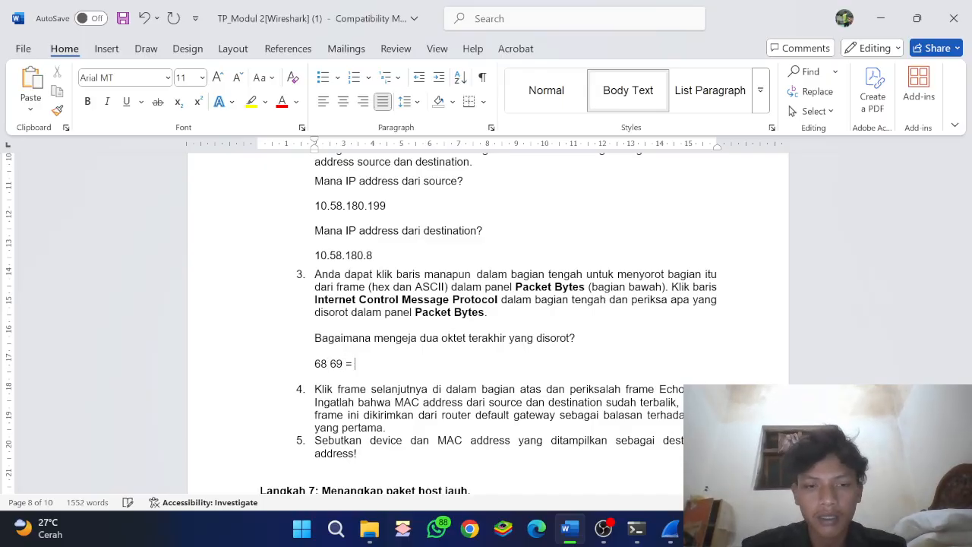
text(HI)
key(alt+Tab)
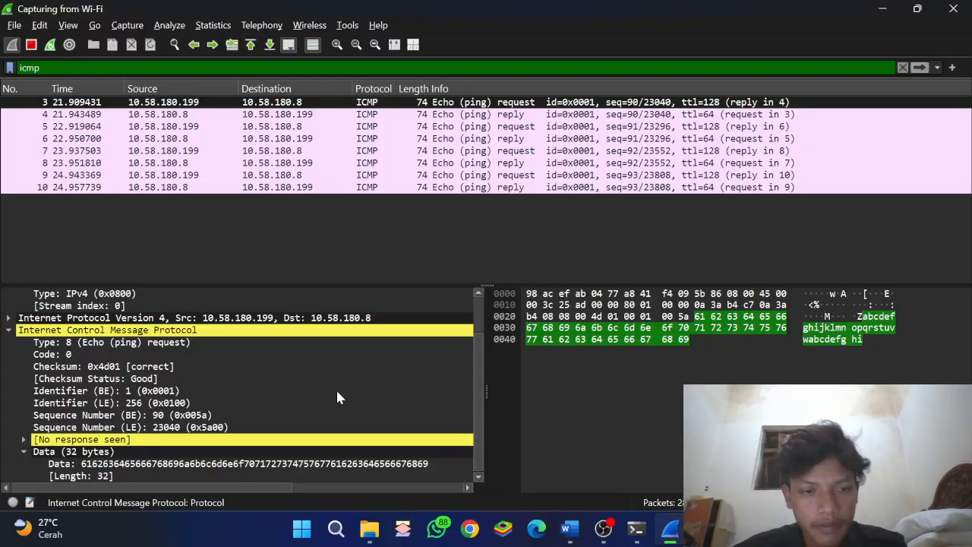
key(alt+Tab)
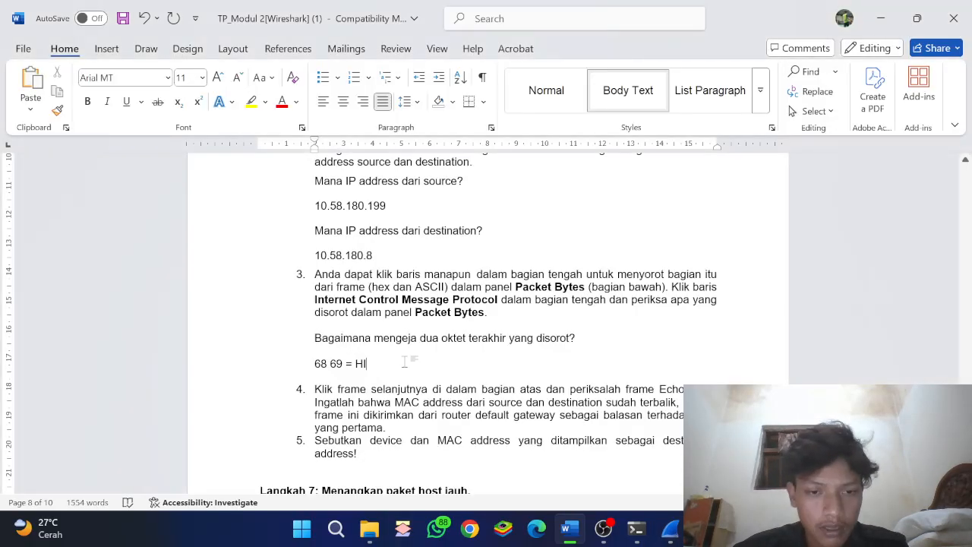
In Wireshark, collapse frame 3's Internet Control Message Protocol details and copy the source MAC address value from its Ethernet II header.
scroll(486, 320, down, 3)
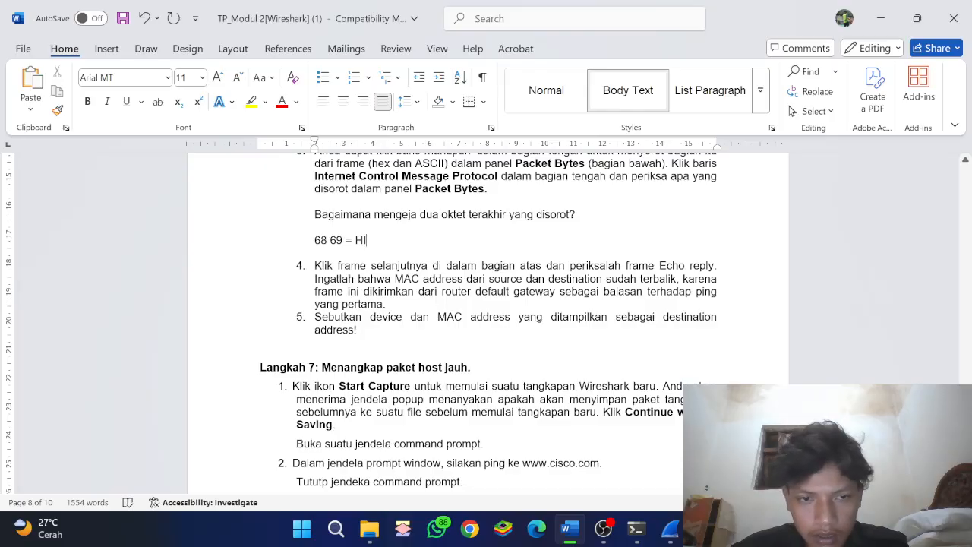
key(alt+Tab)
scroll(111, 366, up, 2)
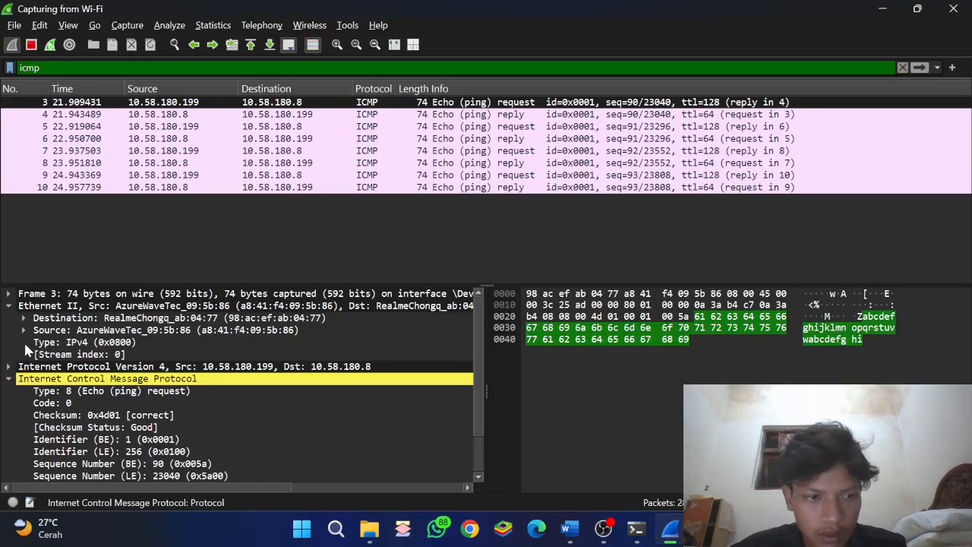
click(9, 378)
click(148, 331)
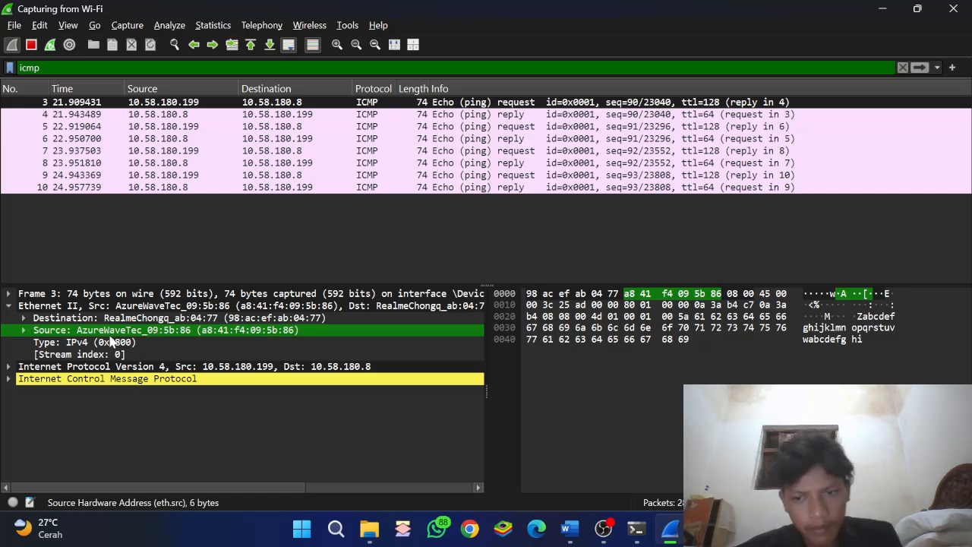
right_click(81, 342)
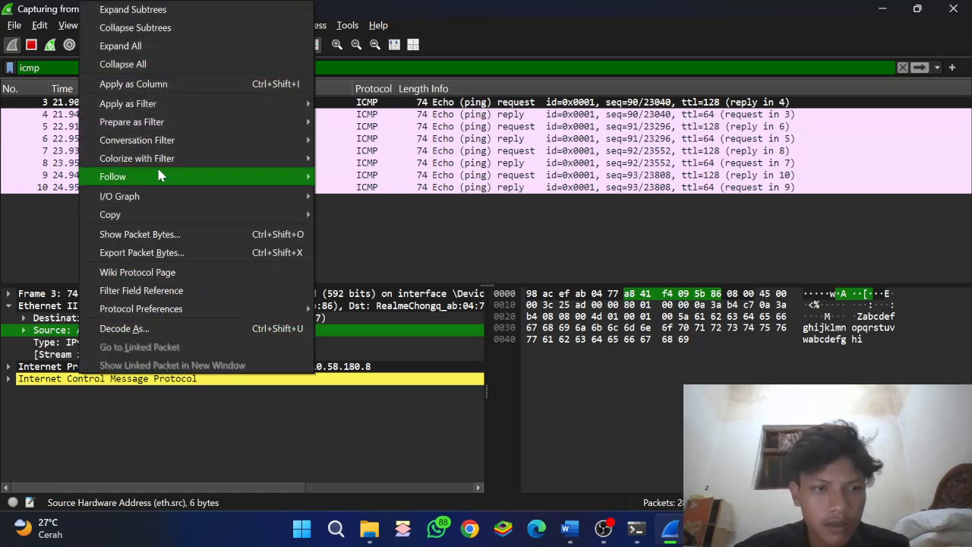
mouse_move(152, 215)
click(358, 287)
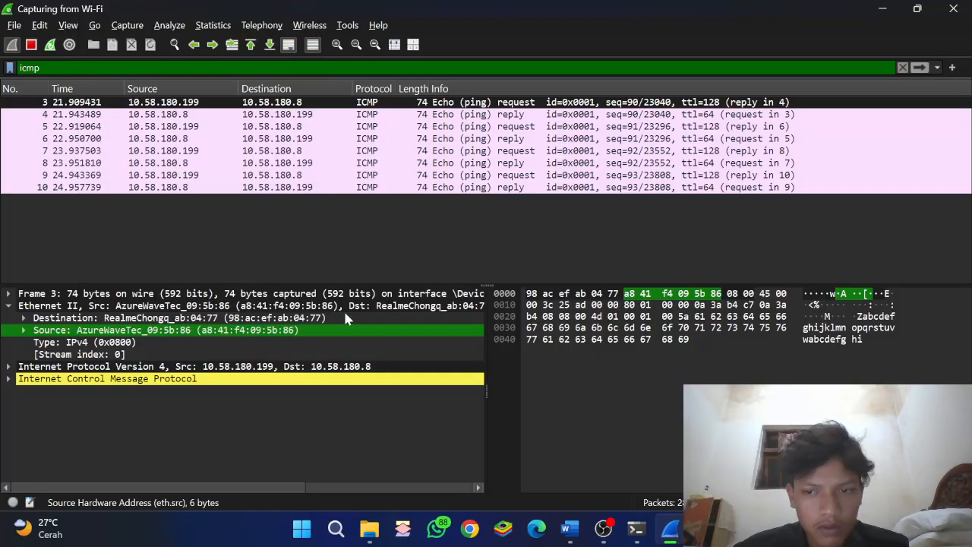
Answer question 5 in Word with AzureWaveTec_a8:41:f4:09:5b:86 on its own unnumbered line below the question.
key(alt+Tab)
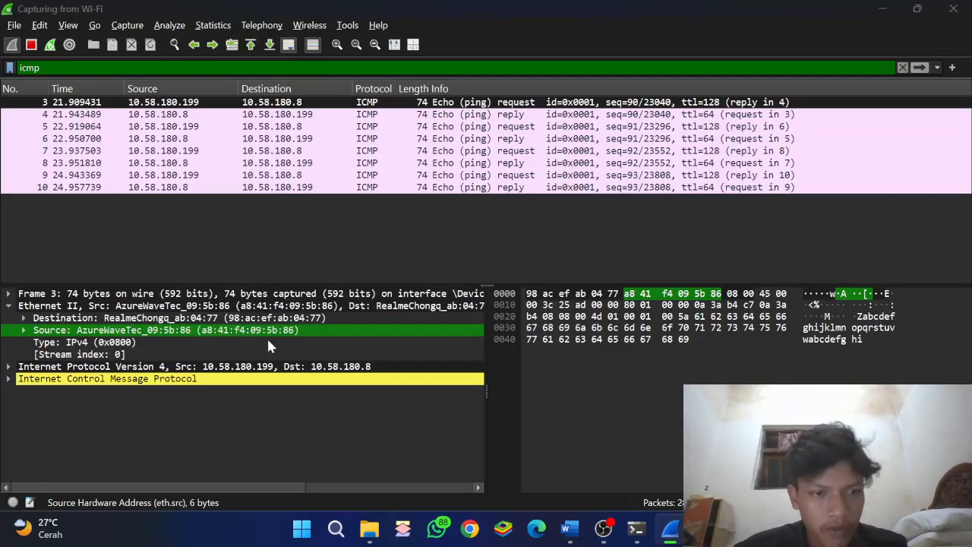
key(alt+Tab)
click(360, 331)
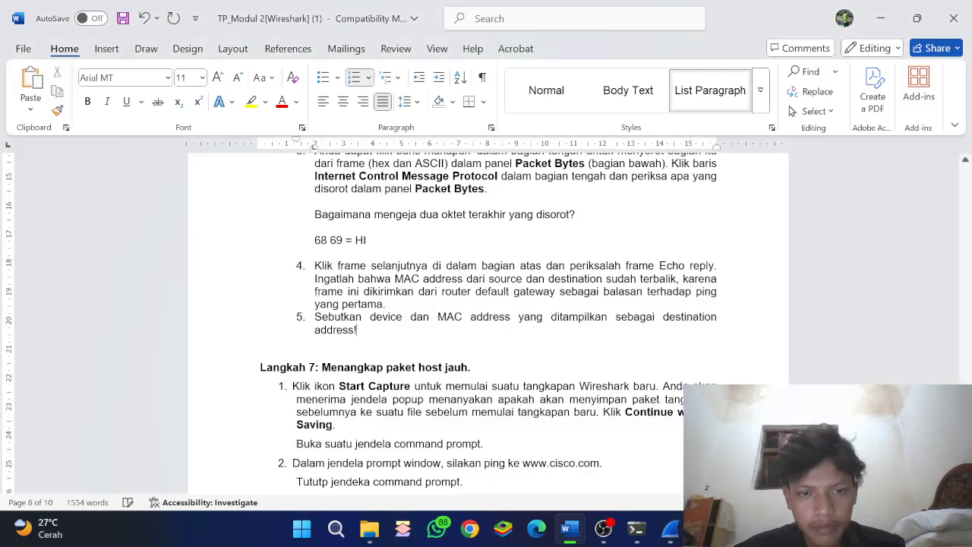
text(a8:41:f4:09:5b:86)
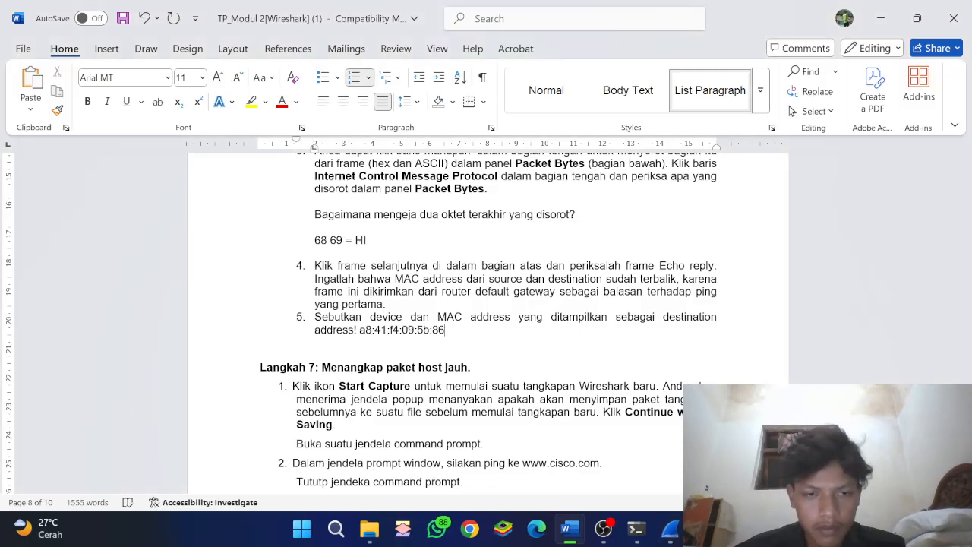
text(Azure)
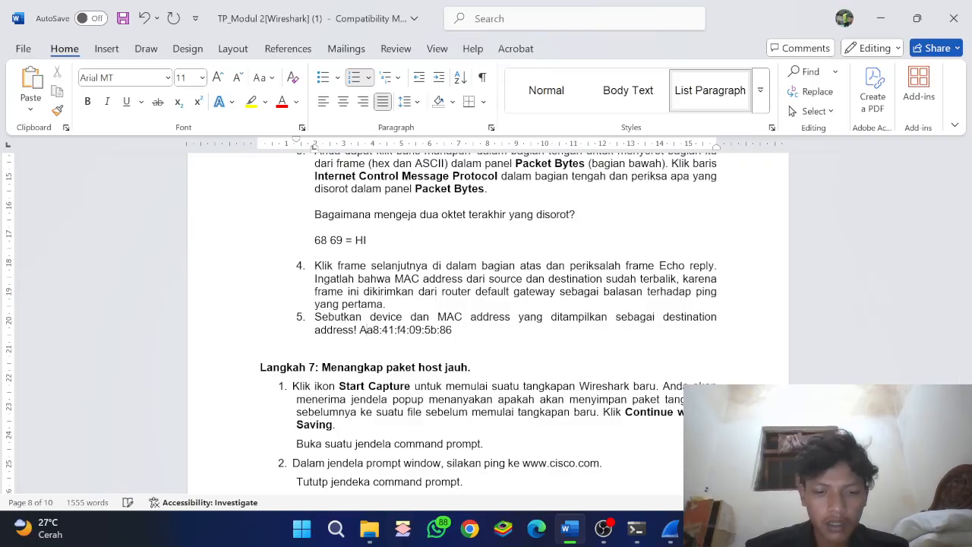
text(Wave)
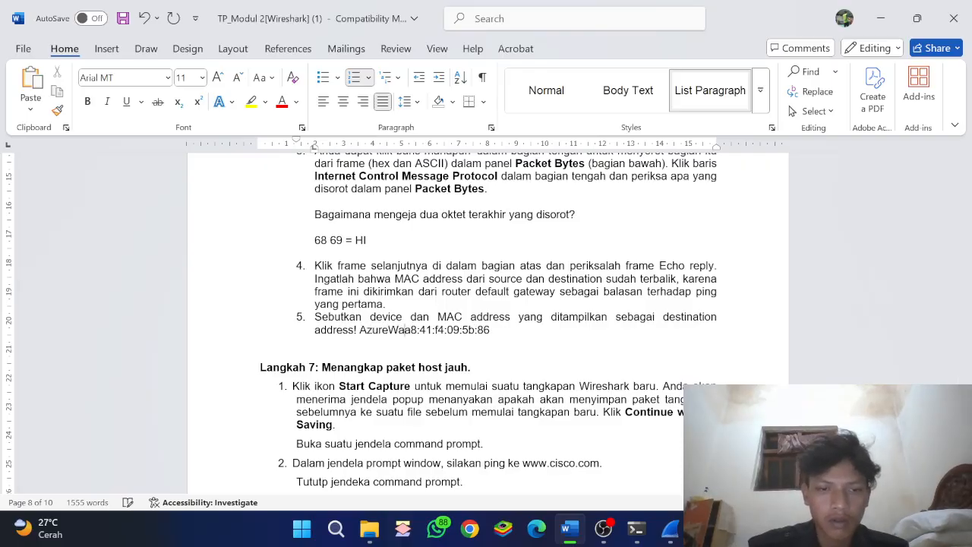
text(Tec)
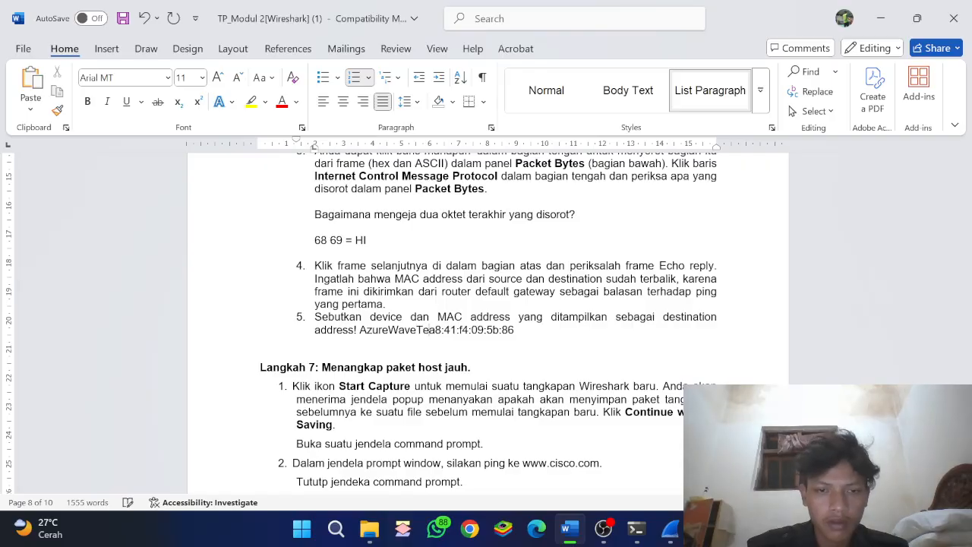
text(_)
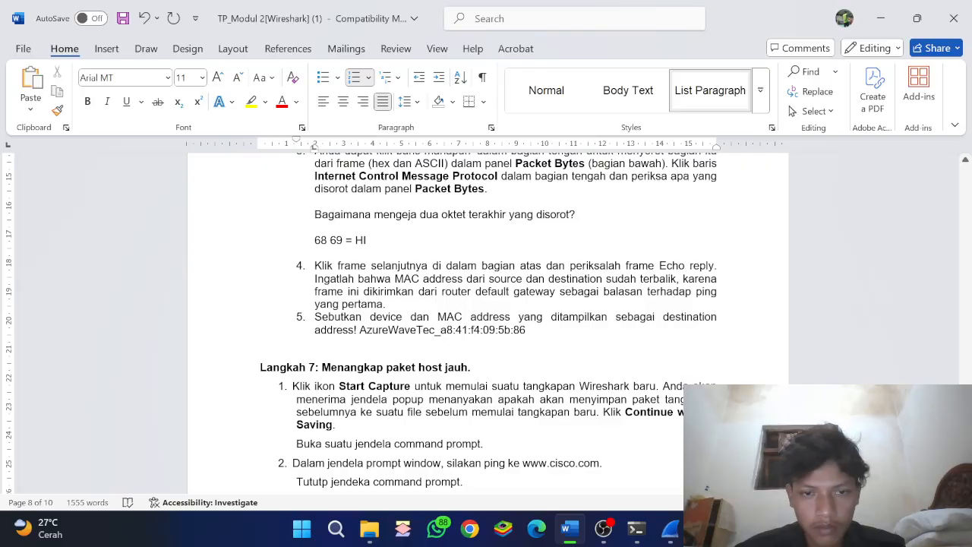
click(360, 330)
key(Return)
key(BackSpace)
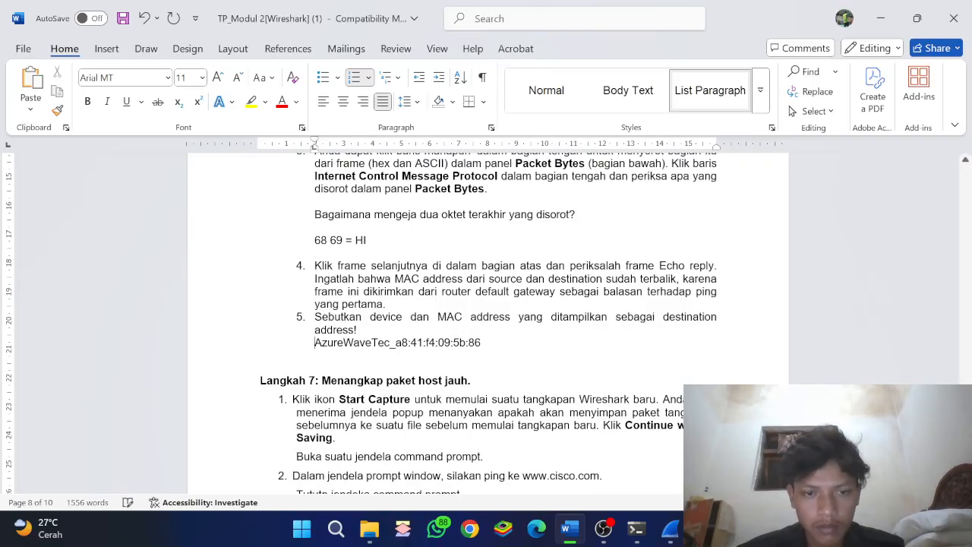
Read the Langkah 7 instructions, stop the running Wireshark capture and start a new one without saving the captured packets.
scroll(365, 374, down, 1)
scroll(486, 327, down, 3)
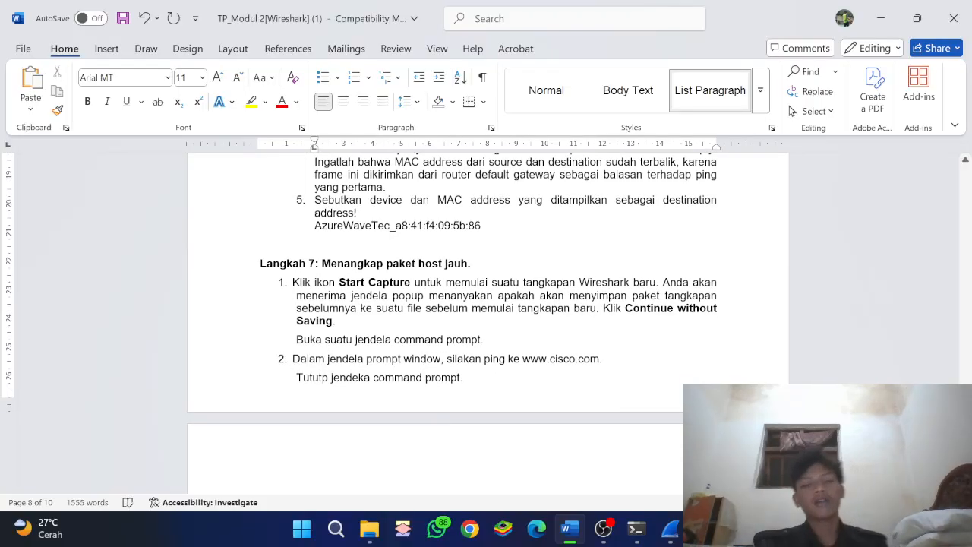
click(462, 377)
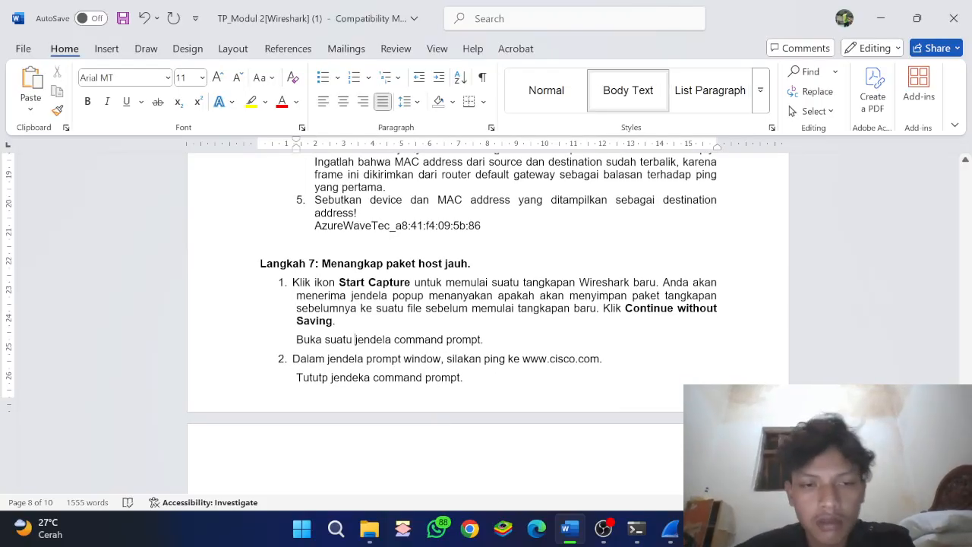
scroll(462, 365, down, 1)
scroll(355, 341, down, 2)
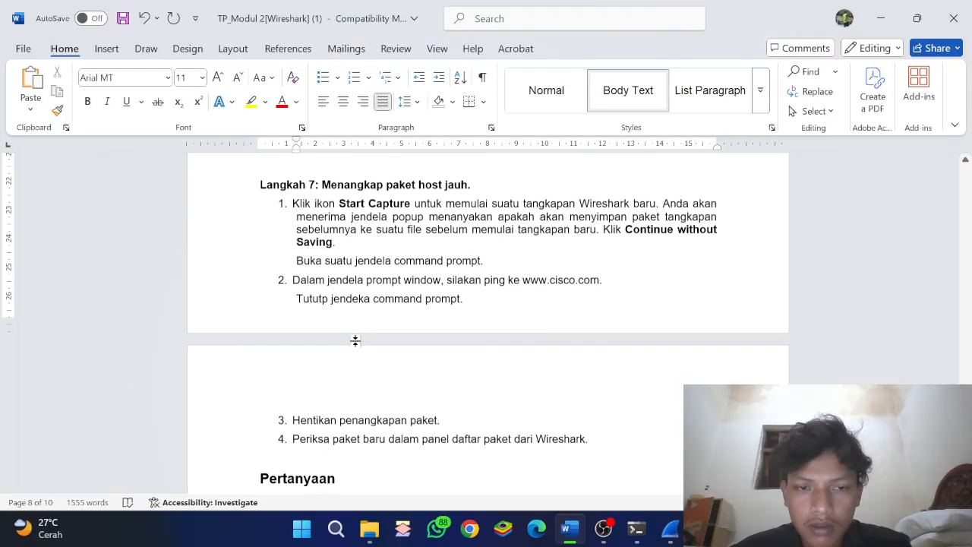
key(alt+Tab)
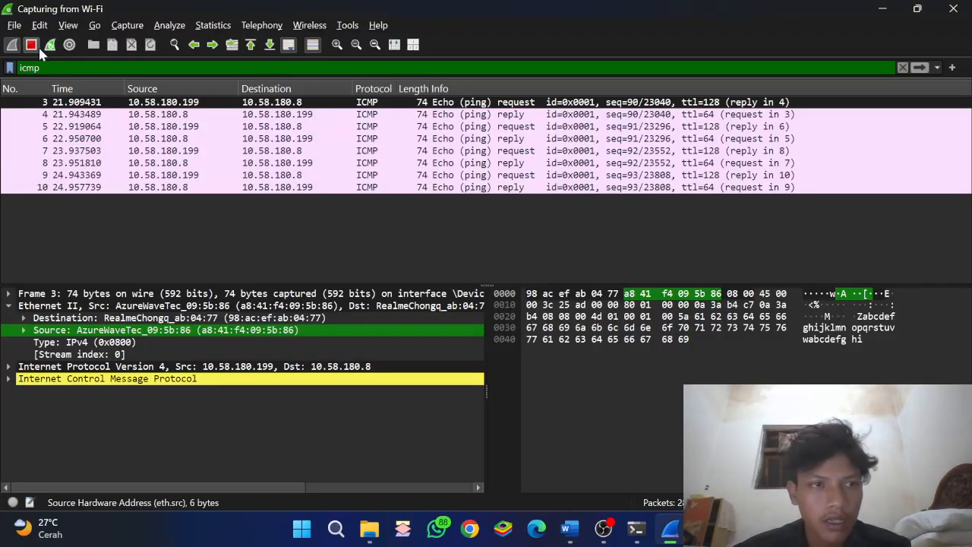
click(32, 44)
click(12, 44)
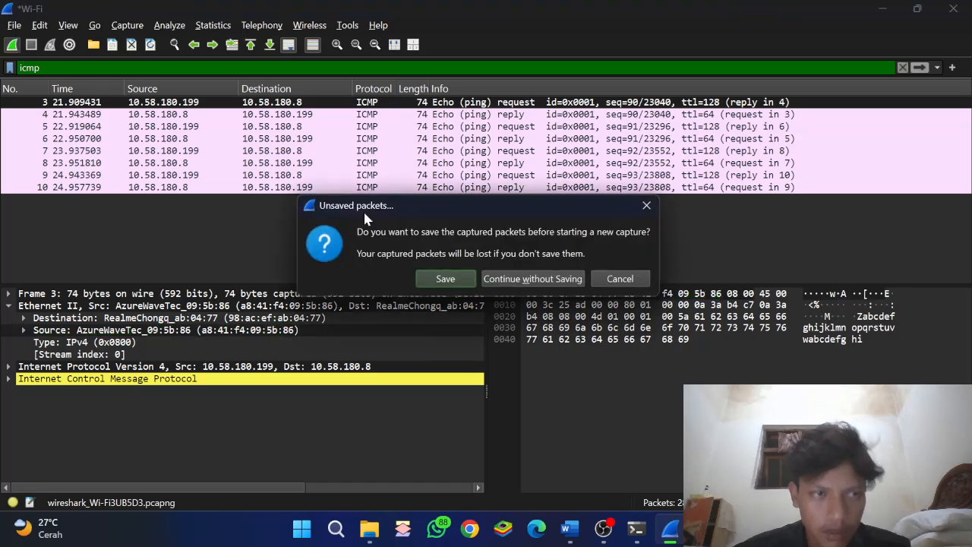
click(555, 279)
key(alt+Tab)
scroll(395, 324, down, 2)
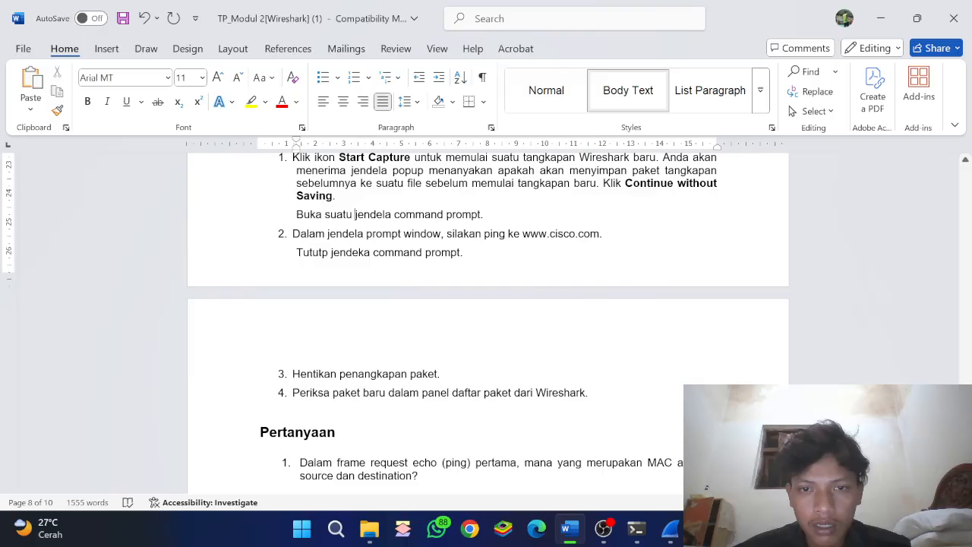
drag(508, 234, 602, 234)
key(ctrl+c)
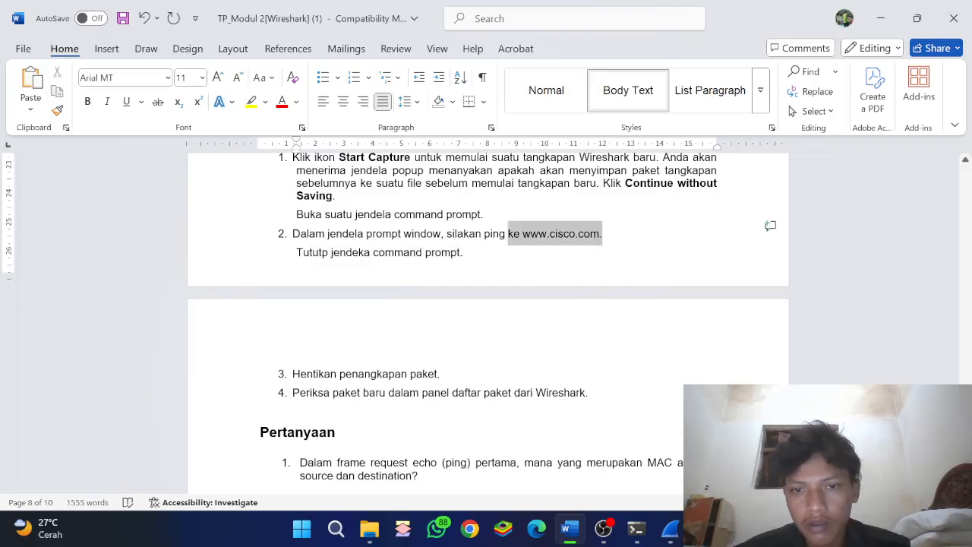
click(637, 530)
text(ping)
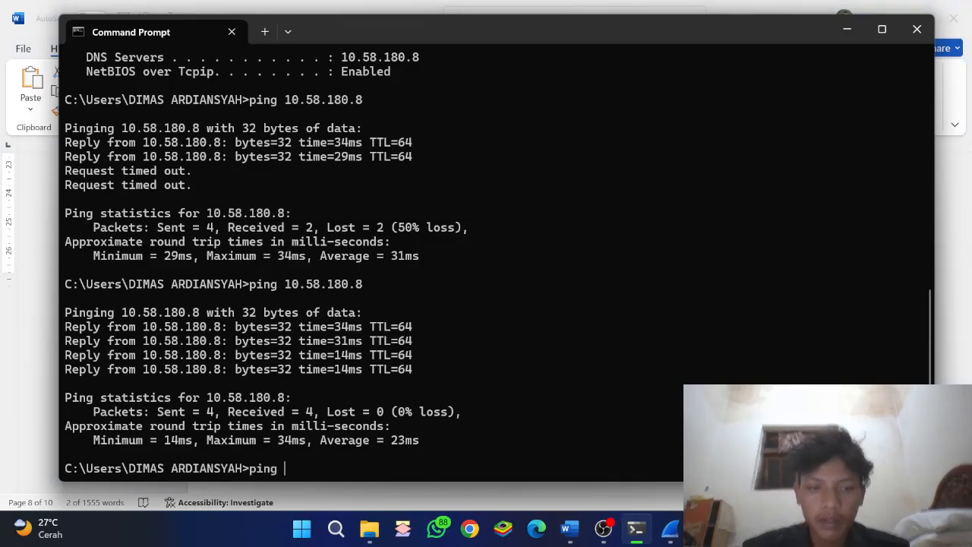
key(ctrl+v)
key(Return)
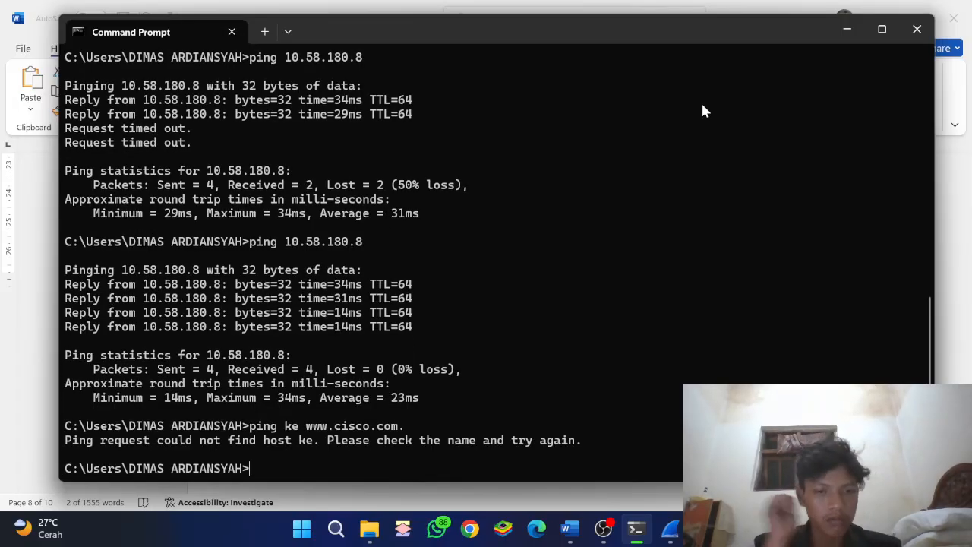
key(Up)
key(Return)
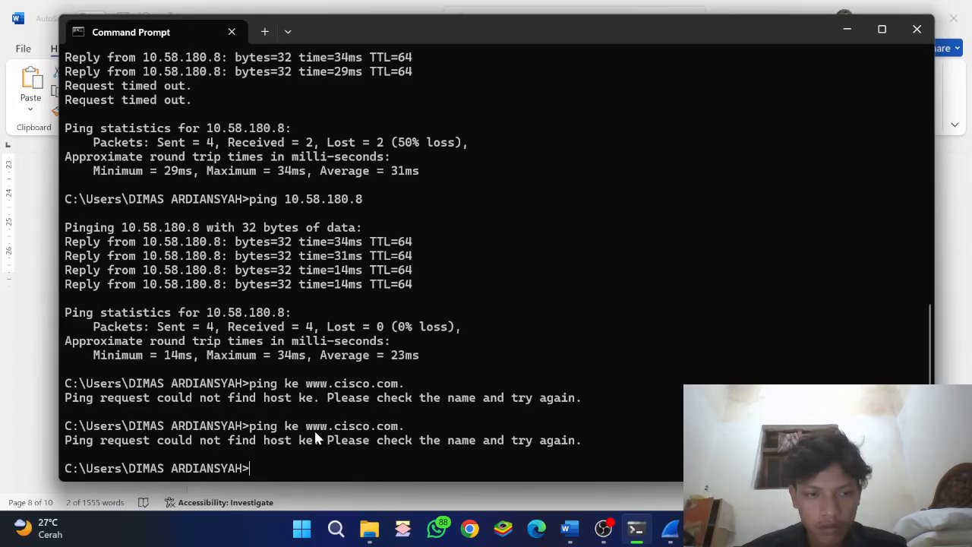
key(Up)
key(BackSpace)
key(Return)
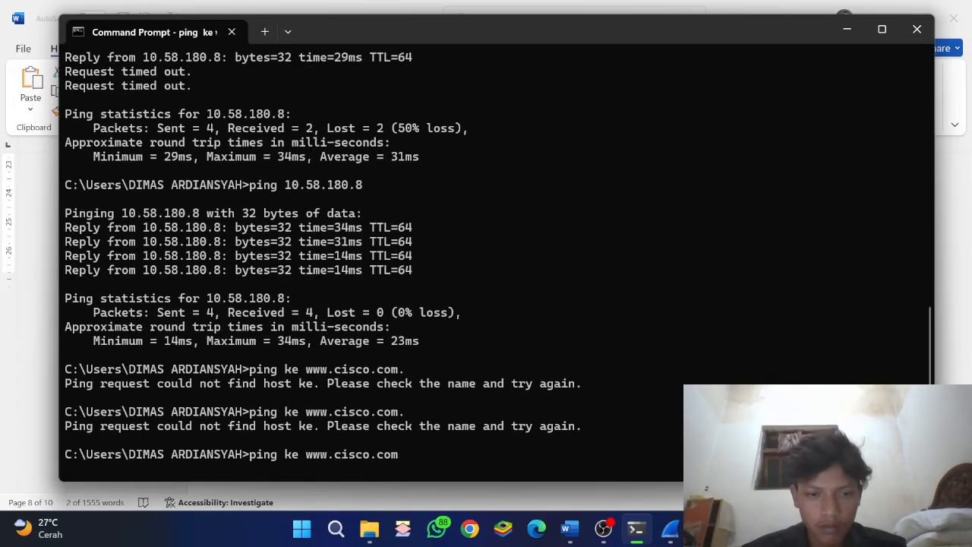
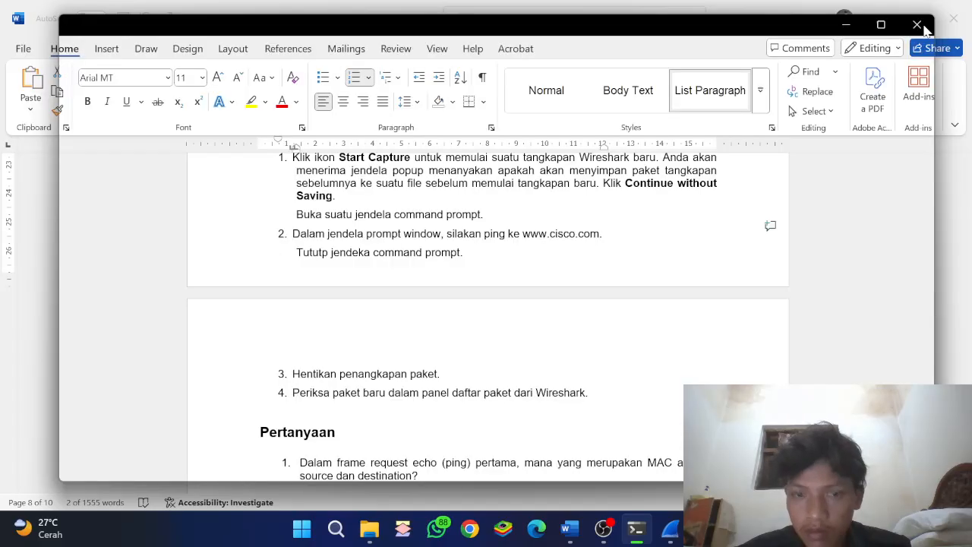
click(917, 29)
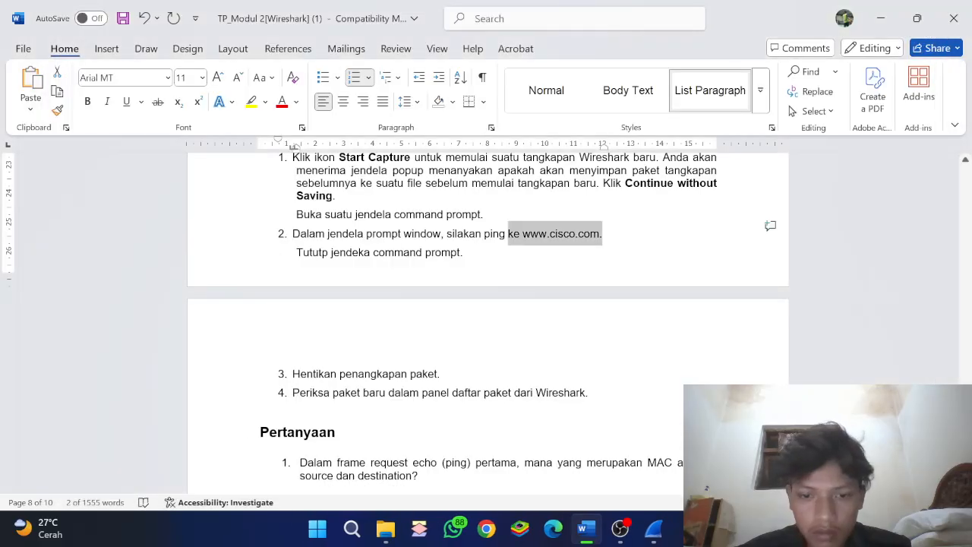
click(352, 530)
text(cmd)
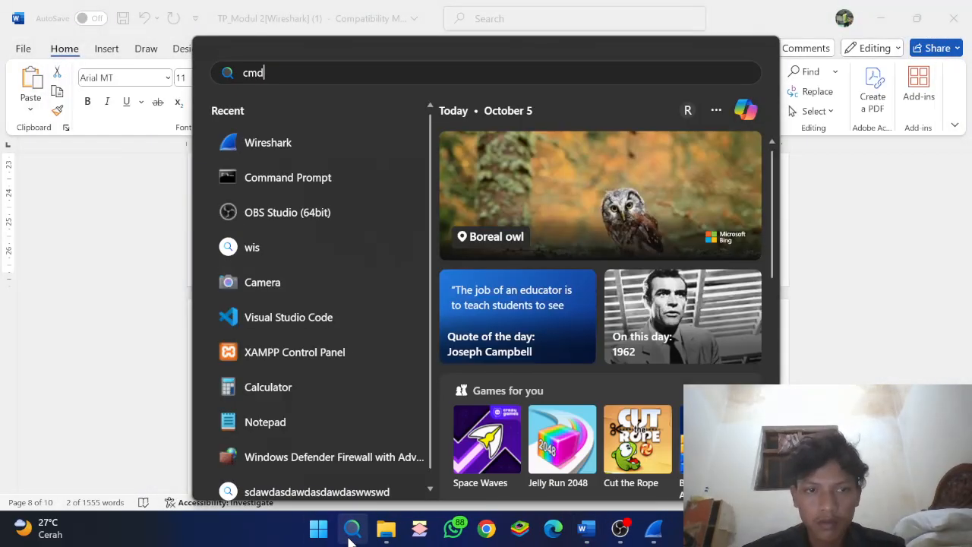
key(Return)
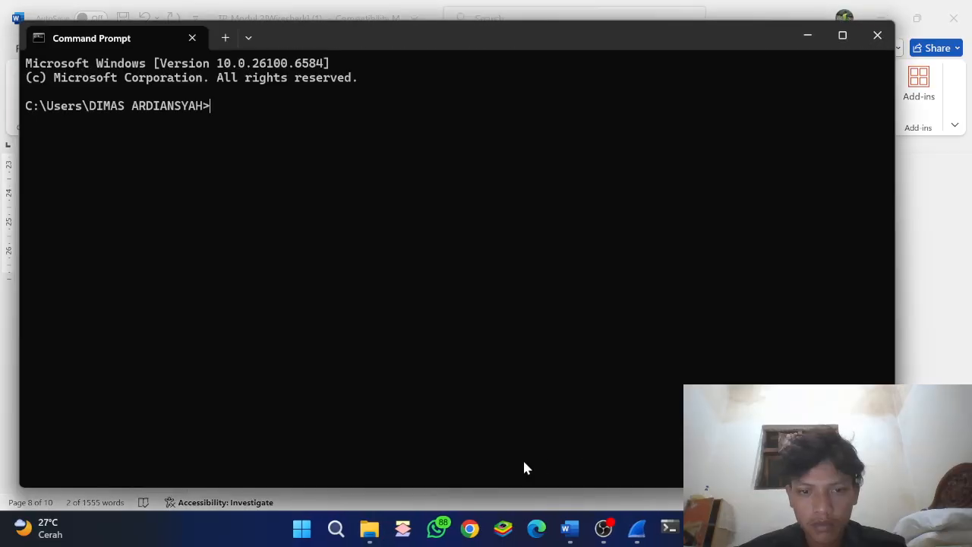
text(ping)
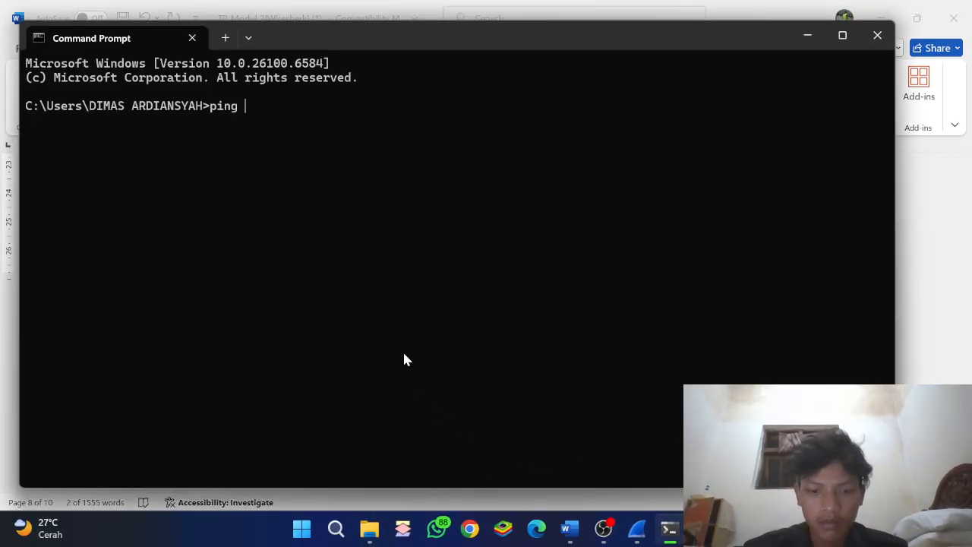
text(ke www.cisco.com.)
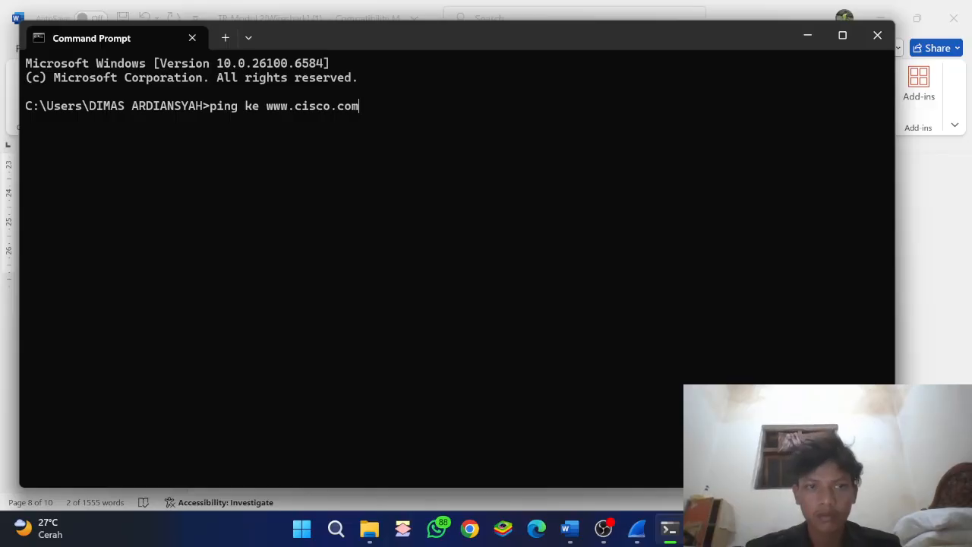
key(BackSpace)
key(BackSpace)
key(BackSpace)
key(Return)
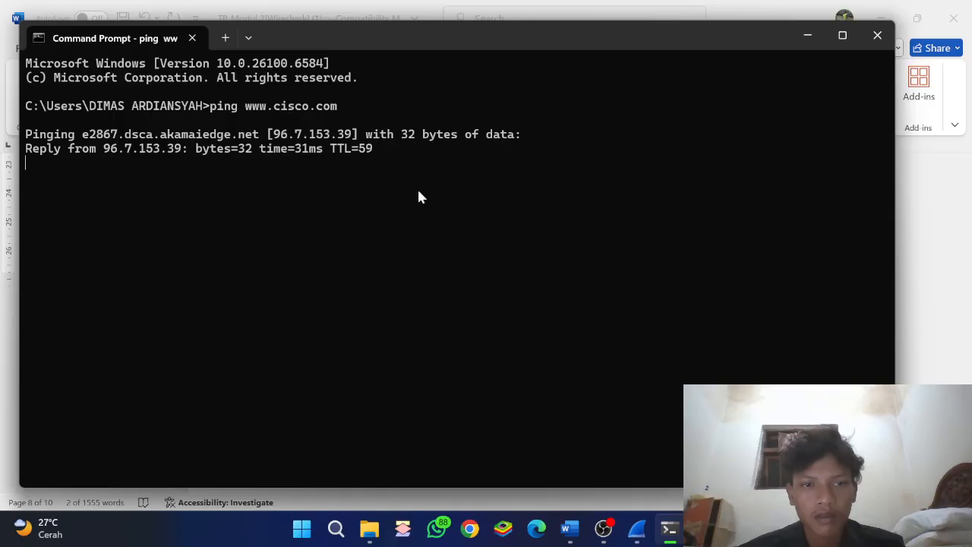
Check the captured ICMP packets in Wireshark, and read the remaining Langkah 7 instructions and Pertanyaan questions in Word.
click(559, 7)
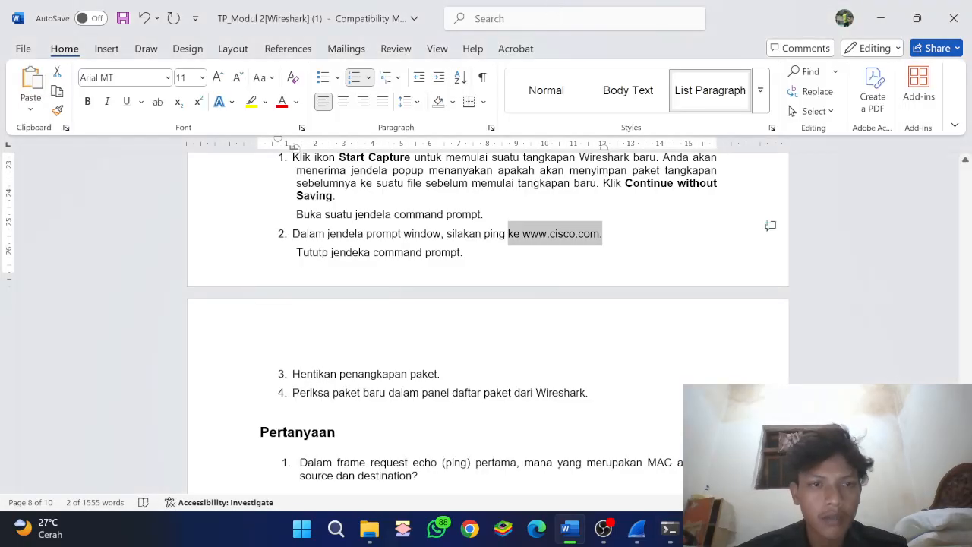
key(alt+Tab)
key(alt+Tab)
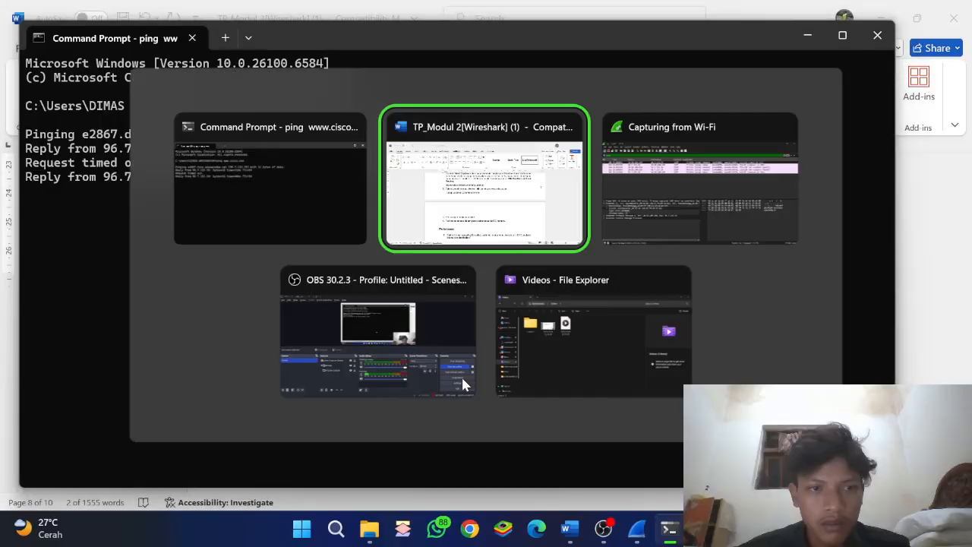
key(alt+Tab)
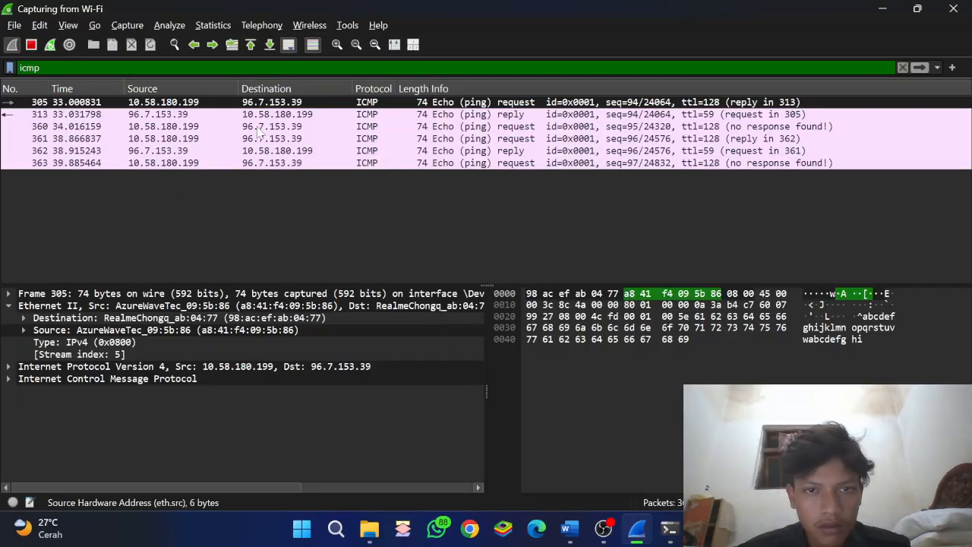
key(alt+Tab)
key(alt+Tab)
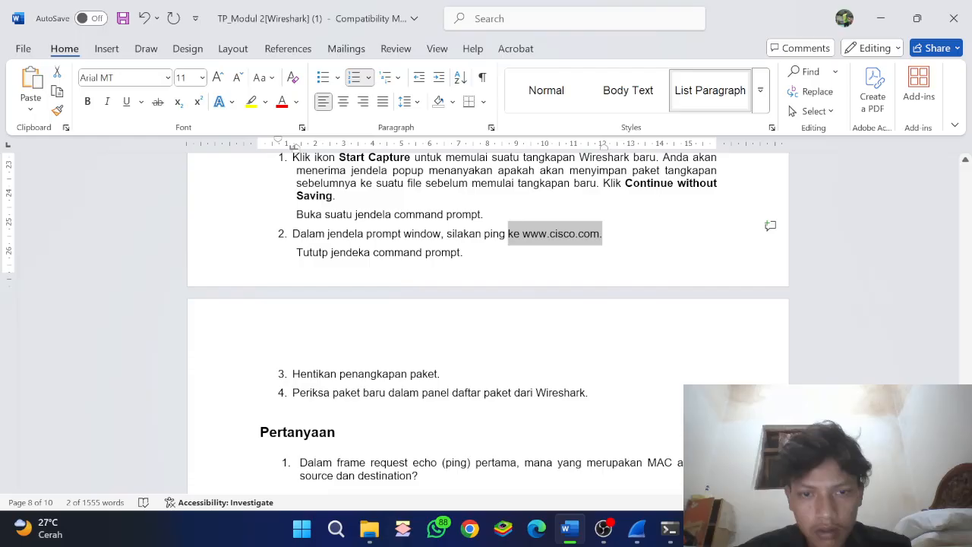
scroll(486, 319, down, 1)
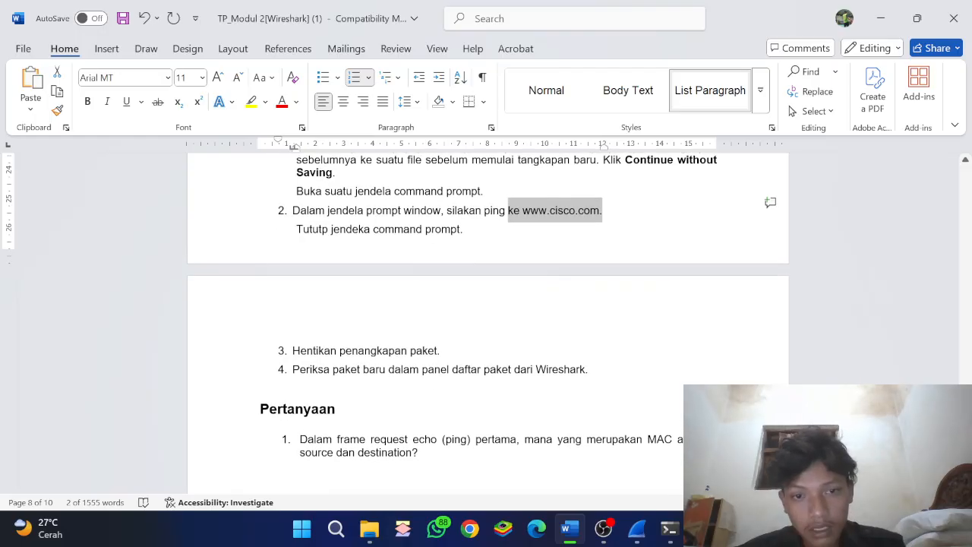
scroll(486, 319, down, 2)
scroll(486, 319, down, 1)
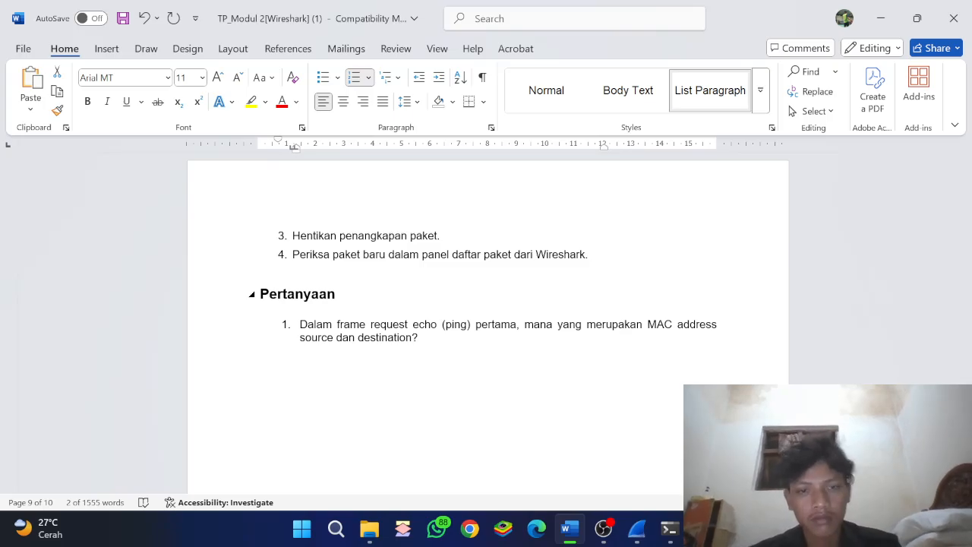
scroll(487, 326, down, 2)
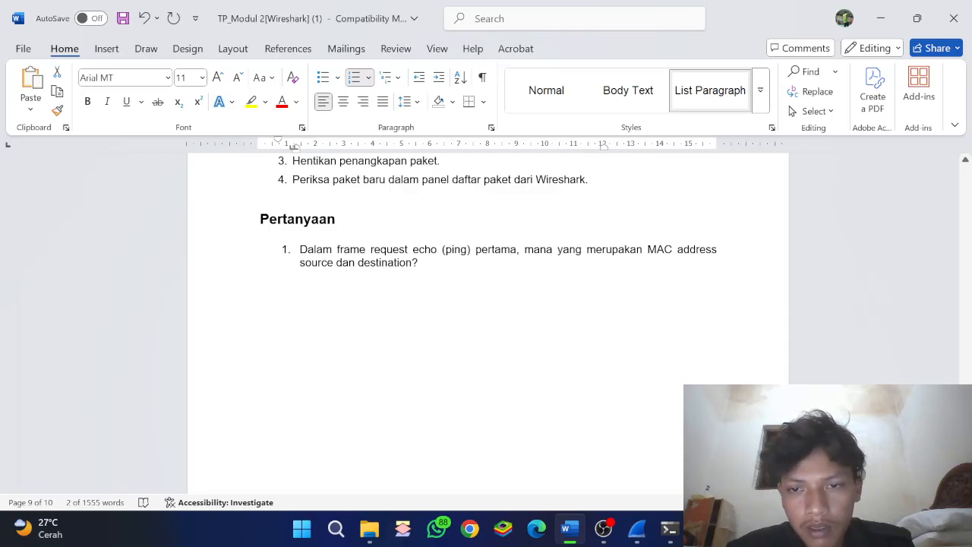
scroll(487, 326, down, 10)
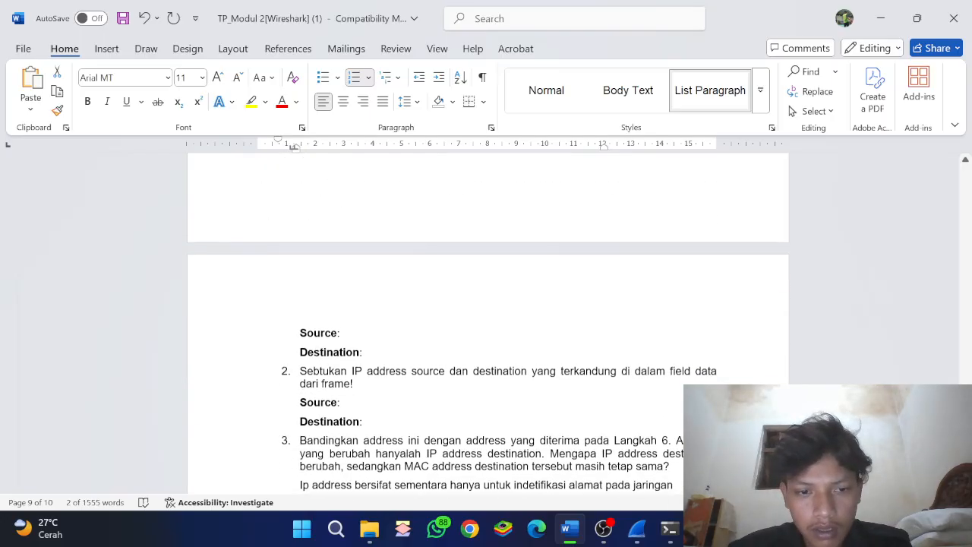
scroll(488, 326, down, 1)
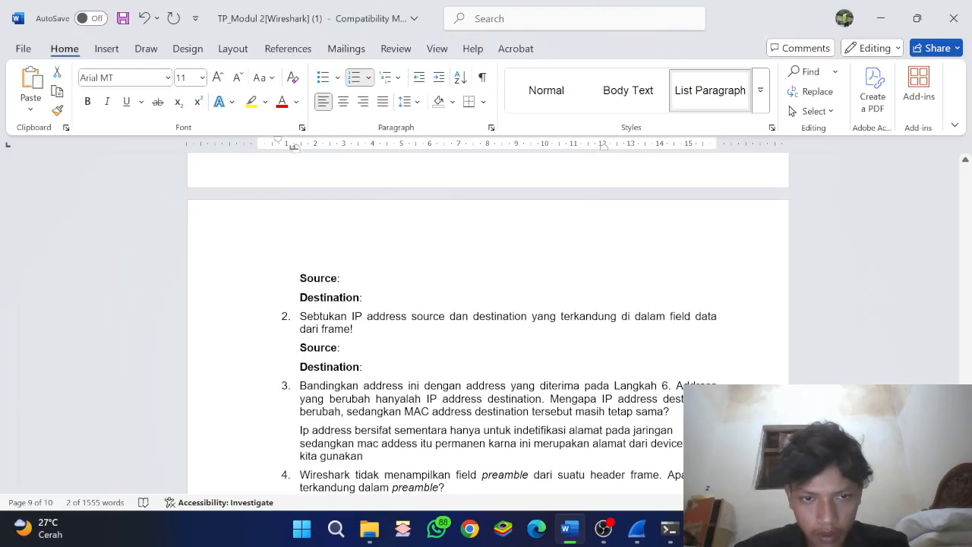
scroll(429, 319, up, 4)
scroll(429, 319, down, 1)
Copy the source MAC address of the first echo request from Wireshark and enter a8:41:f4:09:5b:86 as question 1's Source in Word.
key(alt+Tab)
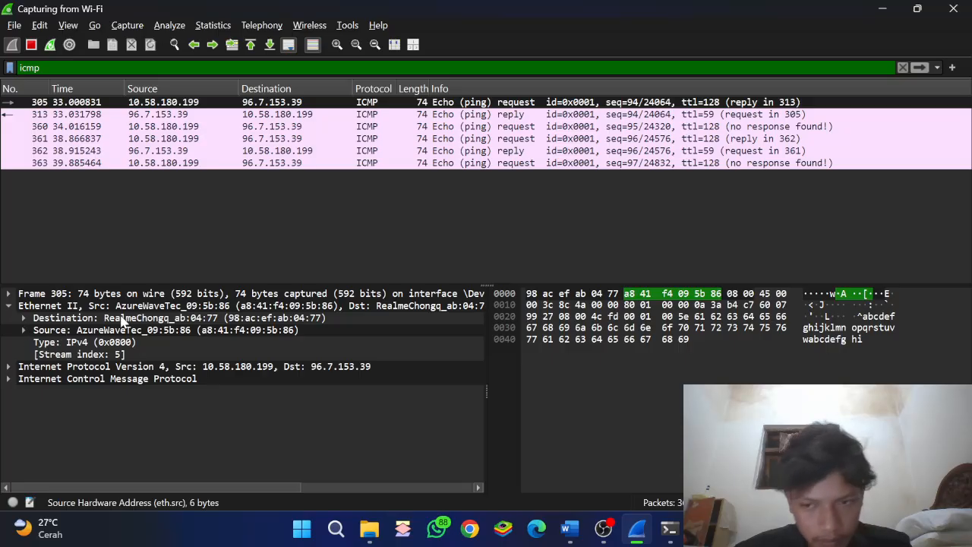
click(189, 332)
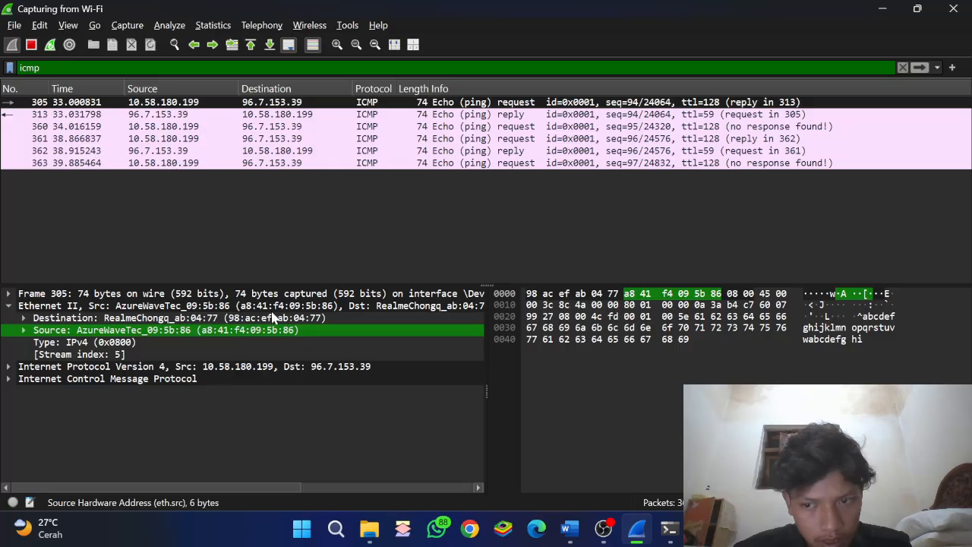
right_click(239, 332)
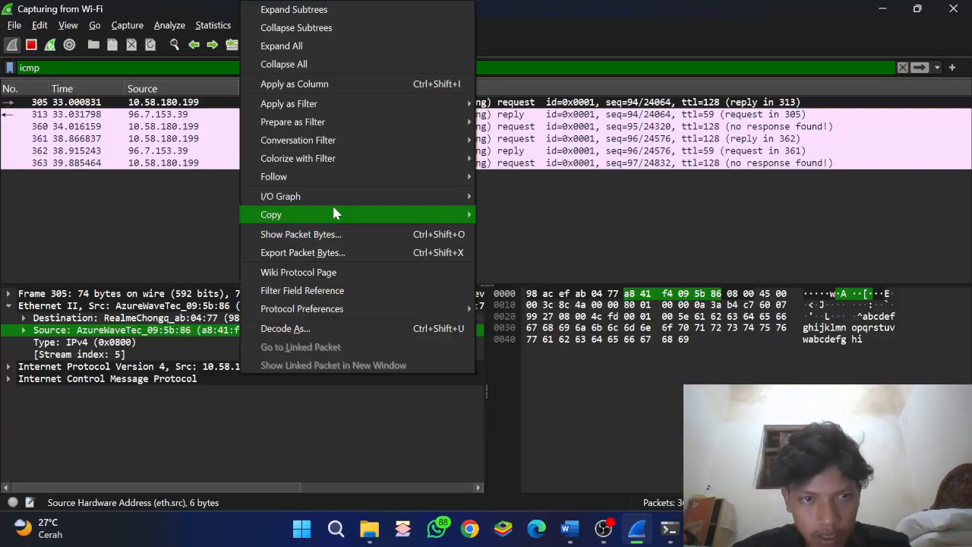
mouse_move(425, 215)
click(558, 288)
click(565, 528)
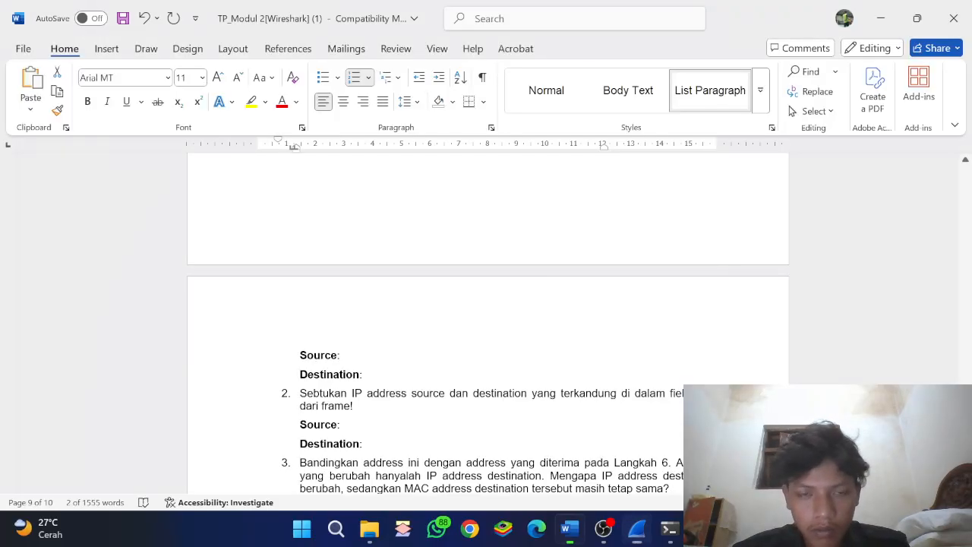
click(389, 351)
text(a8:41:f4:09:5b:86)
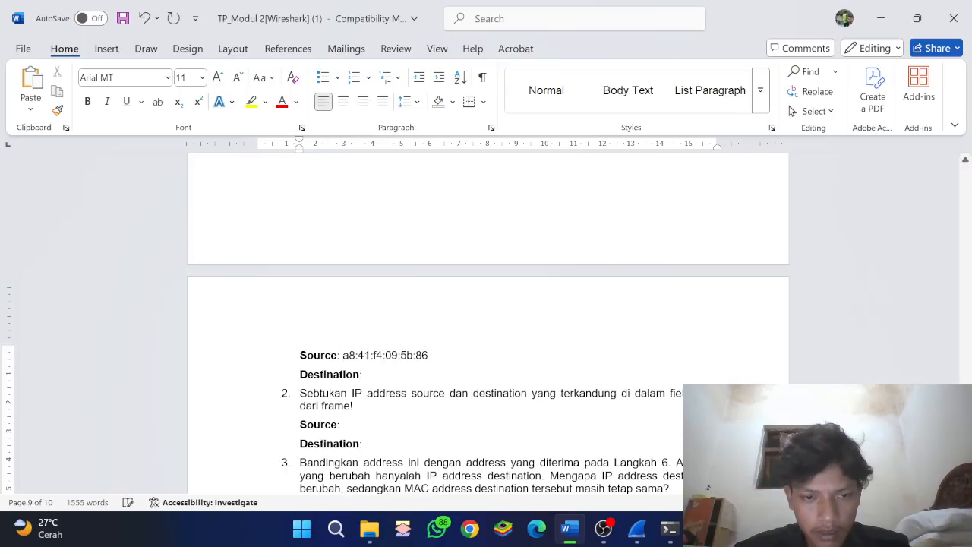
Copy the first echo request's destination MAC value from Wireshark and enter 98:ac:ef:ab:04:77 as question 1's Destination in Word.
key(alt+Tab)
click(288, 319)
right_click(288, 319)
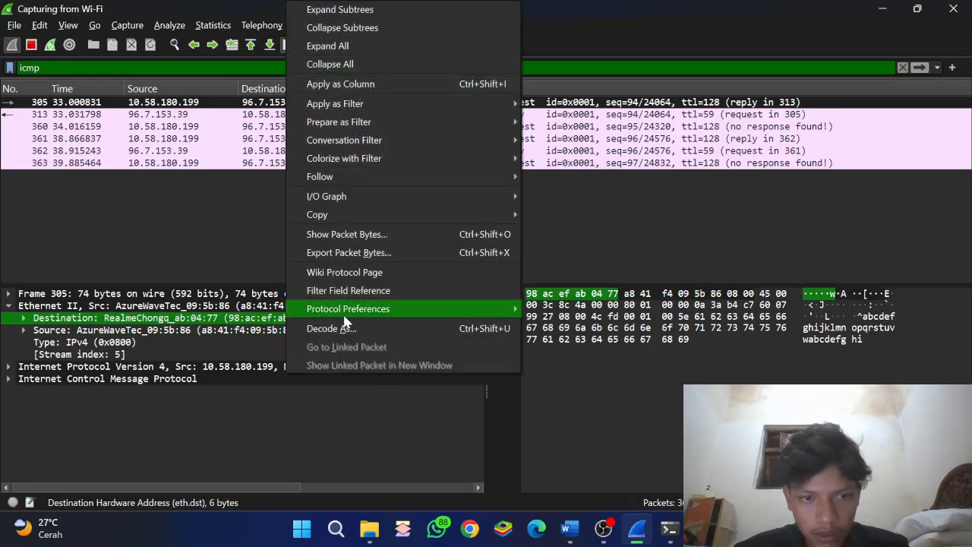
mouse_move(377, 215)
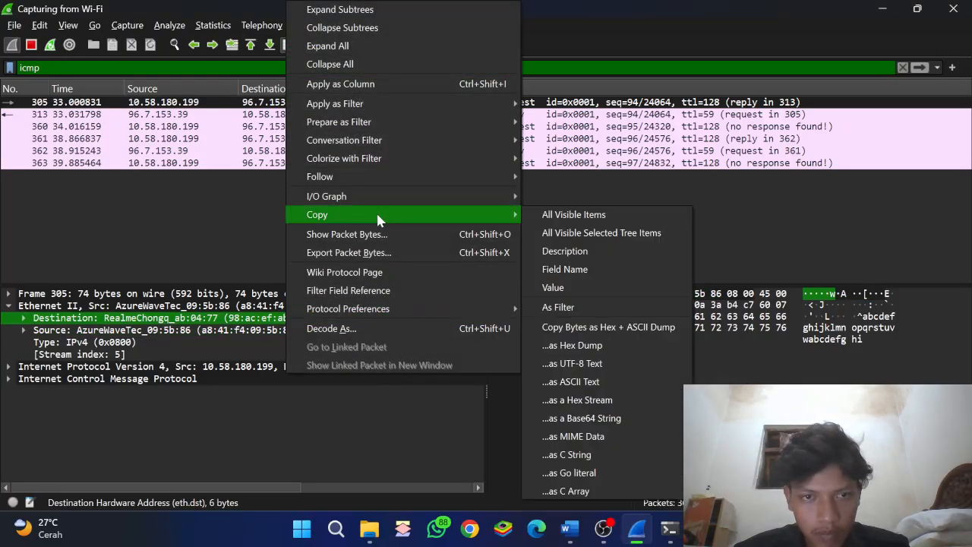
click(575, 307)
right_click(259, 319)
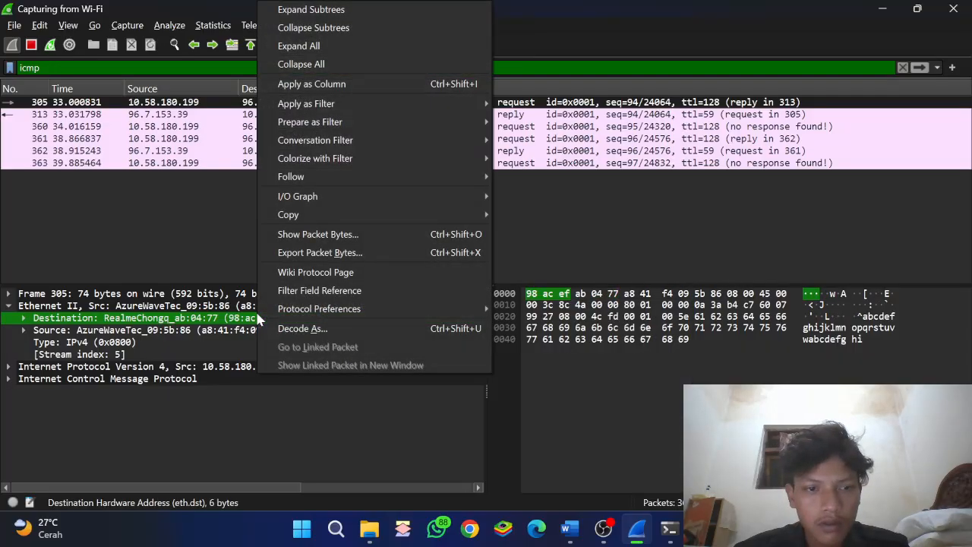
mouse_move(342, 215)
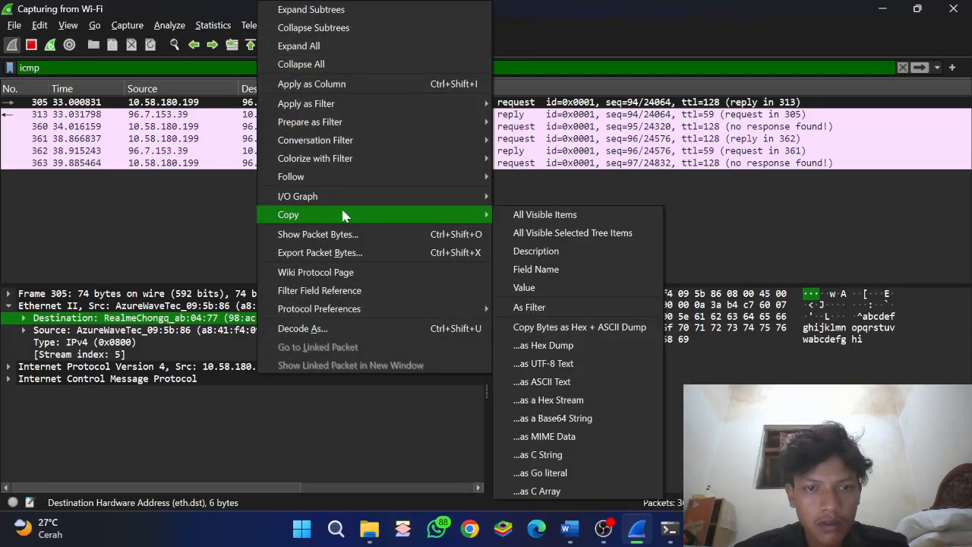
click(526, 287)
key(alt+Tab)
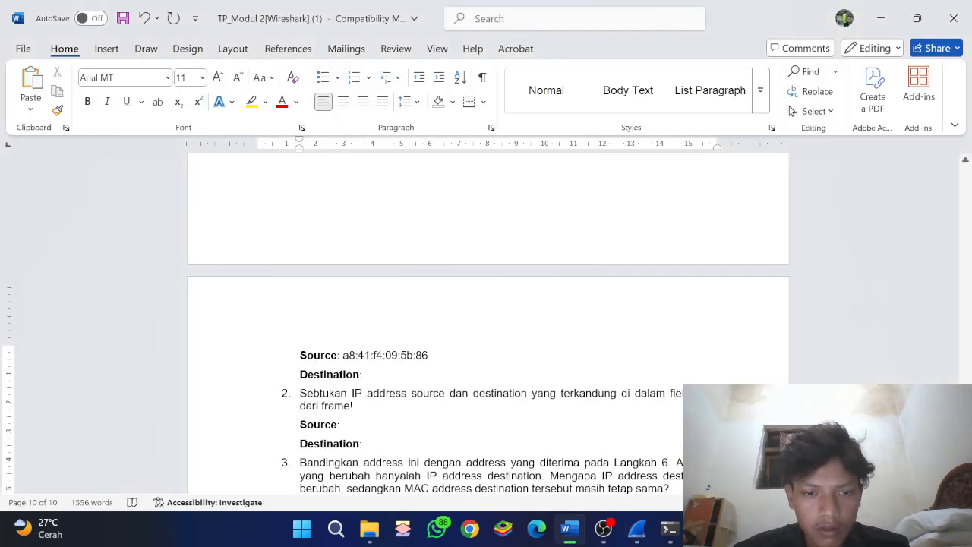
click(426, 370)
key(ctrl+v)
Look up the first echo request's source IP in Wireshark and enter 10.58.180.199 as question 2's Source in Word.
scroll(486, 380, down, 1)
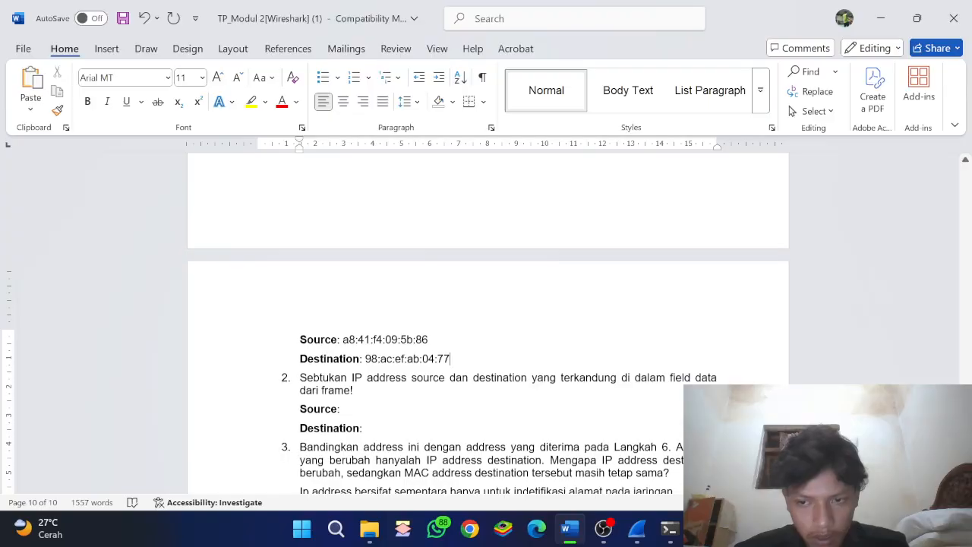
scroll(456, 395, down, 1)
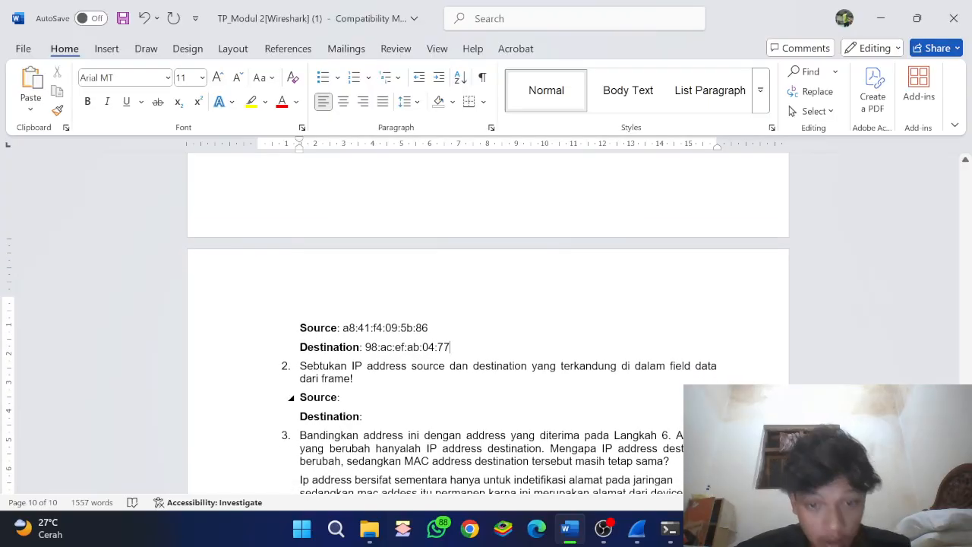
scroll(486, 342, down, 3)
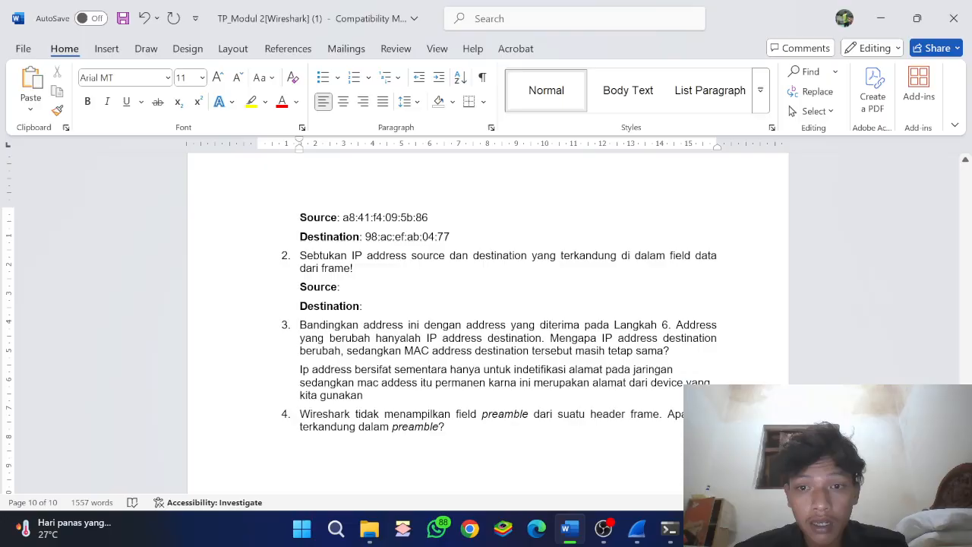
scroll(486, 341, down, 1)
key(alt+Tab)
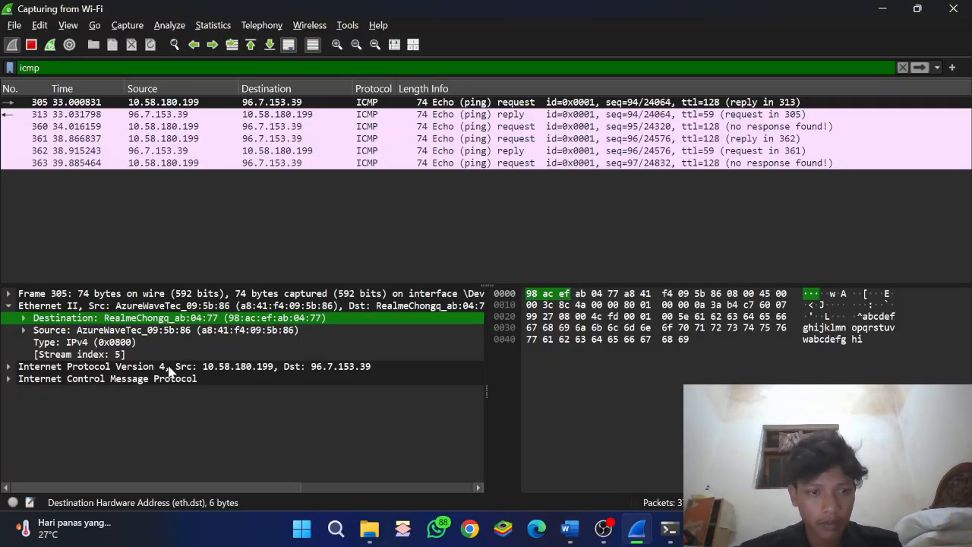
click(230, 367)
key(alt+Tab)
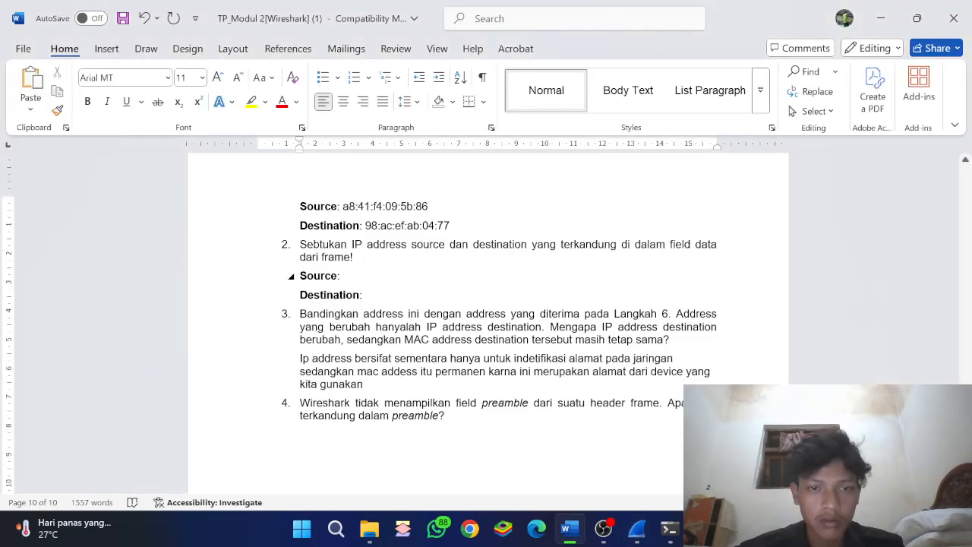
click(423, 272)
text(10.5)
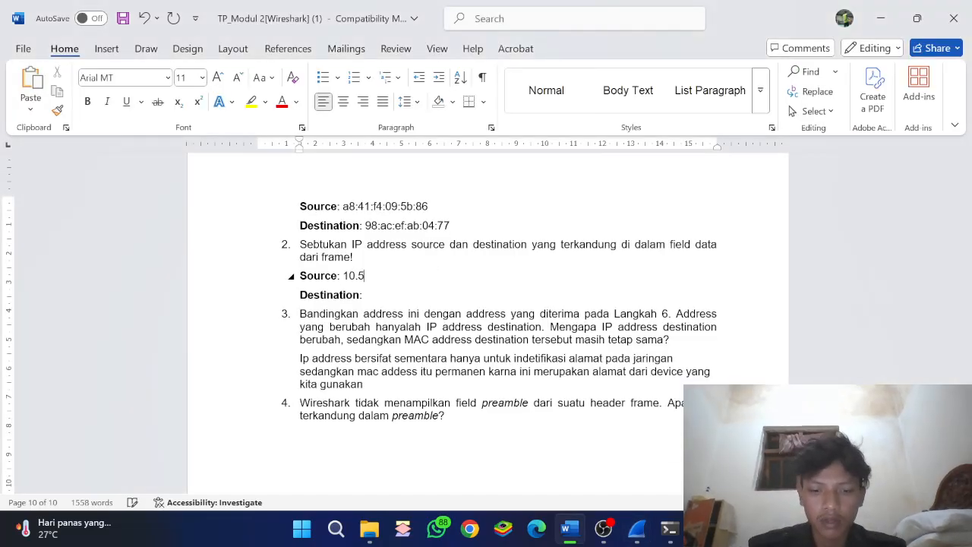
text(8.)
key(alt+Tab)
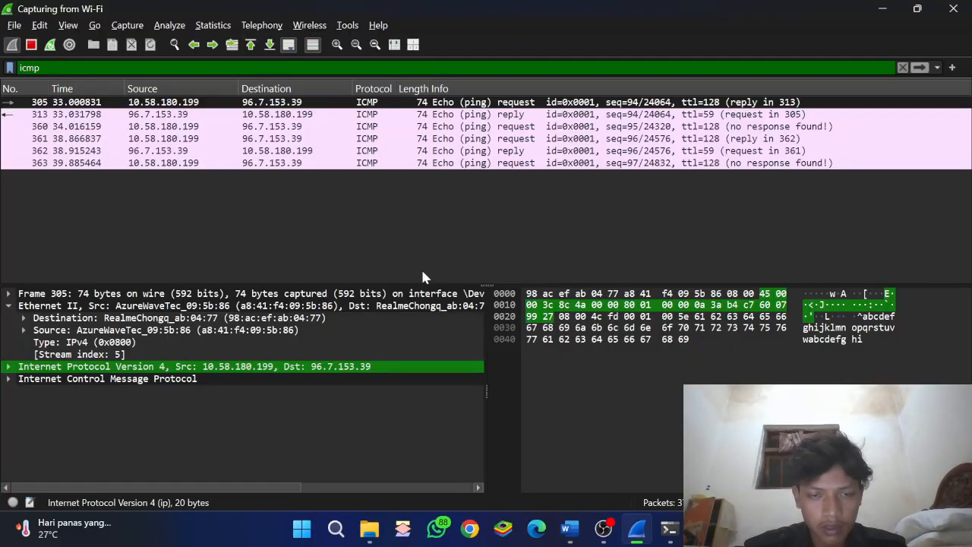
key(alt+Tab)
text(180)
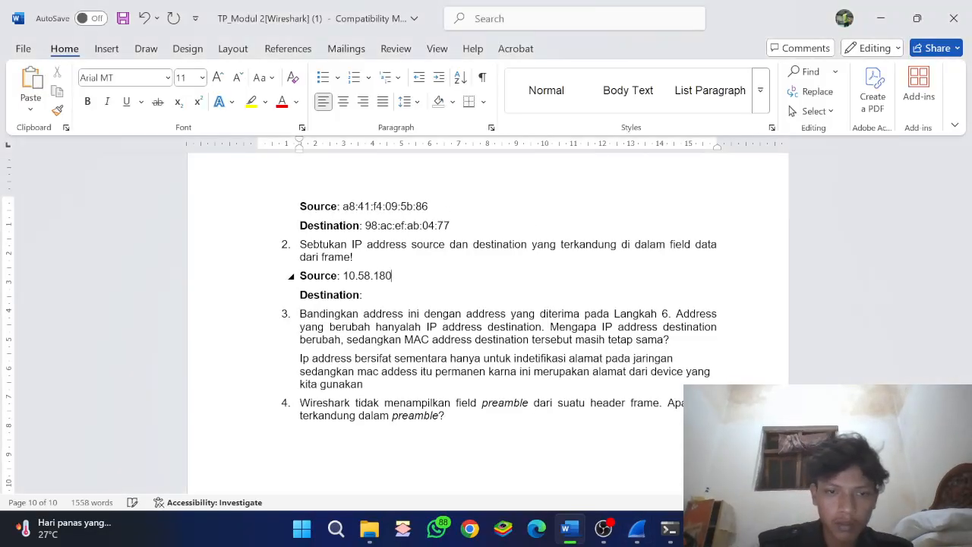
text(.199)
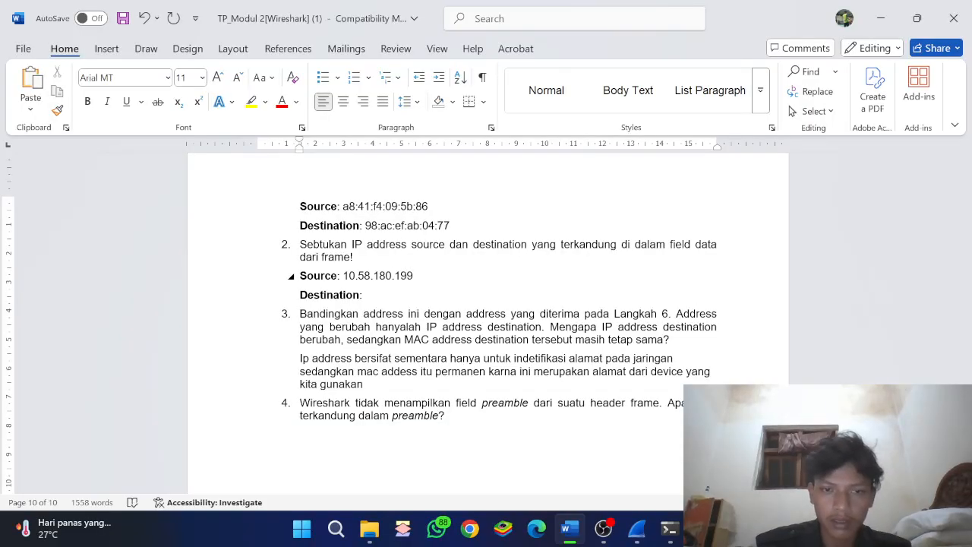
Look up the first echo request's destination IP in Wireshark and enter 96.7.153.39 as question 2's Destination in Word.
key(Down)
key(alt+Tab)
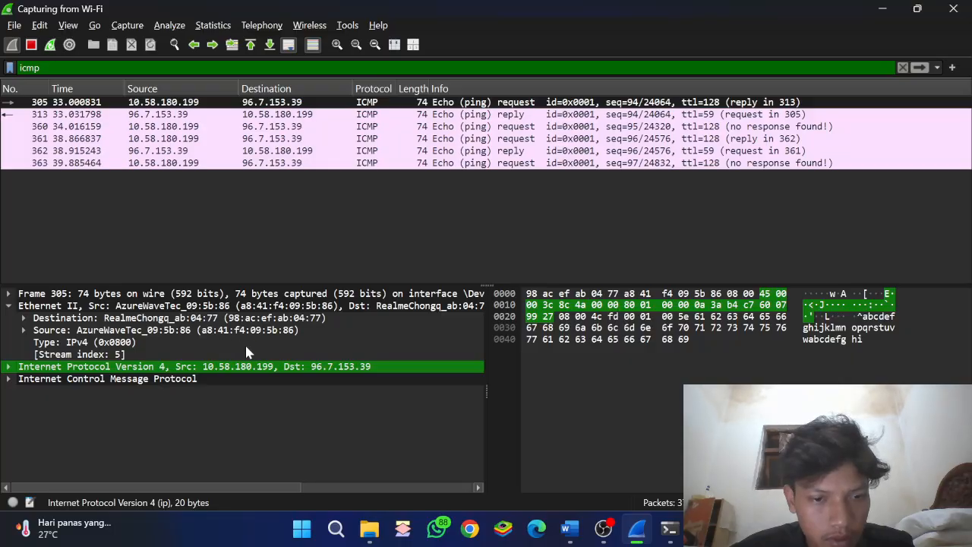
key(alt+Tab)
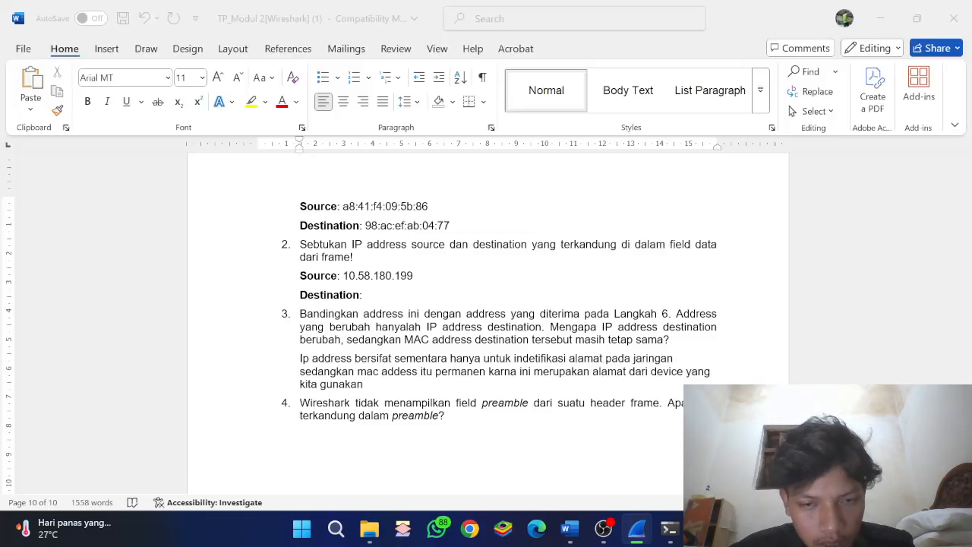
text(96)
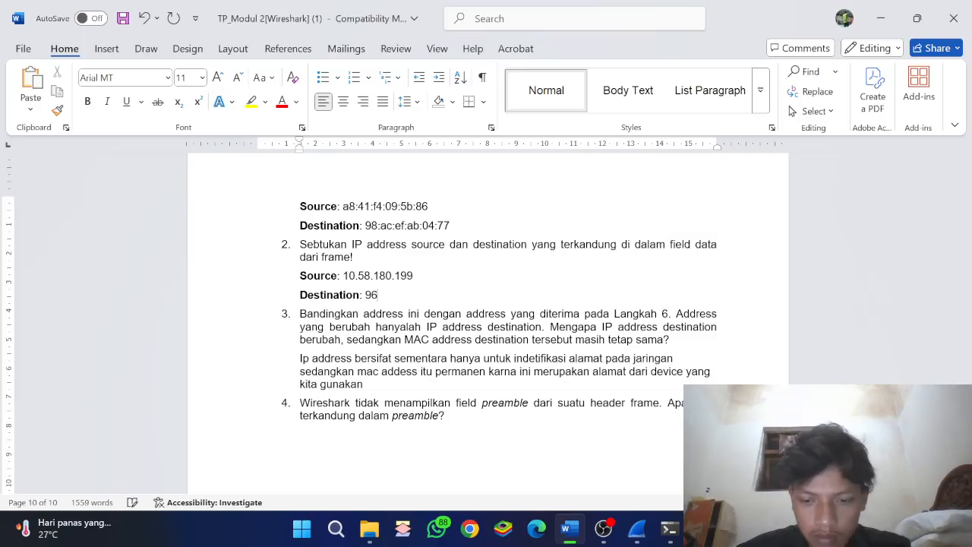
text(.7)
key(alt+Tab)
key(alt+Tab)
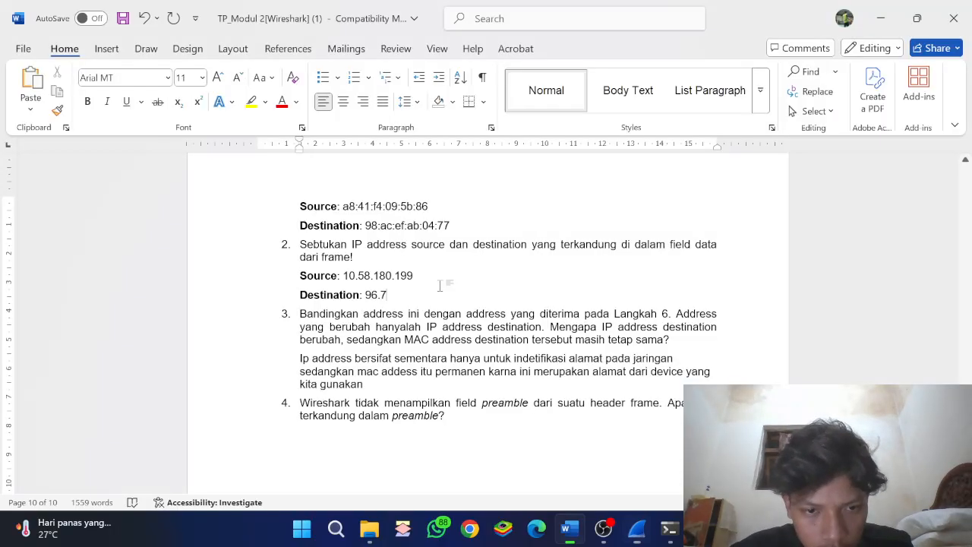
text(.153)
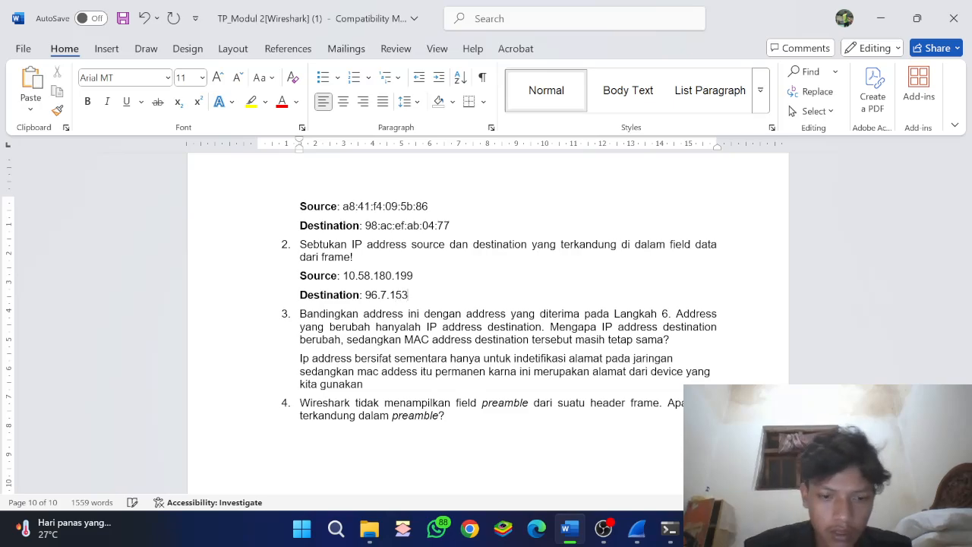
key(alt+Tab)
key(alt+Tab)
text(.39)
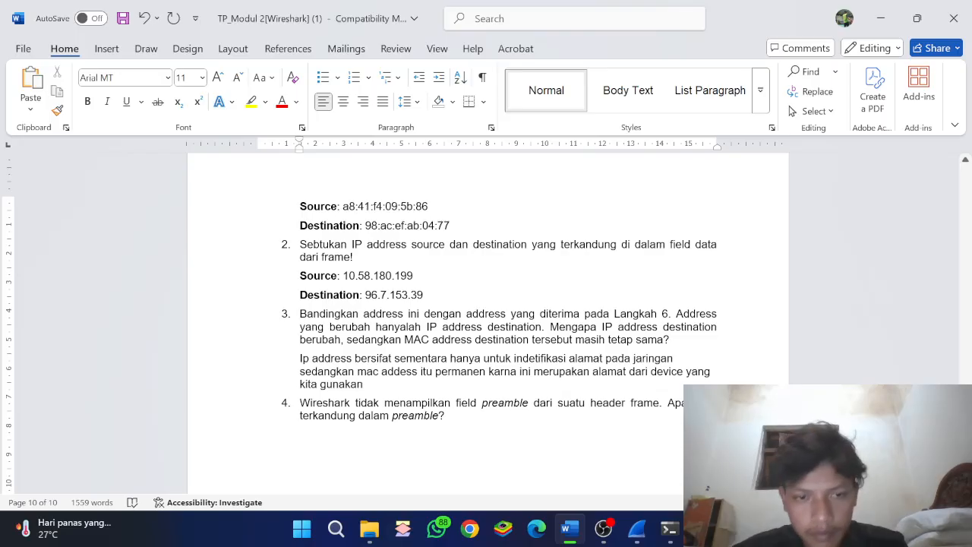
Review the Langkah 6 address answers and compare them with the Langkah 7 addresses and the written answer to question 3.
scroll(487, 319, down, 2)
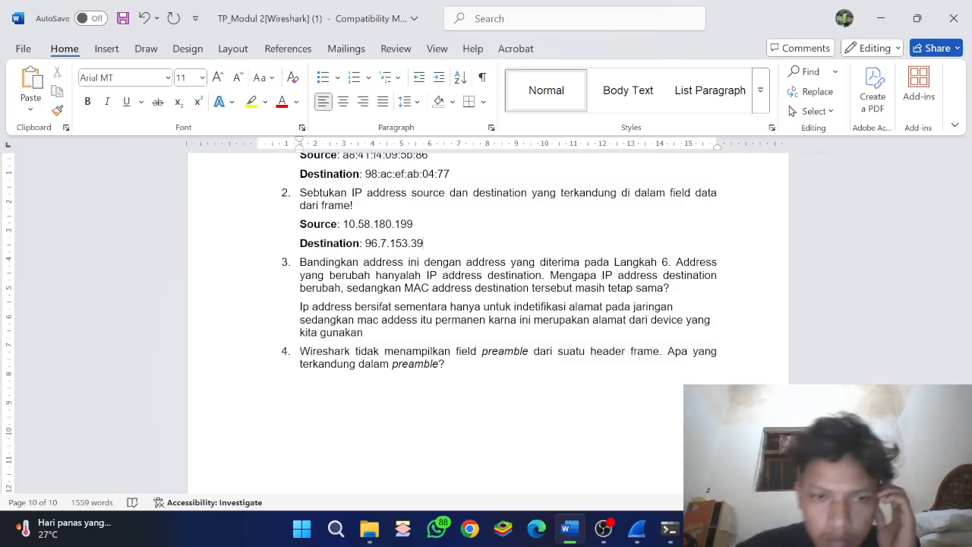
scroll(487, 319, up, 15)
scroll(486, 319, down, 10)
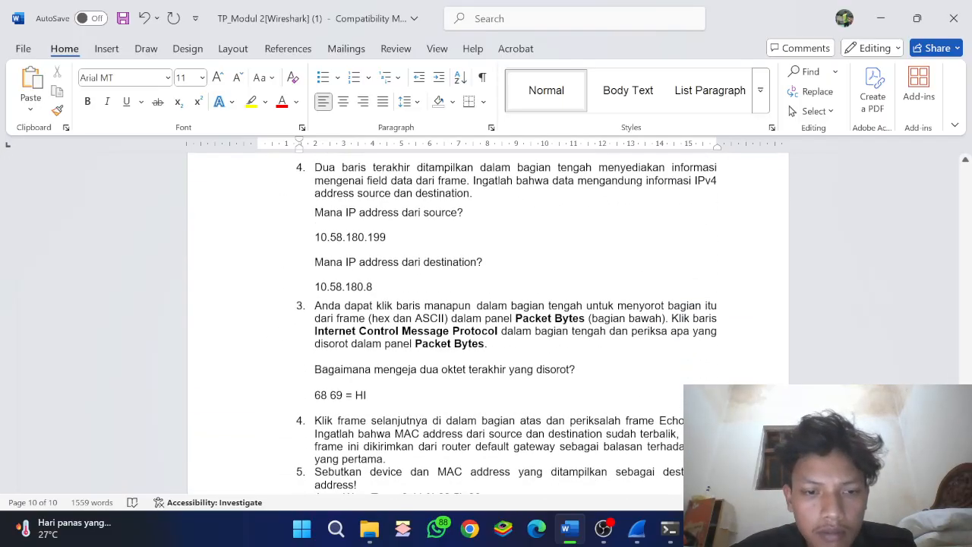
scroll(486, 319, up, 7)
scroll(536, 319, up, 15)
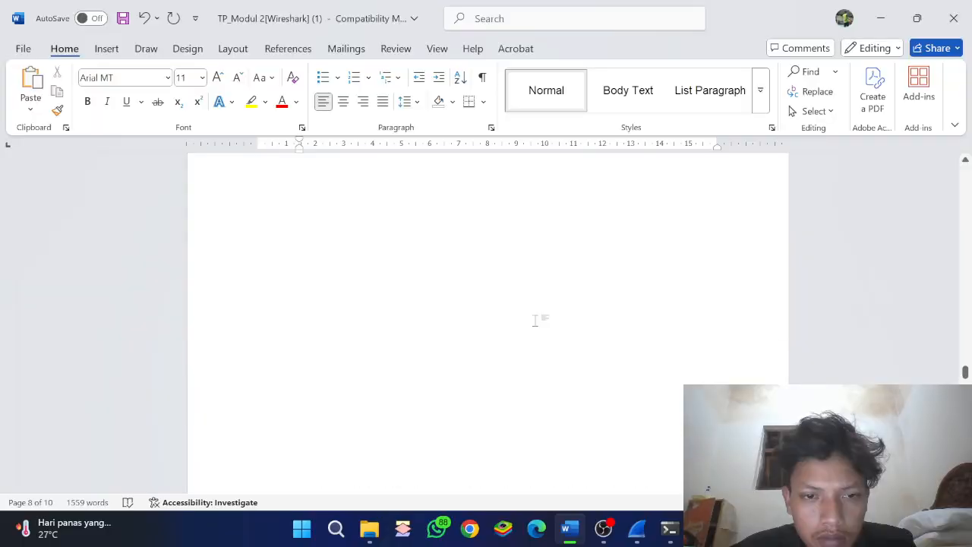
scroll(486, 319, down, 5)
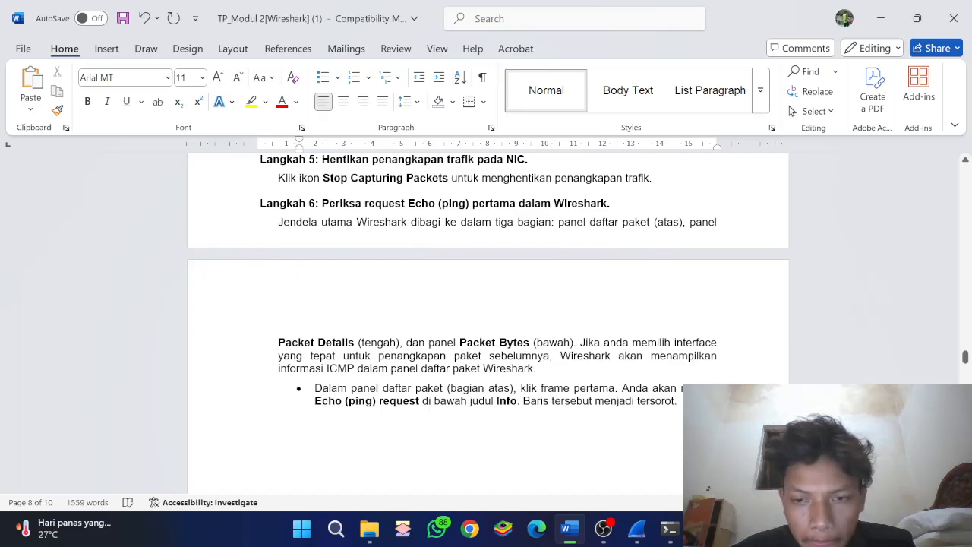
scroll(534, 319, down, 12)
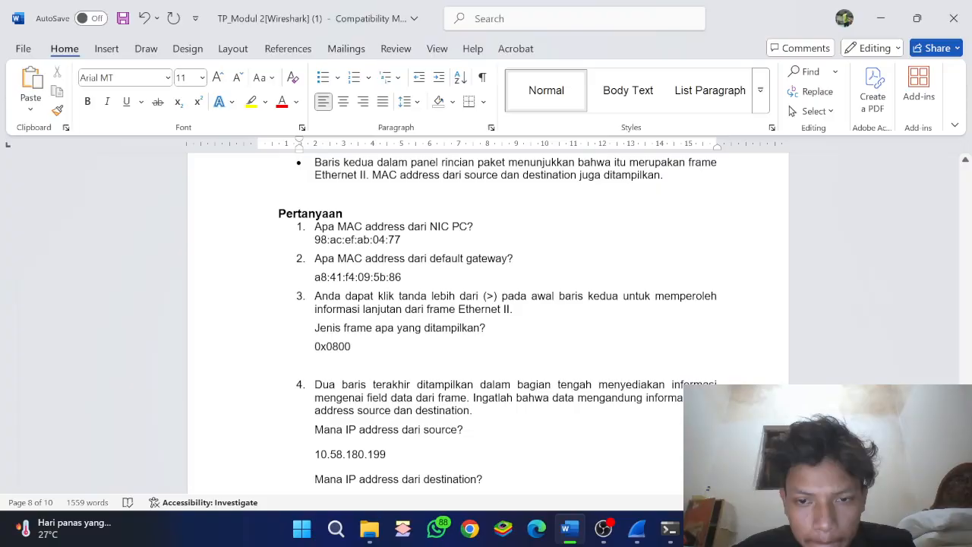
scroll(489, 319, down, 15)
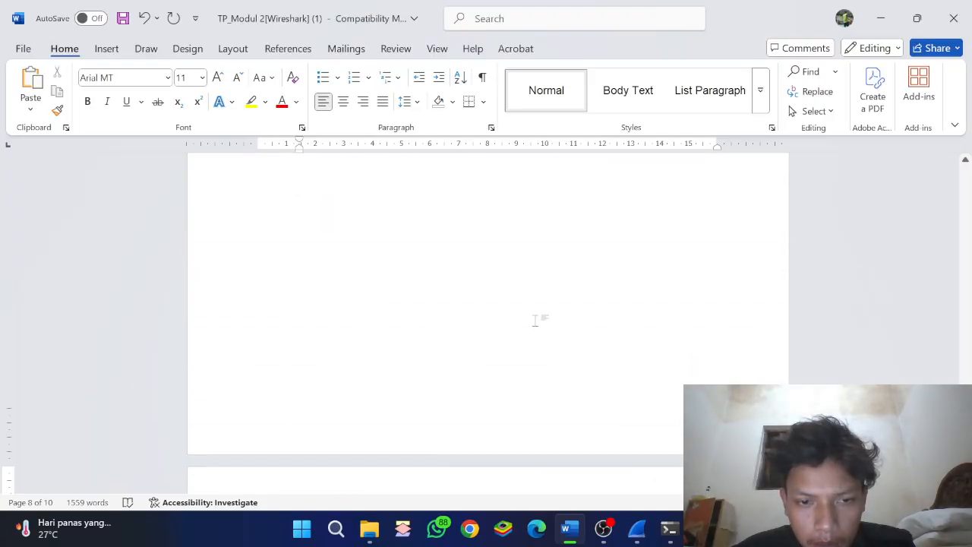
scroll(487, 319, up, 10)
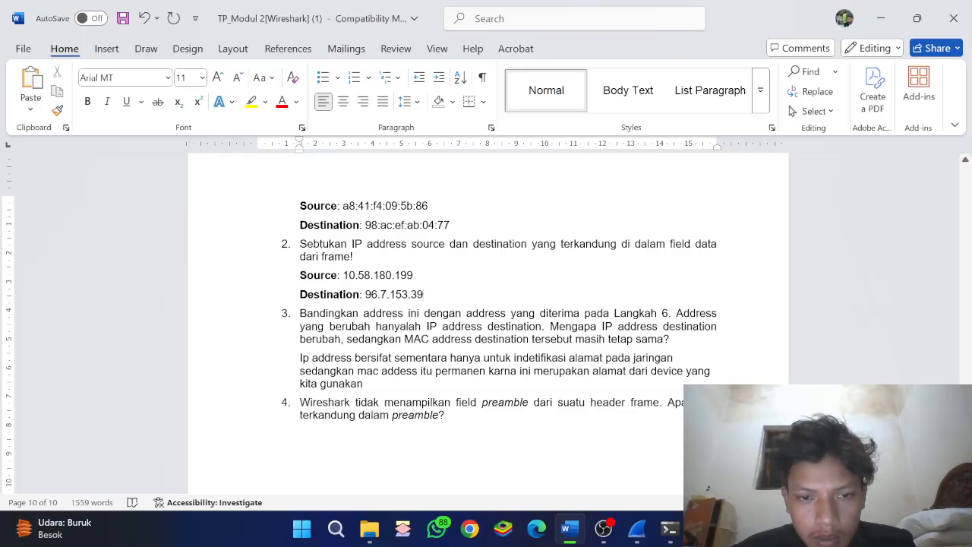
drag(335, 384, 376, 386)
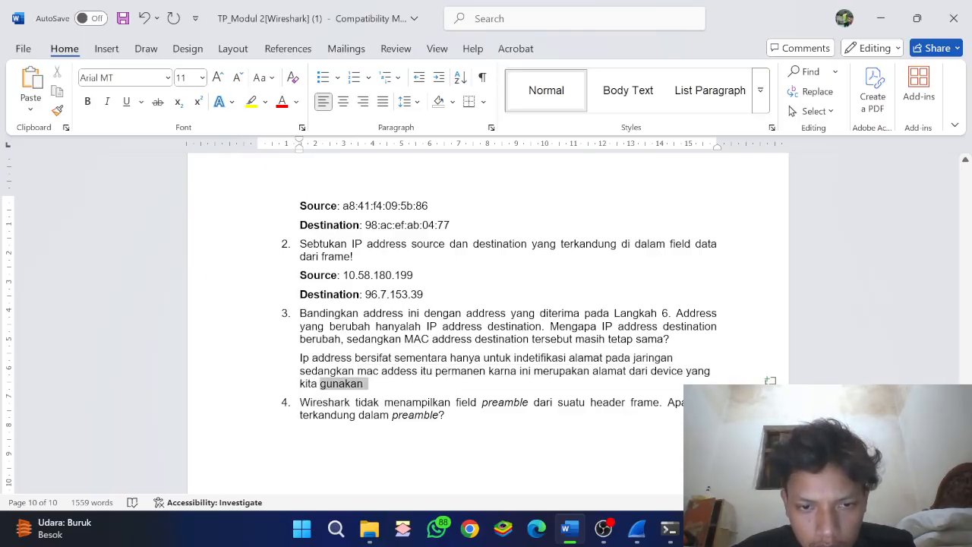
click(376, 388)
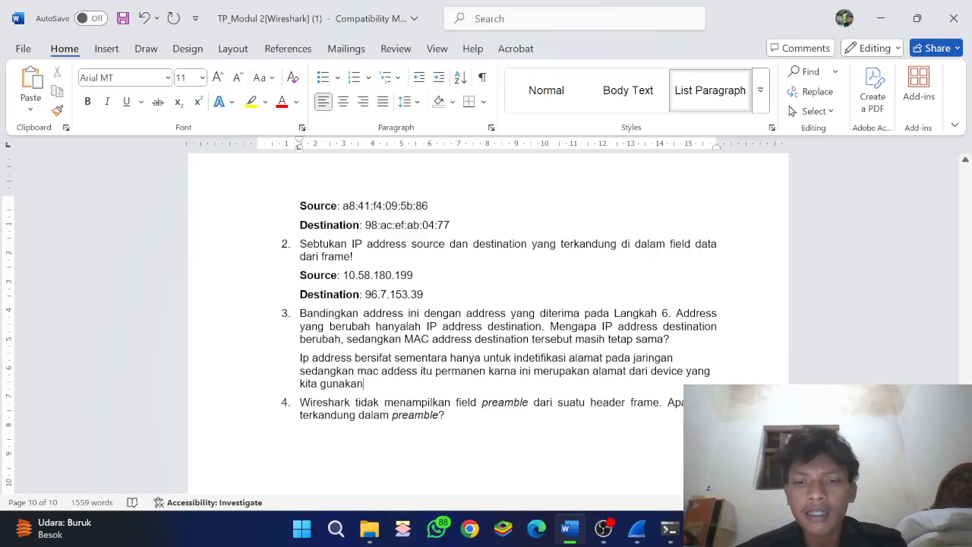
Read question 4 about the preamble and check the Preamble row of the Langkah 4 Ethernet II header table.
scroll(486, 319, down, 3)
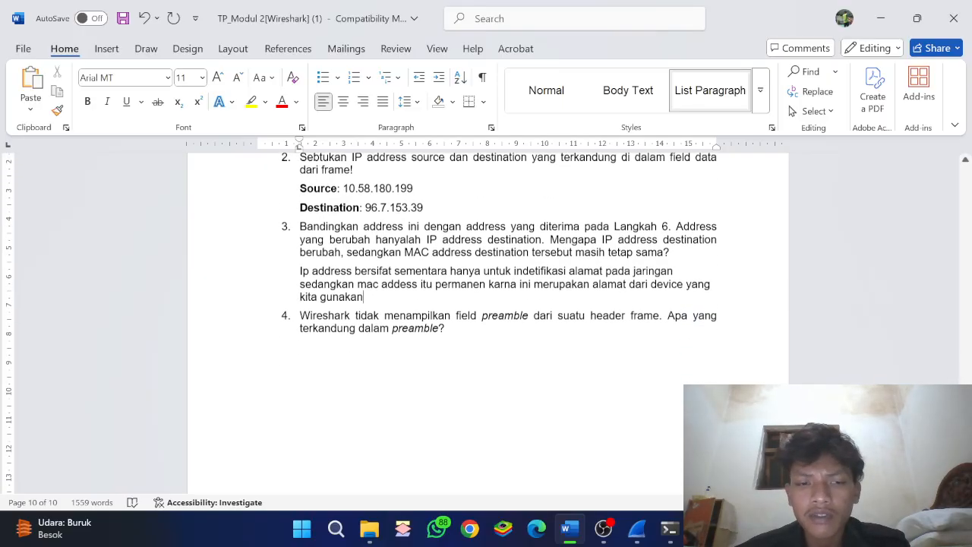
scroll(486, 319, down, 1)
scroll(486, 319, up, 1)
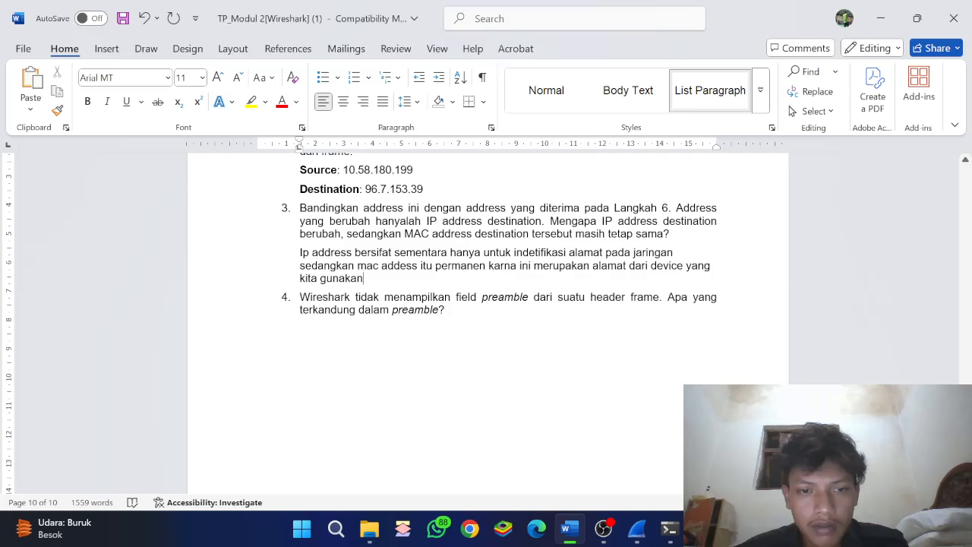
scroll(488, 323, up, 3)
scroll(488, 323, down, 4)
scroll(488, 323, up, 15)
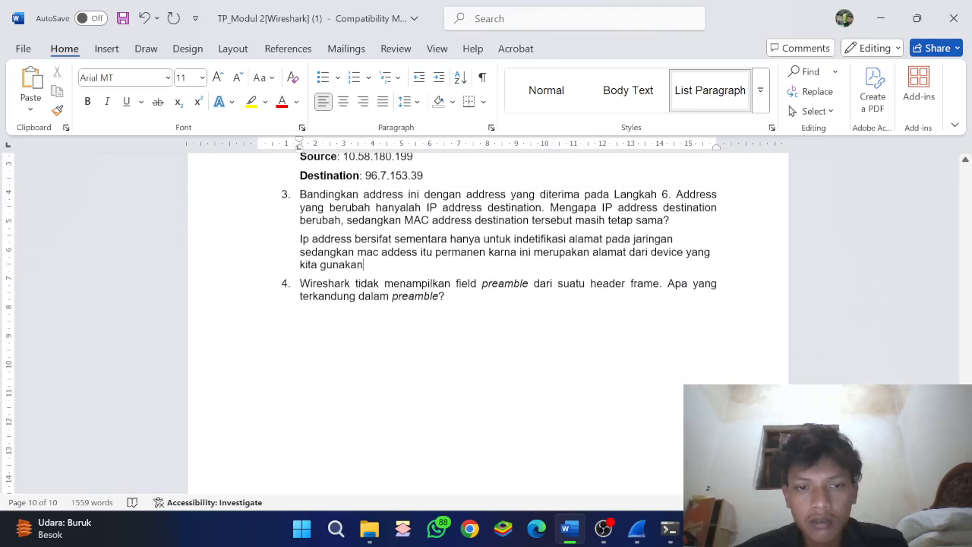
scroll(411, 346, up, 20)
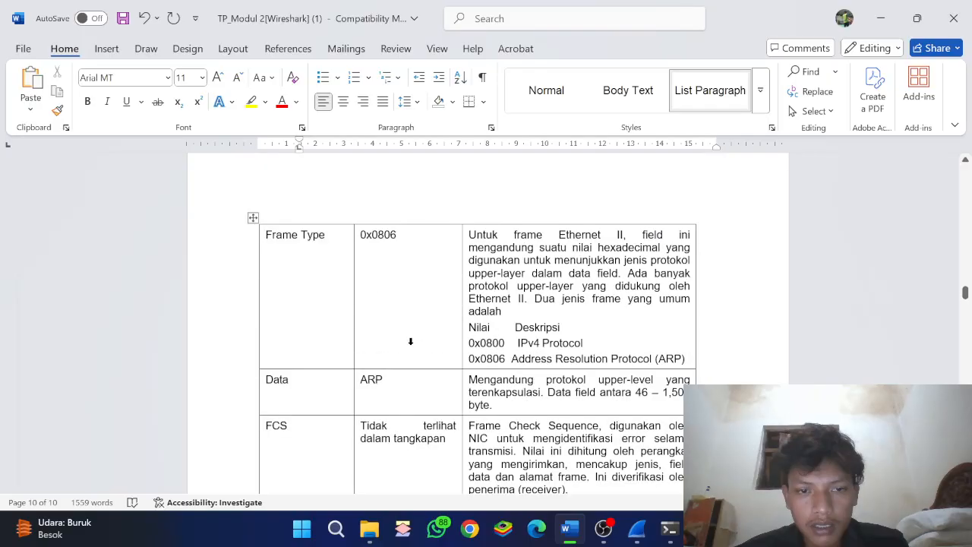
scroll(411, 346, up, 4)
scroll(410, 349, down, 3)
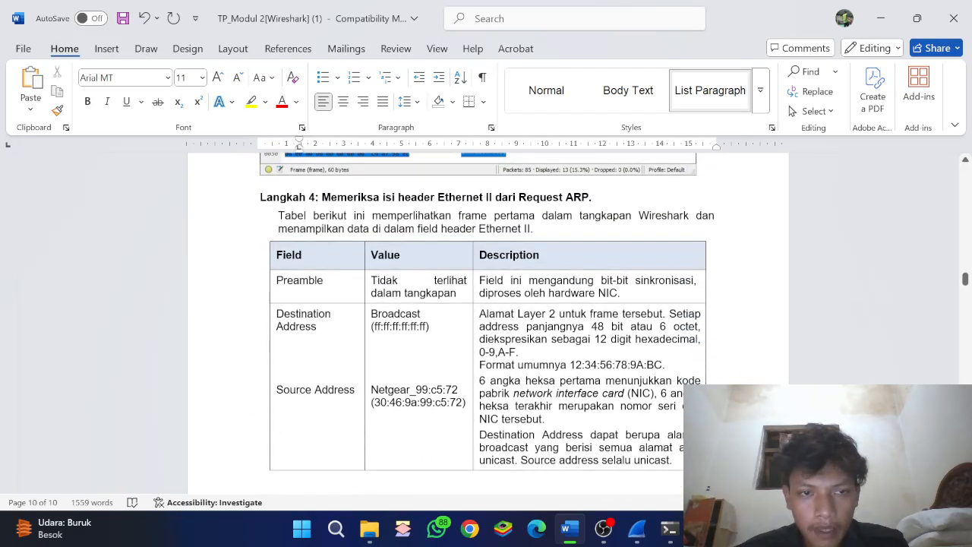
click(267, 197)
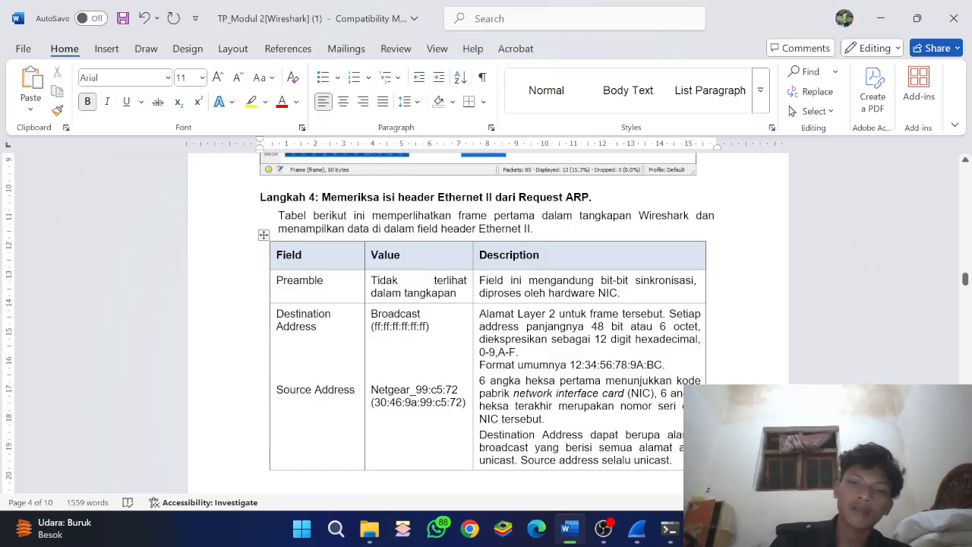
Look back over the Langkah 7 and Langkah 6 questions and answers, and switch to OBS.
scroll(486, 319, down, 1)
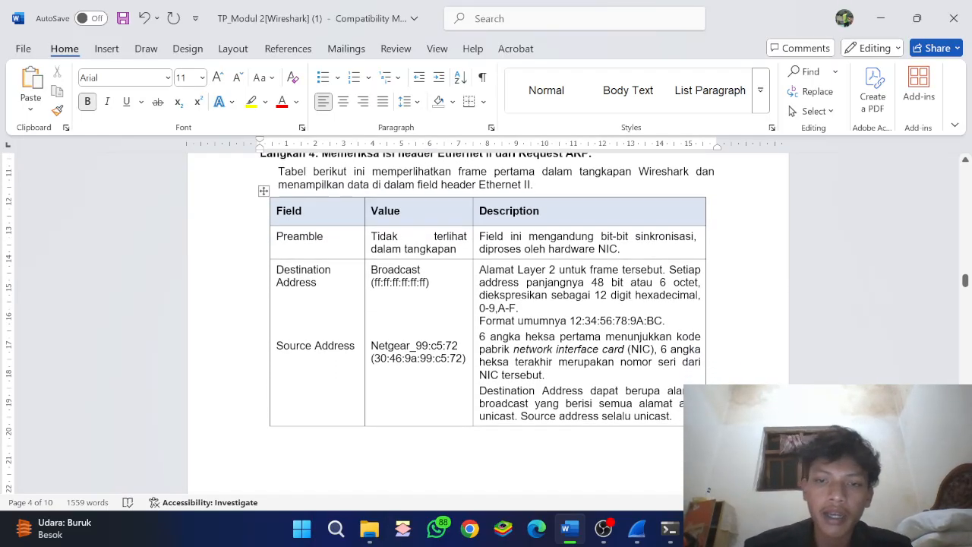
scroll(487, 319, up, 10)
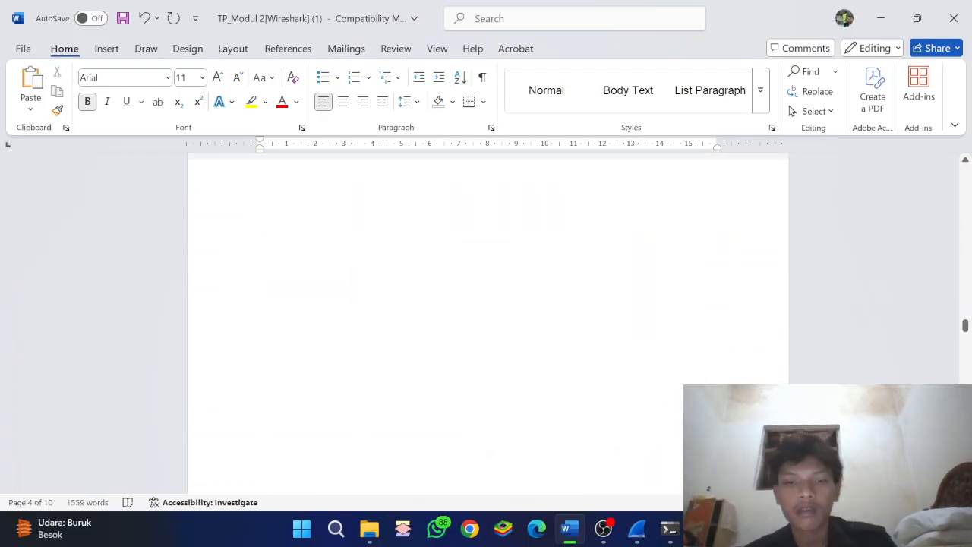
scroll(646, 299, down, 20)
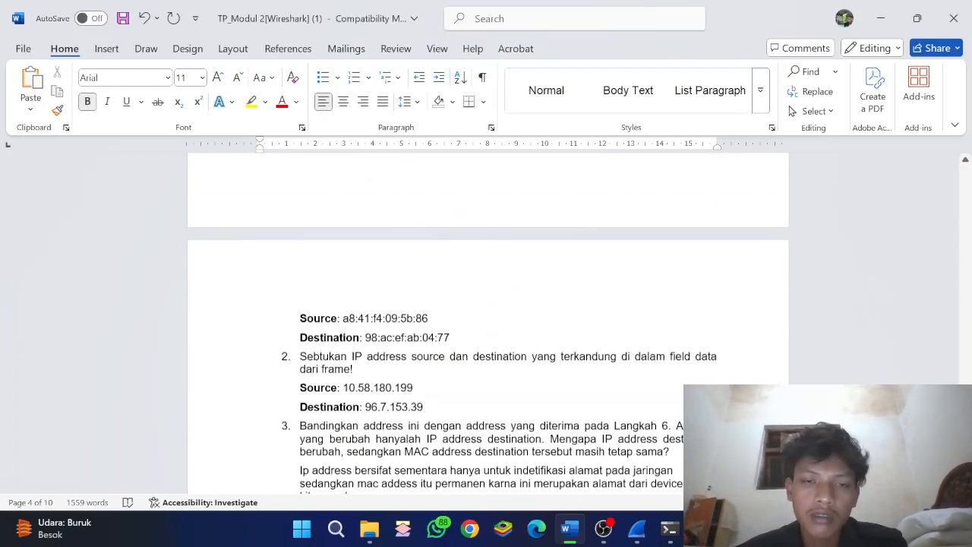
scroll(486, 319, down, 2)
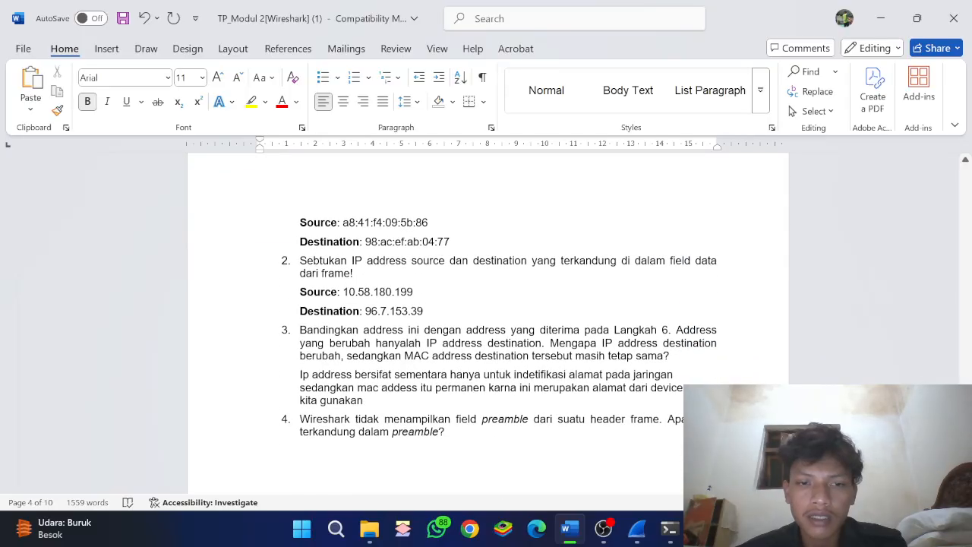
scroll(499, 295, down, 2)
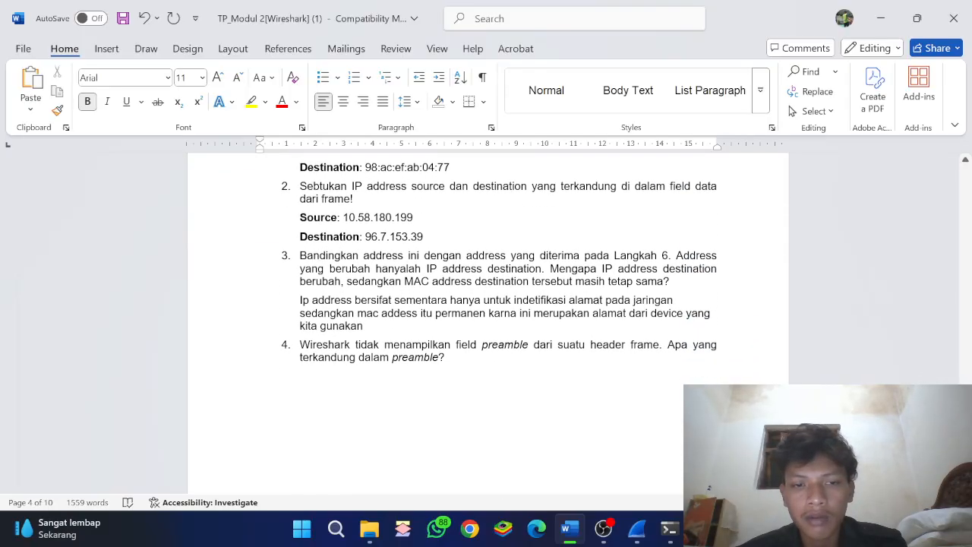
scroll(486, 319, up, 15)
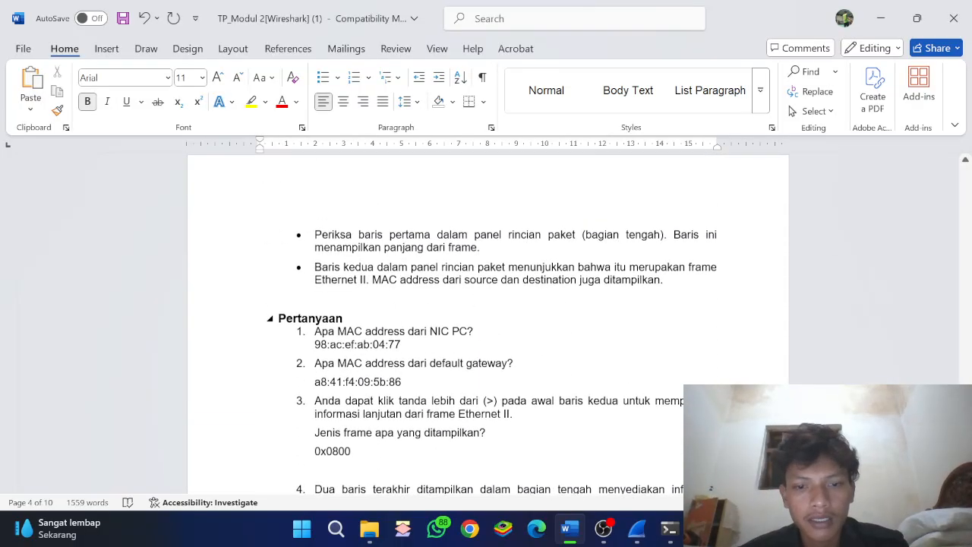
click(604, 529)
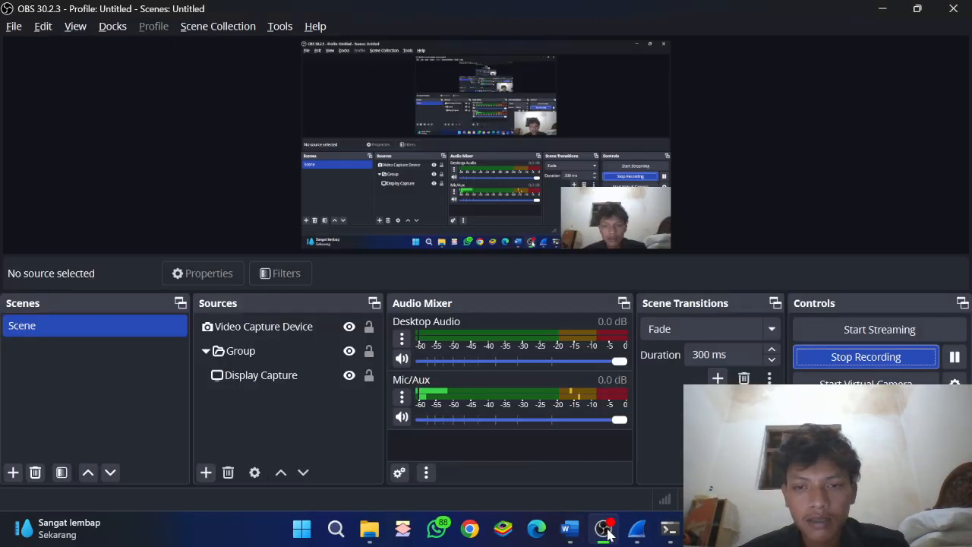